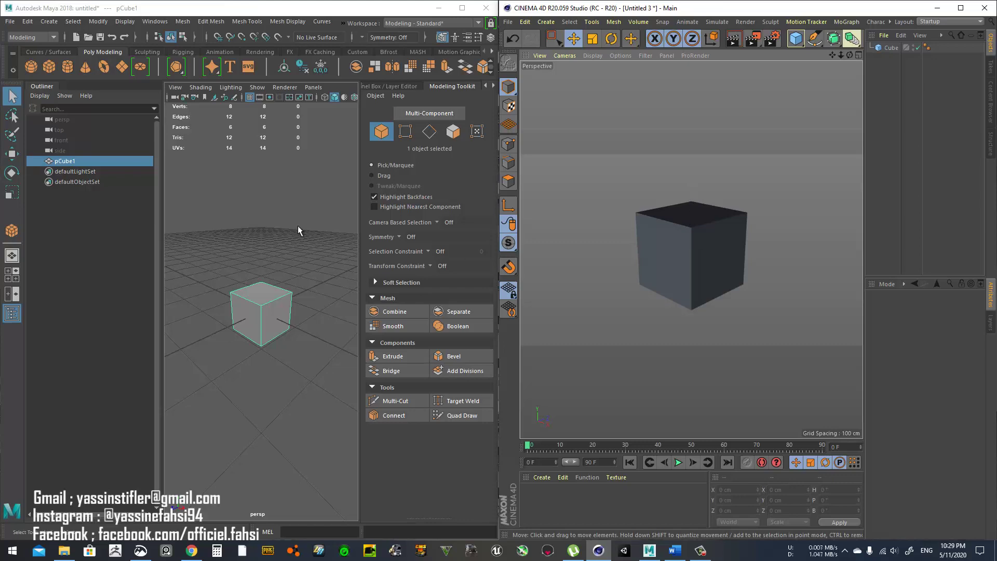
- Maximize the Maya window and delete the polygon cube from the scene
drag(357, 2, 467, 1)
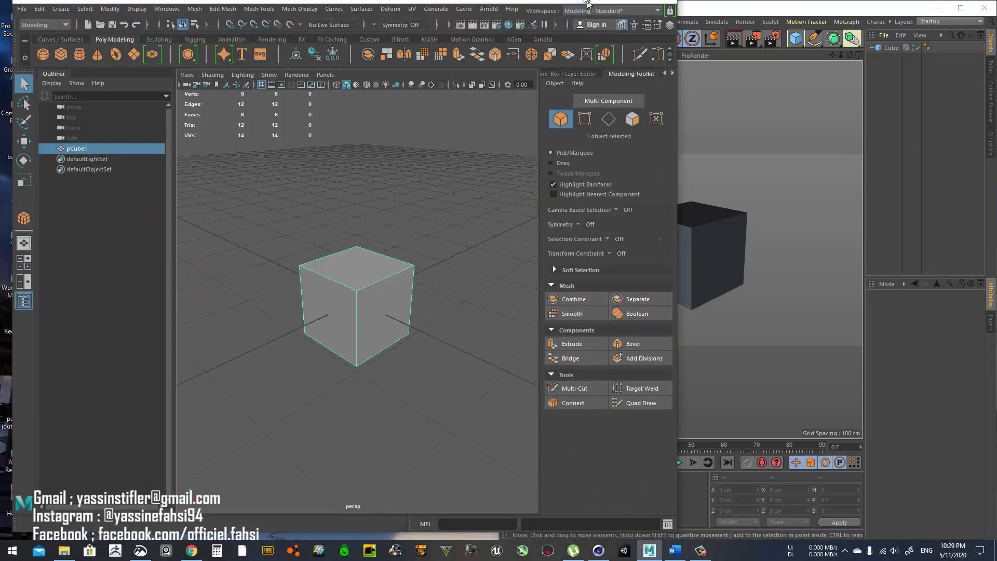
scroll(556, 291, down, 8)
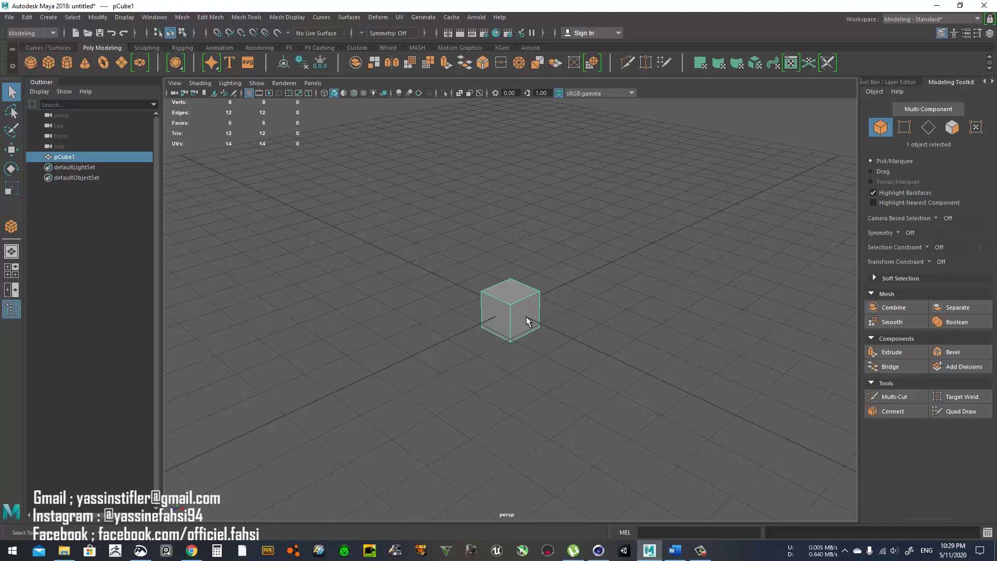
drag(578, 271, 494, 364)
key(Delete)
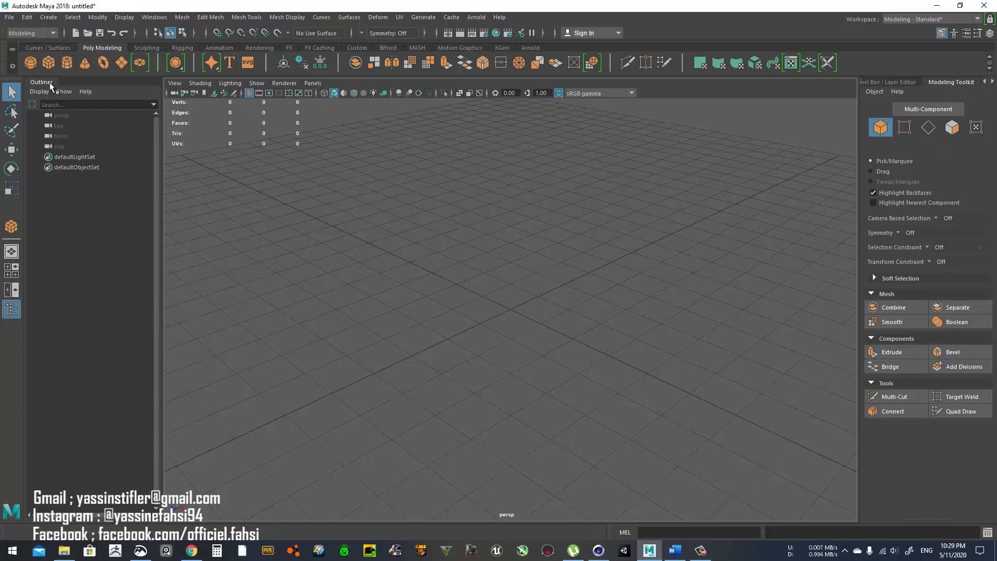
- Undock and close the Outliner, and tile the Maya window beside Cinema 4D
drag(45, 81, 292, 170)
click(354, 161)
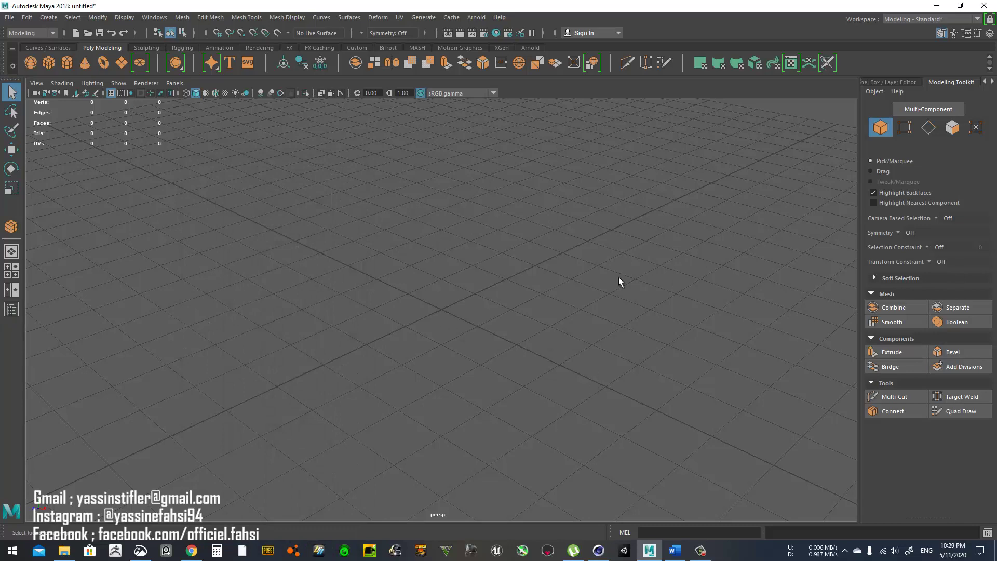
drag(673, 4, 0, 81)
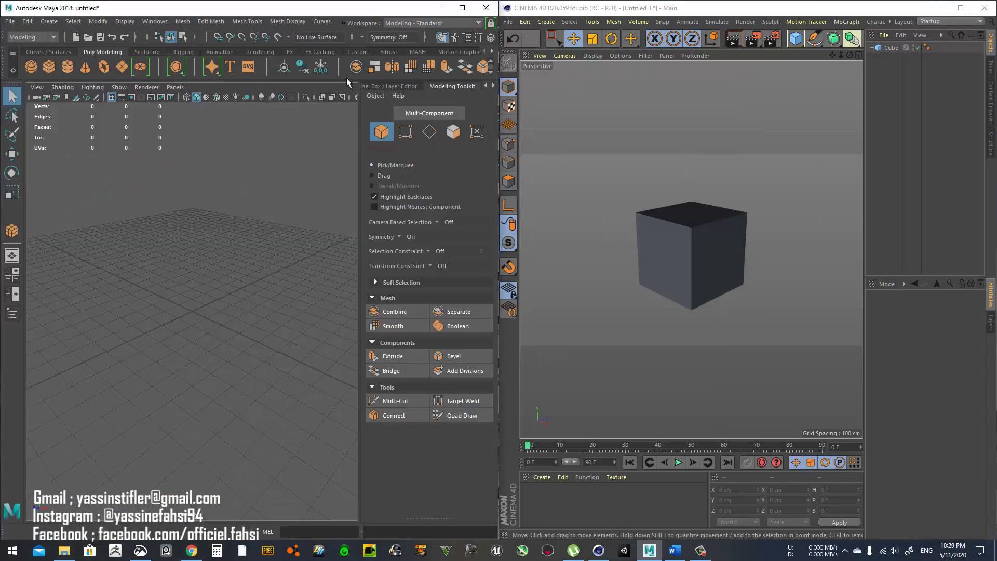
- Switch to Cinema 4D, delete its cube, and turn on the Grid display in the perspective viewport
click(693, 242)
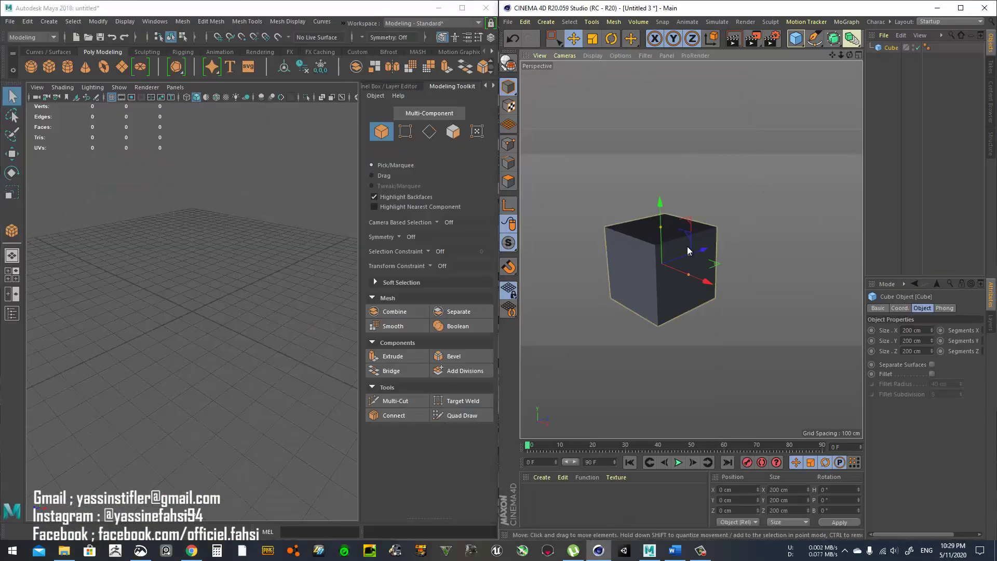
key(Delete)
drag(884, 9, 631, 0)
click(147, 51)
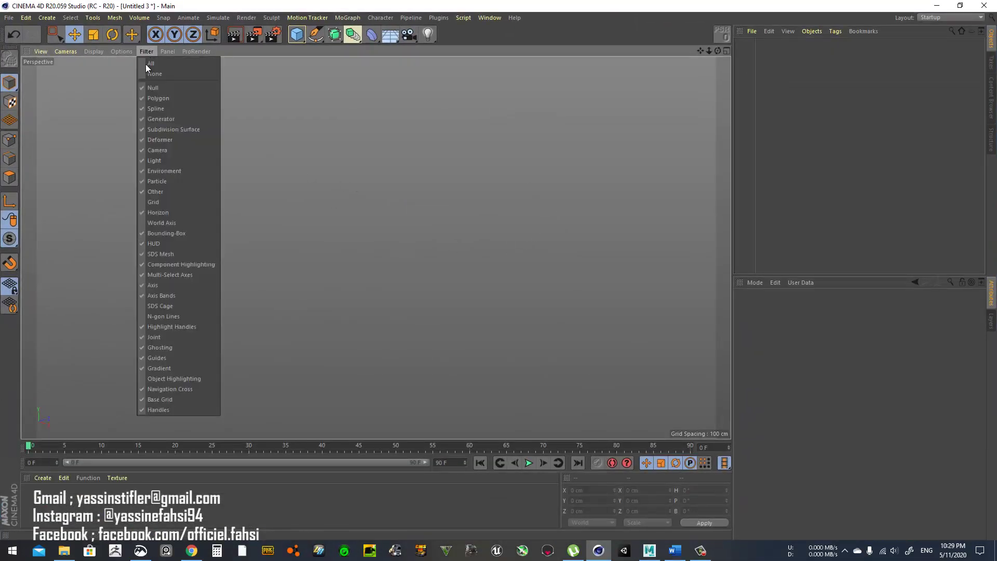
click(156, 202)
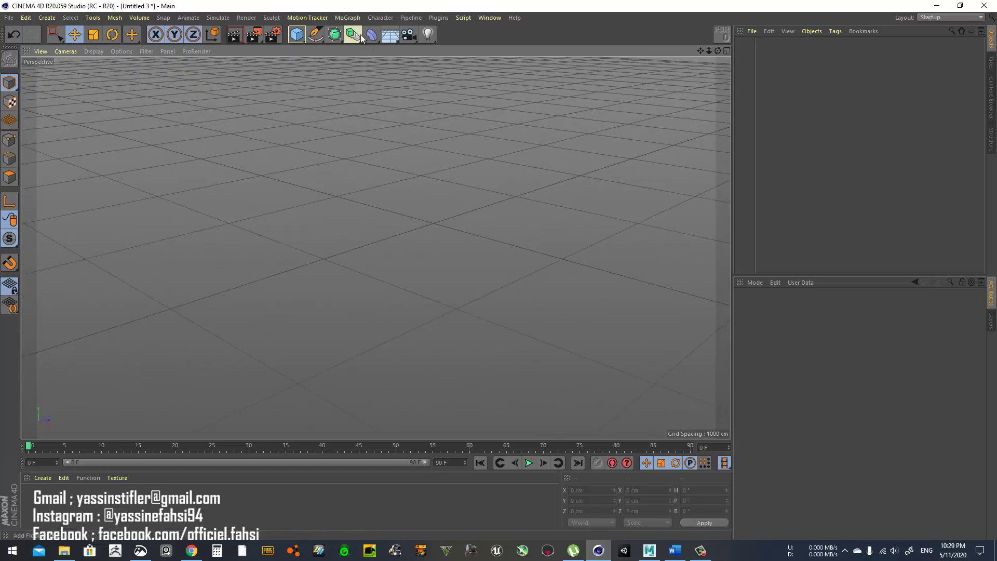
click(295, 34)
key(o)
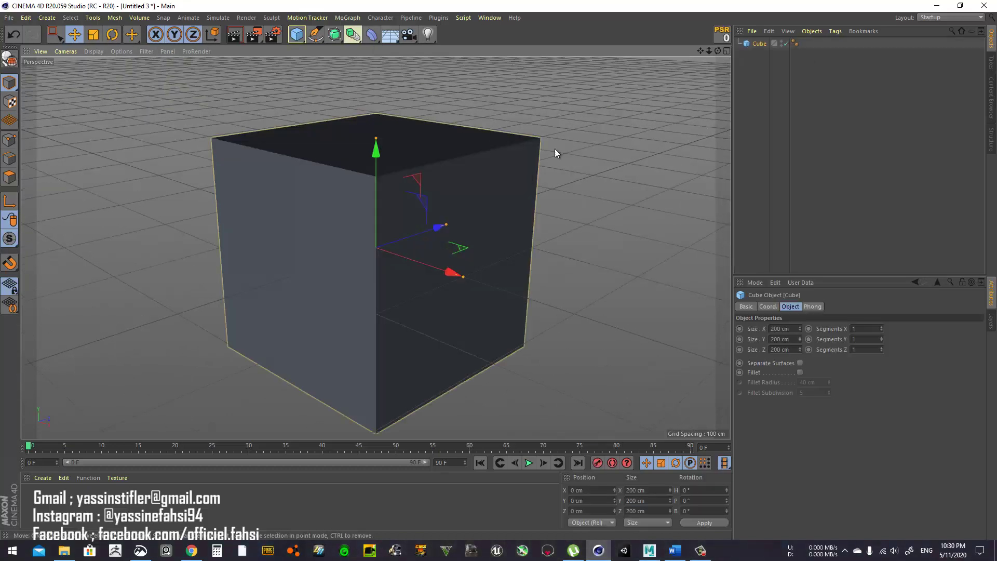
scroll(555, 150, down, 6)
key(Delete)
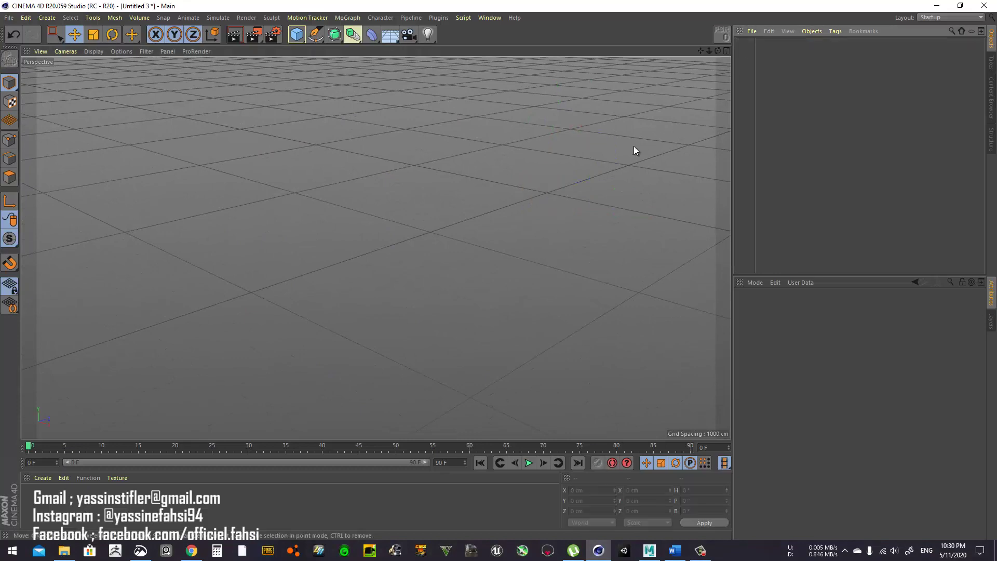
alt+drag(487, 184, 486, 184)
alt+right_drag(534, 175, 376, 160)
click(299, 31)
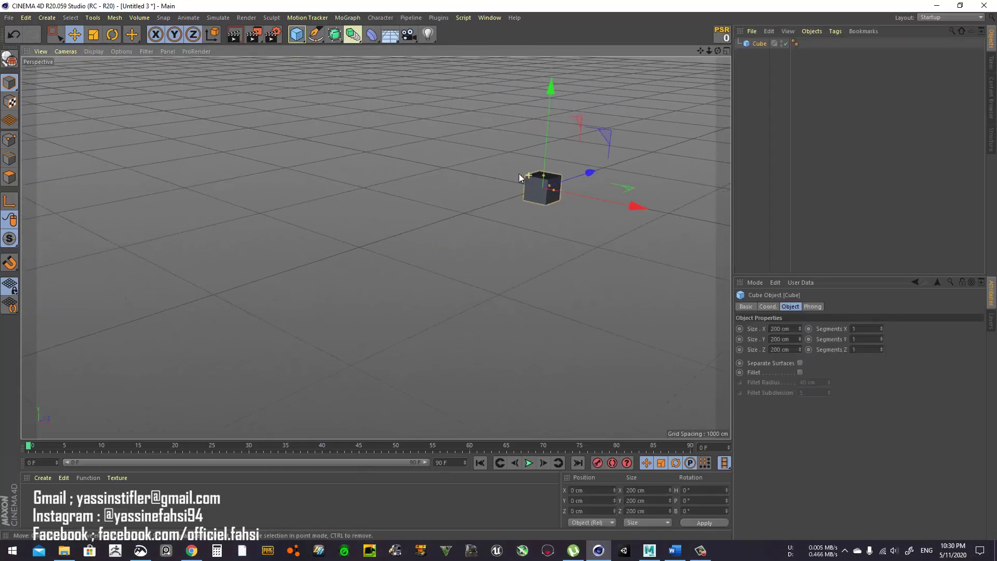
alt+middle_drag(518, 174, 370, 195)
alt+right_drag(372, 195, 665, 228)
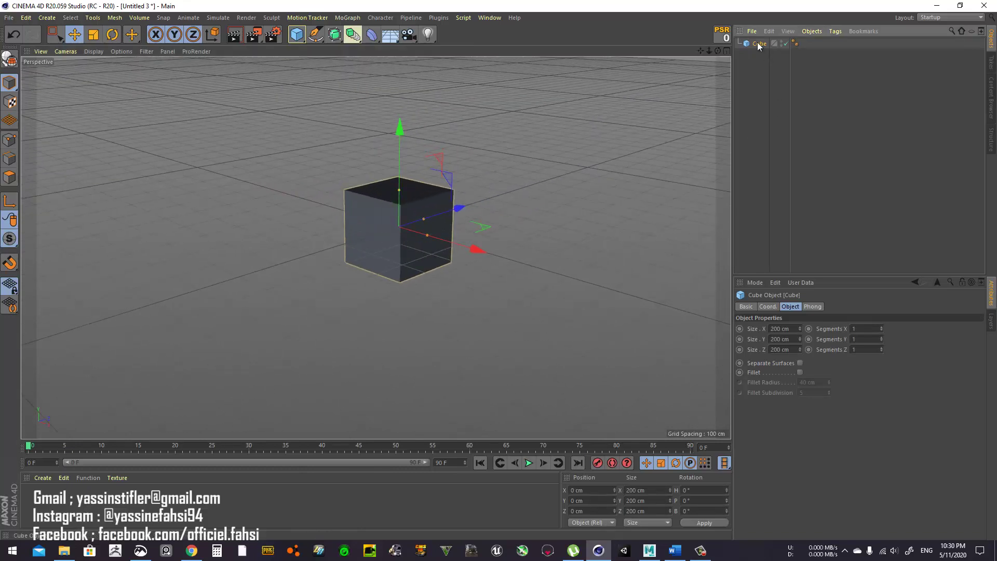
key(Delete)
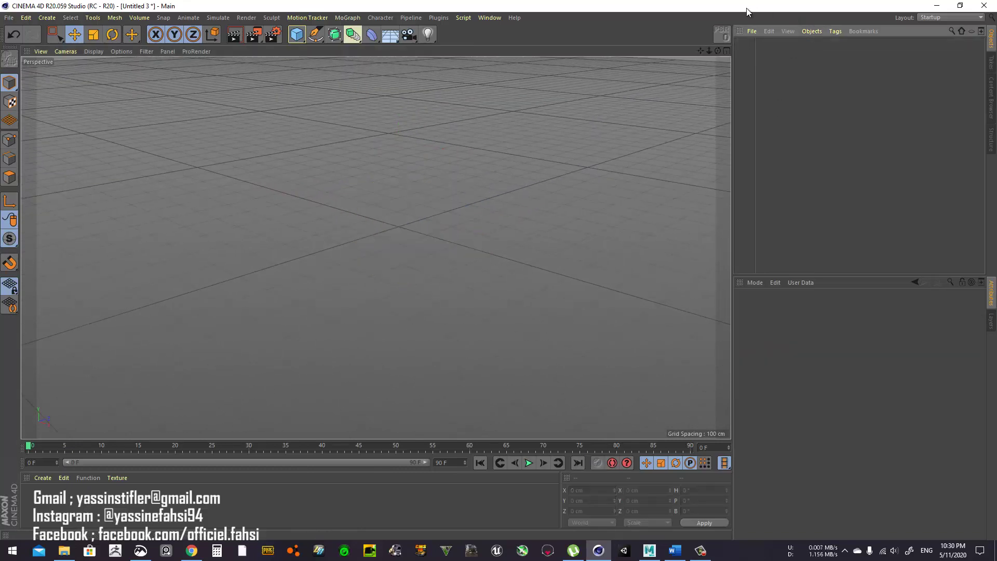
- Restore the Cinema 4D window to its tiled size and maximize the Maya window
click(960, 6)
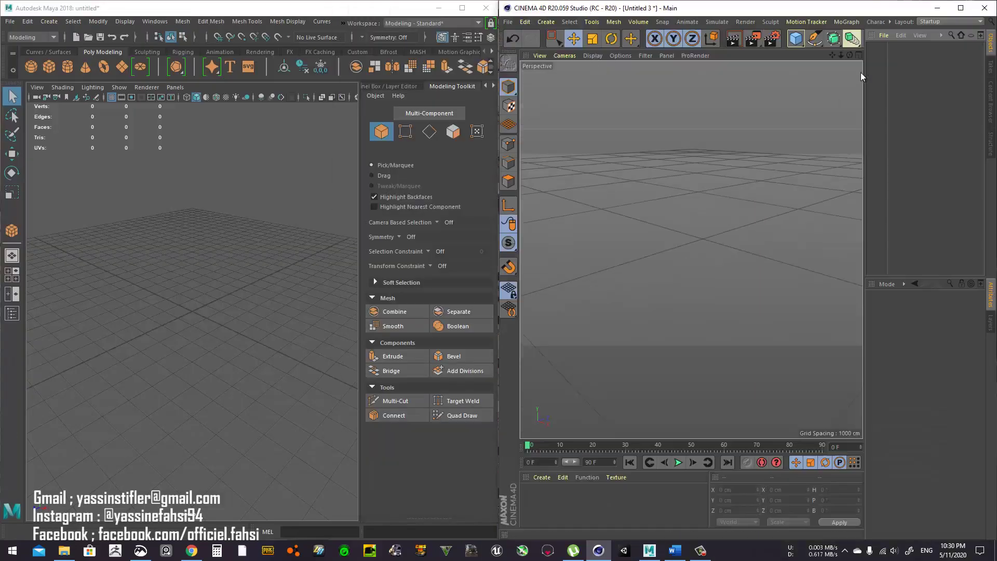
drag(355, 6, 696, 2)
scroll(476, 283, down, 2)
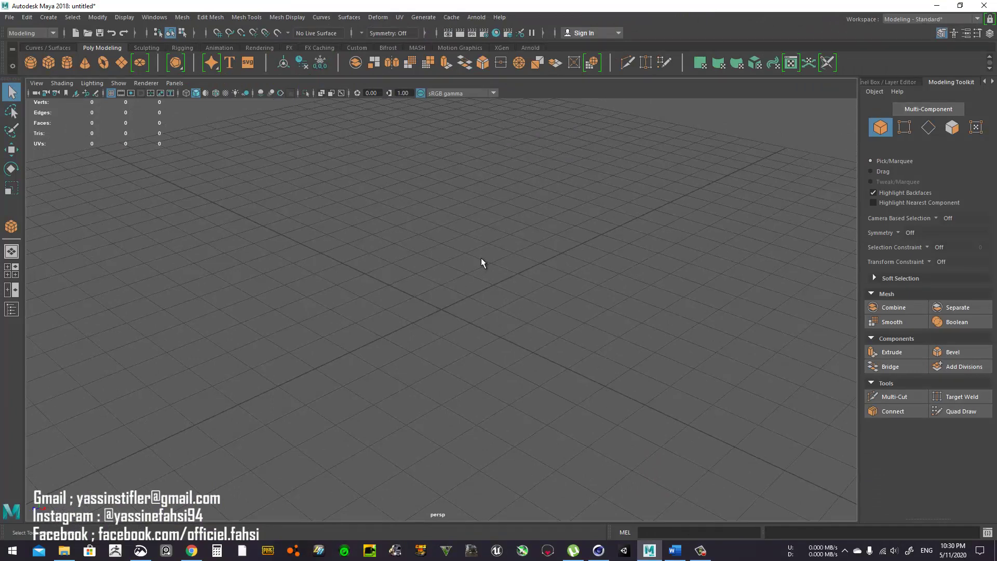
- Switch to Cinema 4D, maximize its window, and add a default cube to the empty scene
click(598, 551)
drag(878, 8, 755, 2)
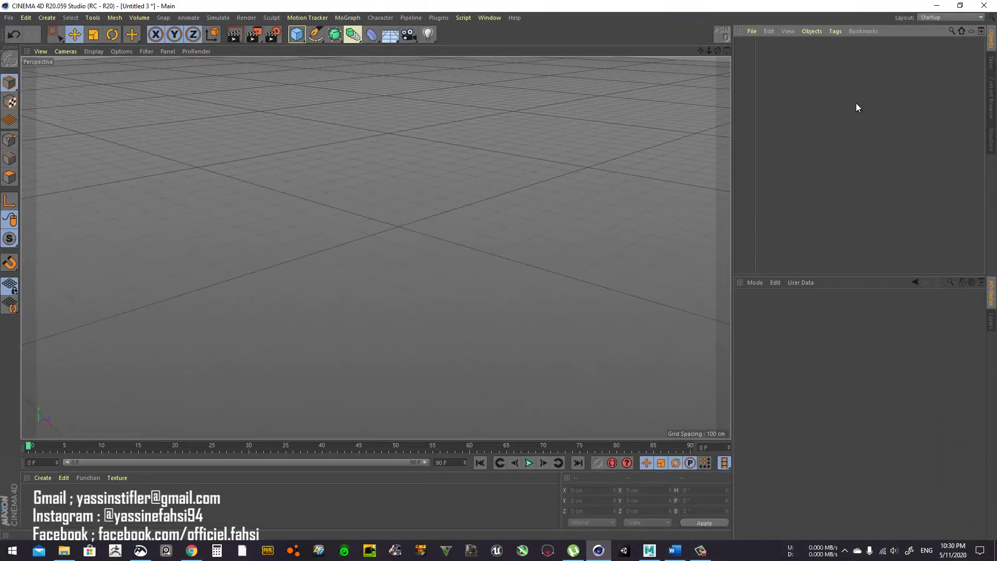
click(297, 34)
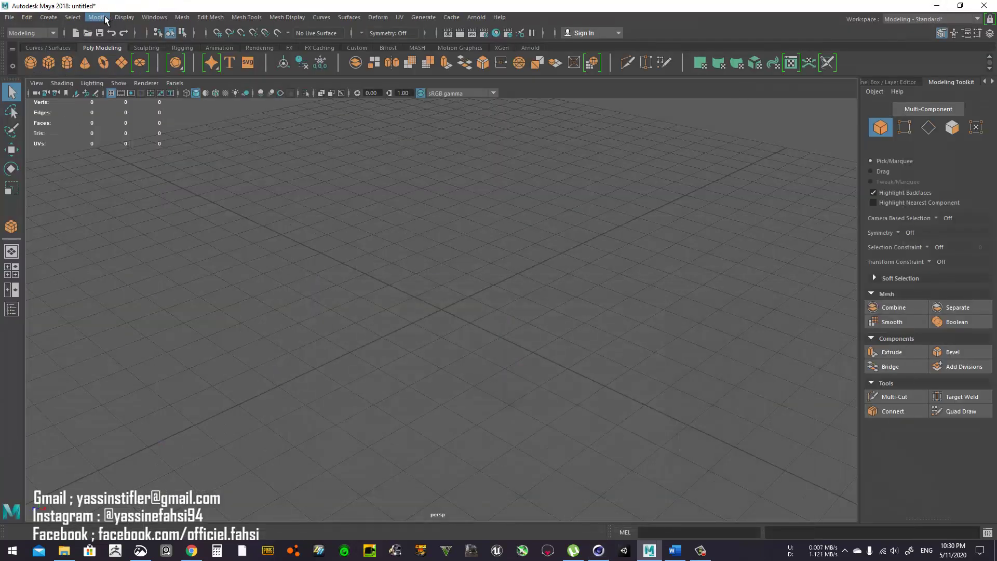
- Review the tutorial notes in Word and the object list in Cinema 4D, and return to Maya
click(148, 18)
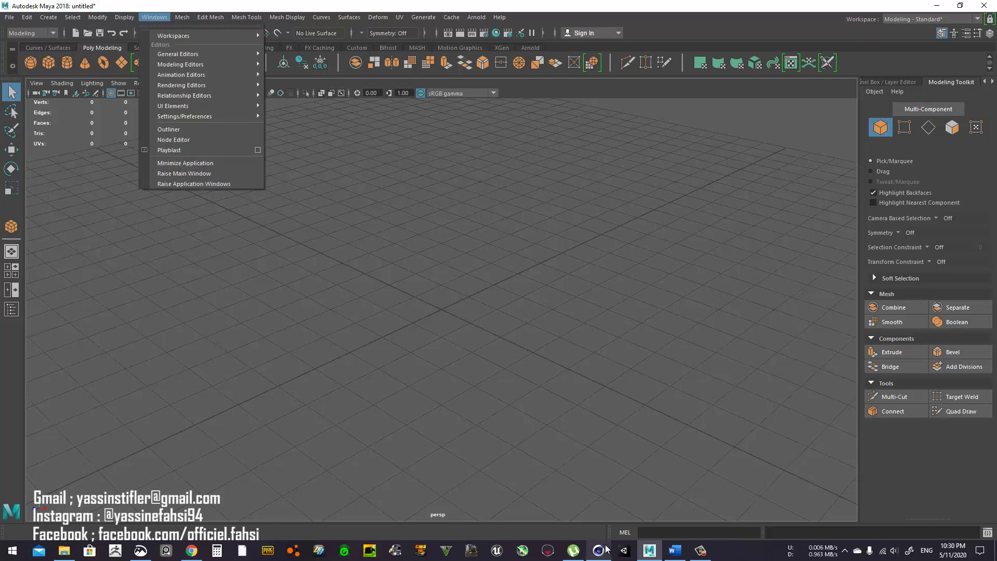
click(681, 555)
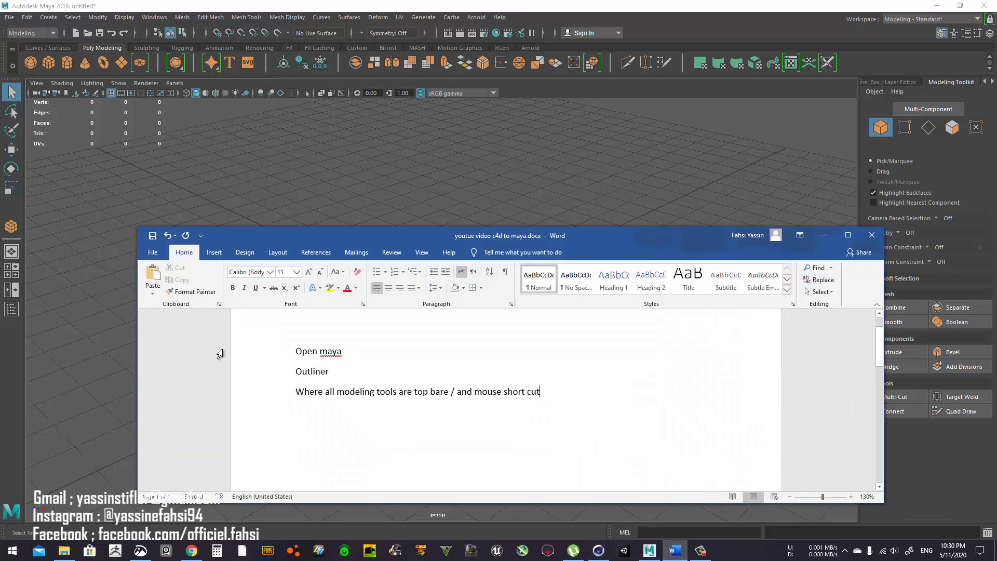
click(824, 235)
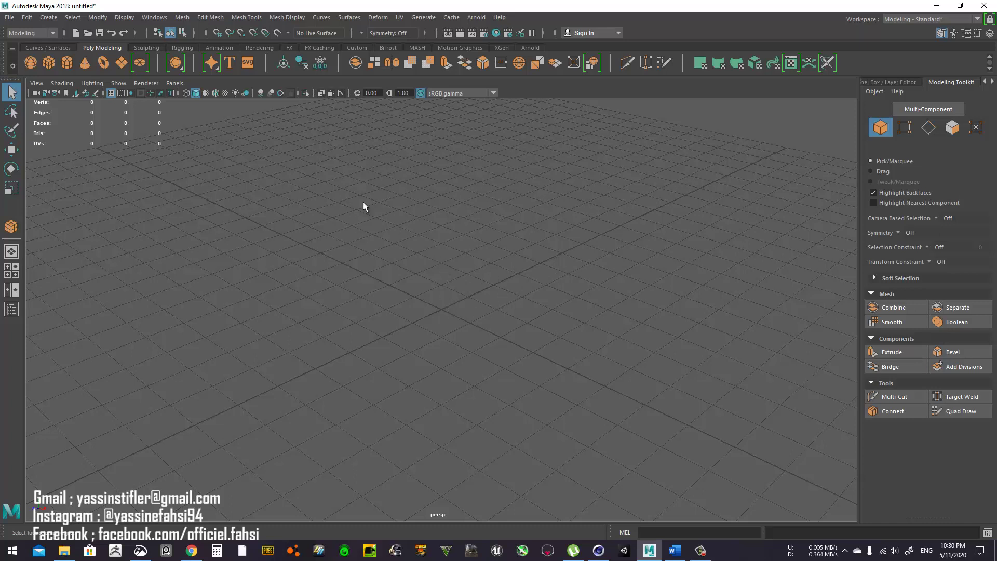
click(149, 19)
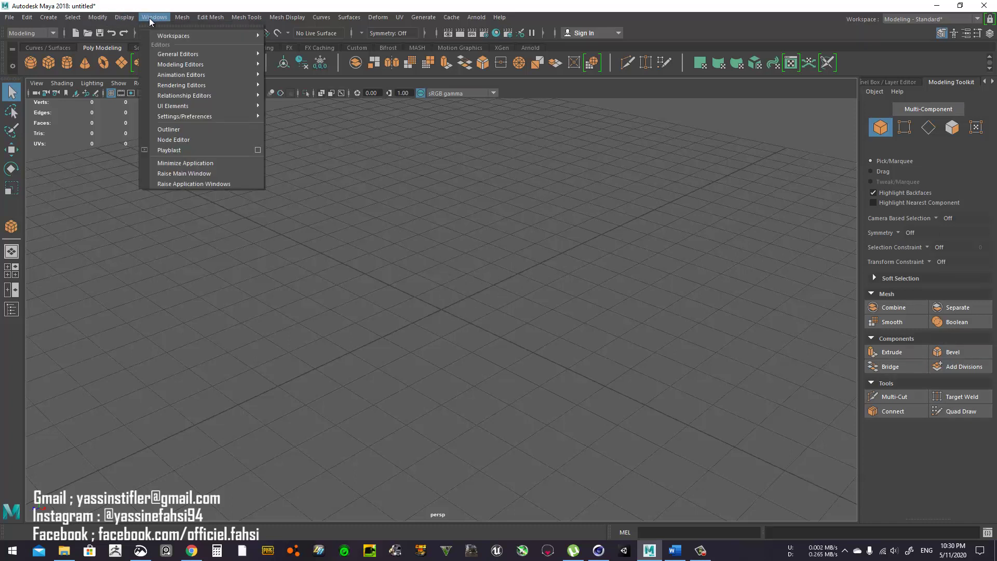
click(475, 241)
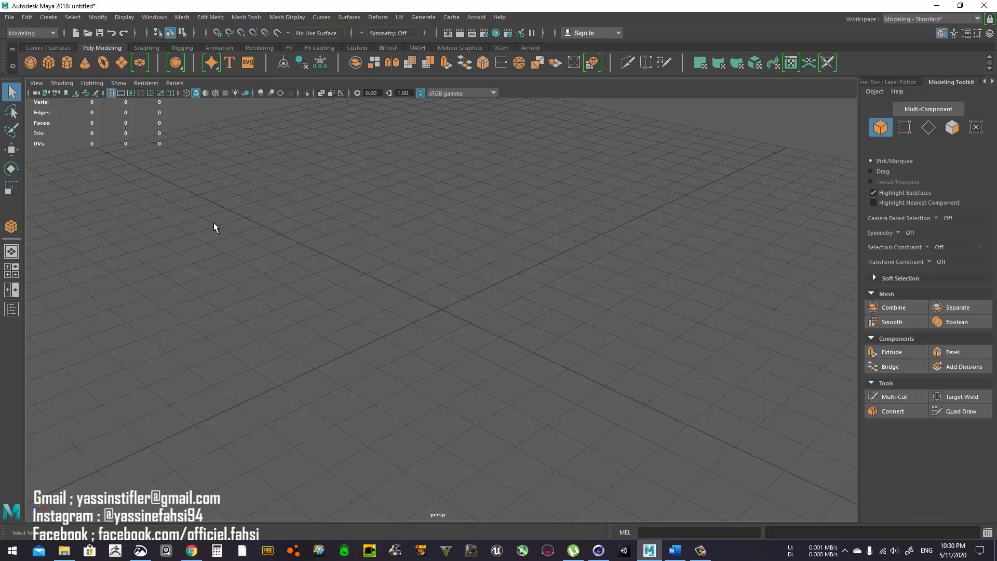
click(601, 554)
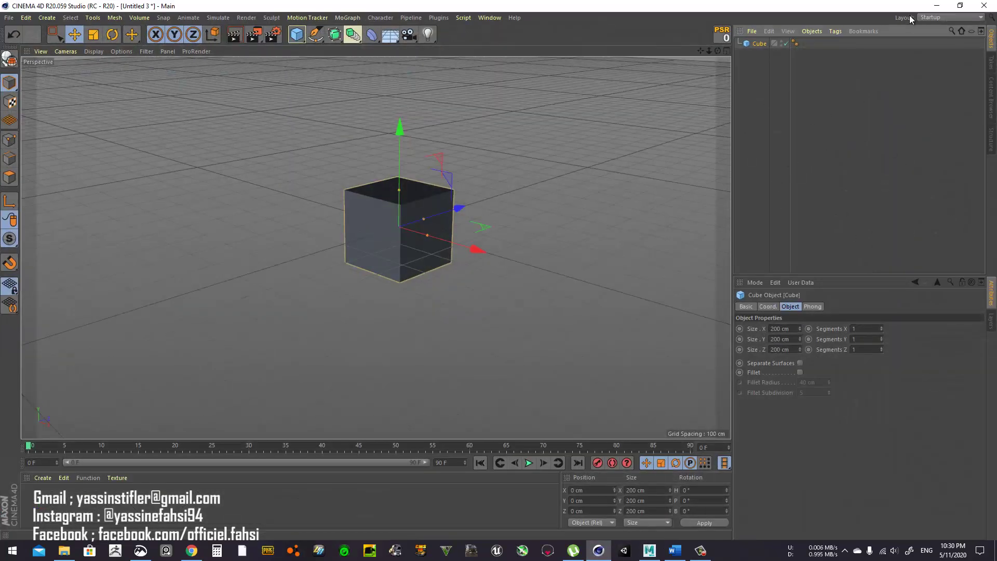
click(936, 5)
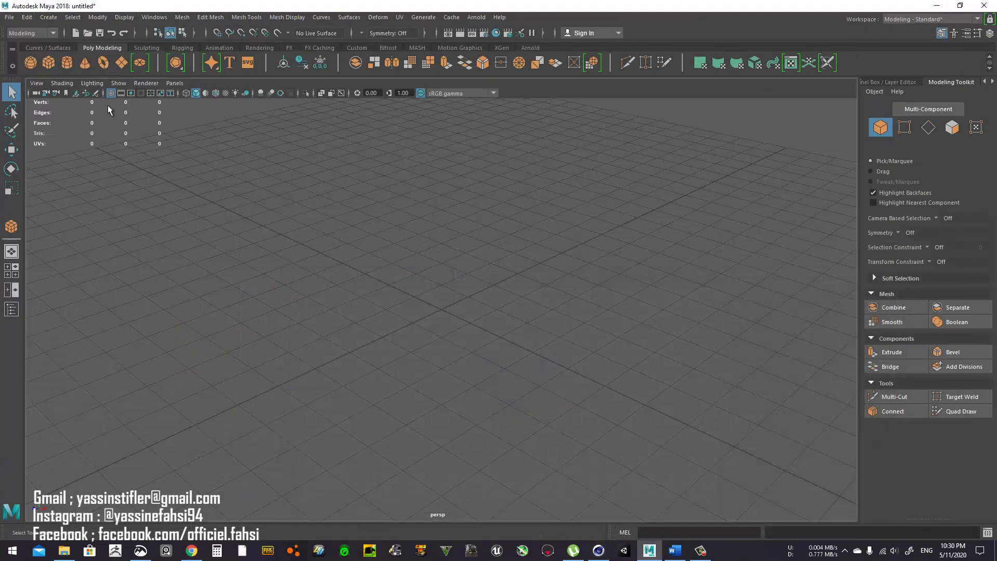
- Open the Outliner and dock it between the toolbox and the viewport
click(103, 16)
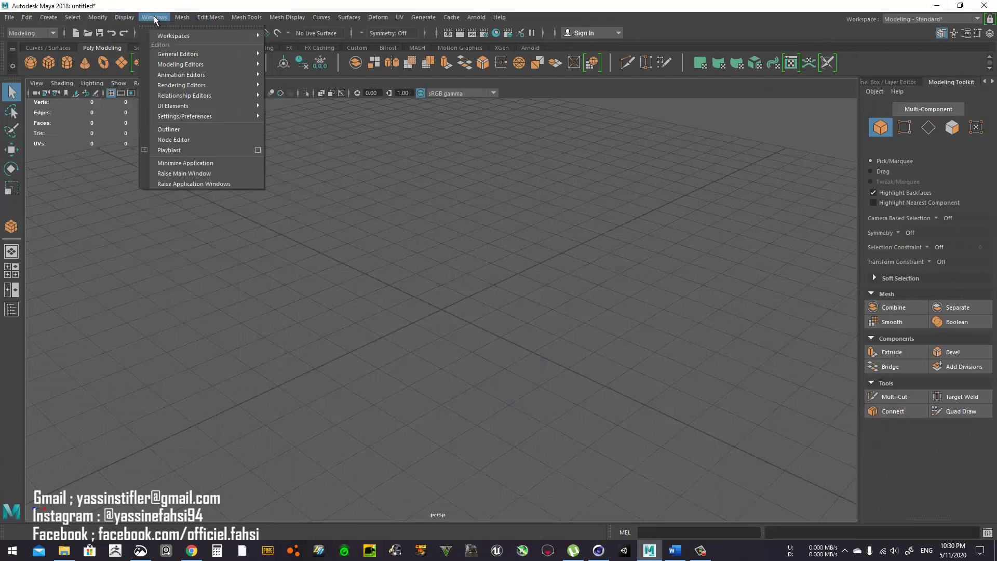
click(191, 130)
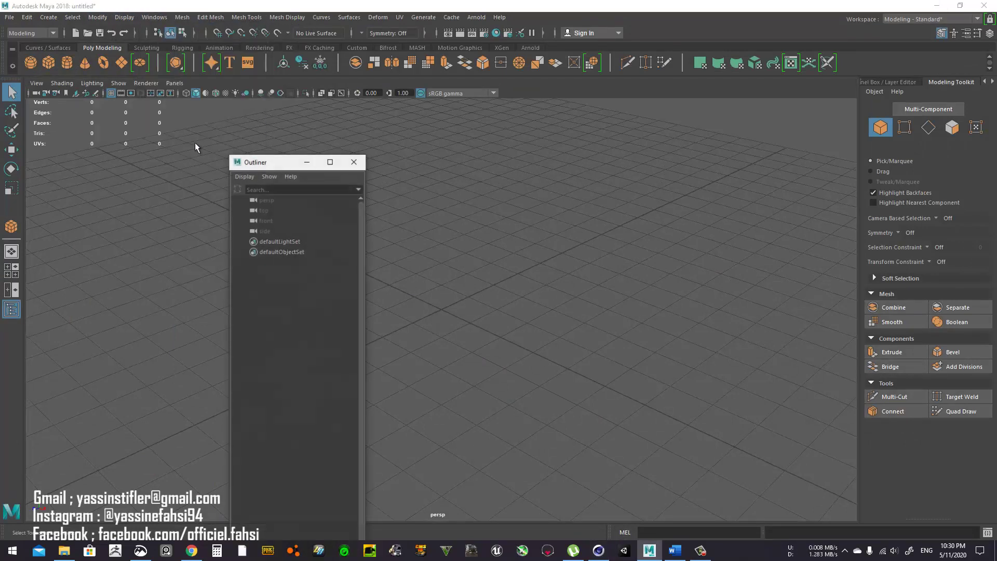
drag(270, 162, 549, 139)
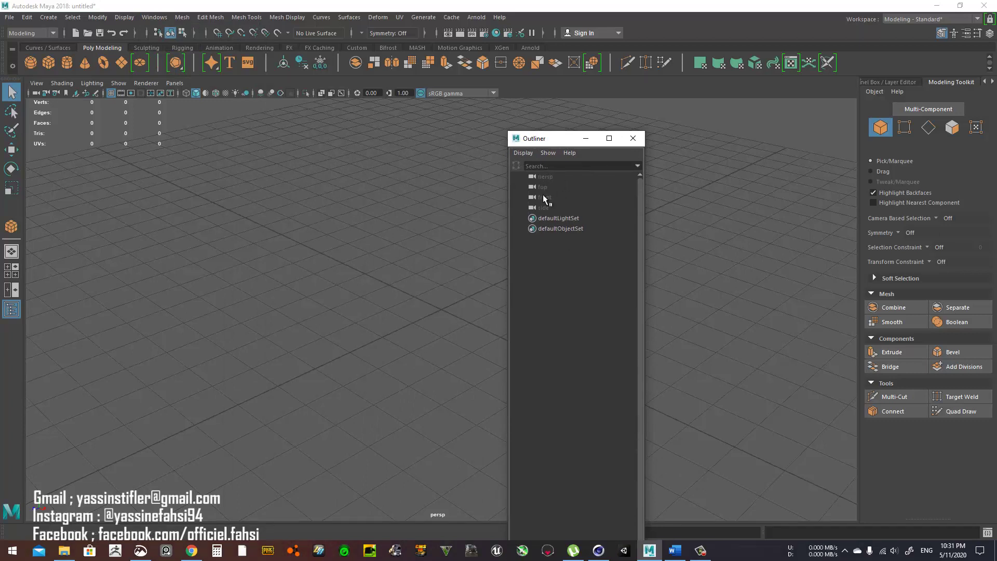
drag(542, 139, 23, 198)
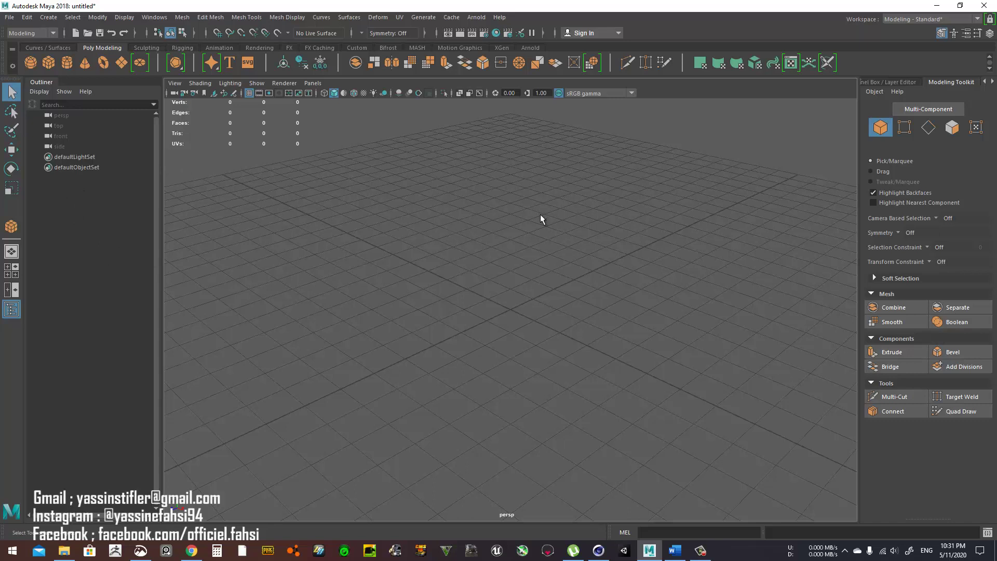
- Choose the Modeling - Standard workspace
click(916, 19)
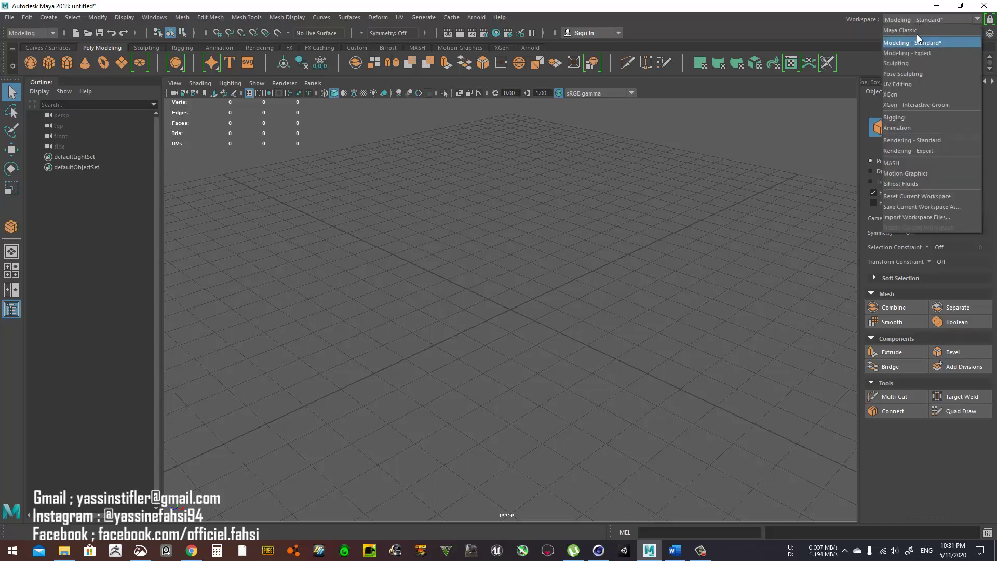
click(918, 42)
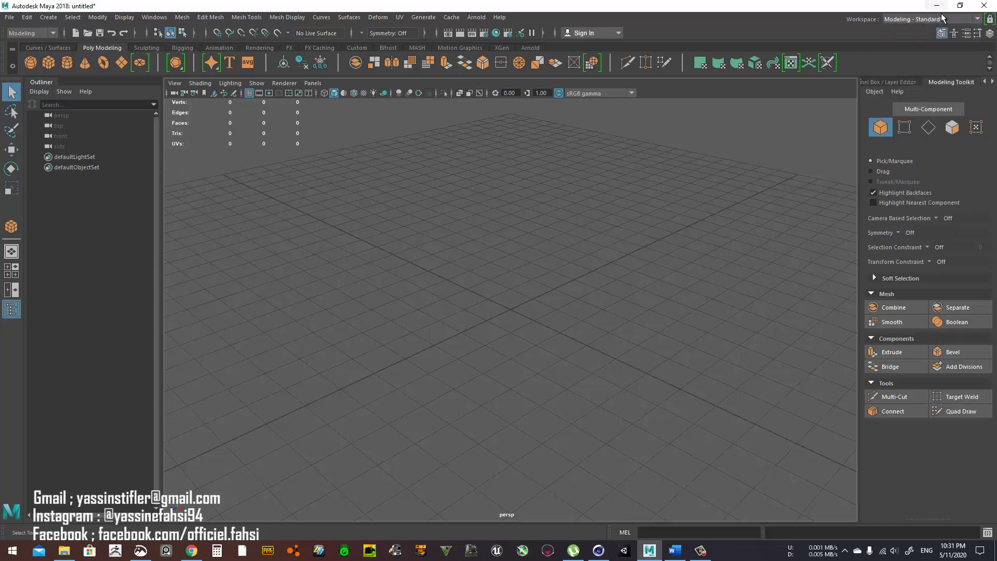
click(921, 17)
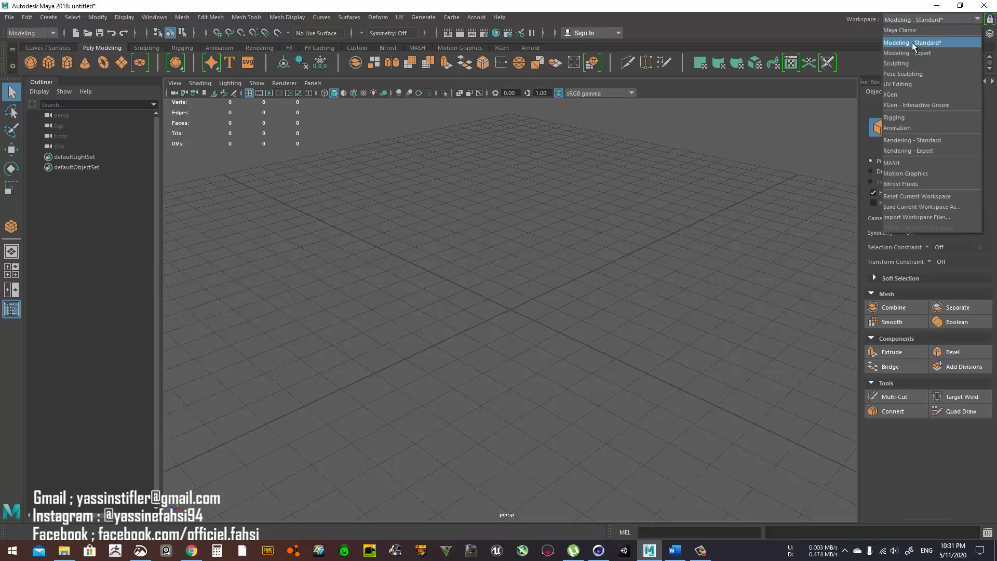
click(912, 42)
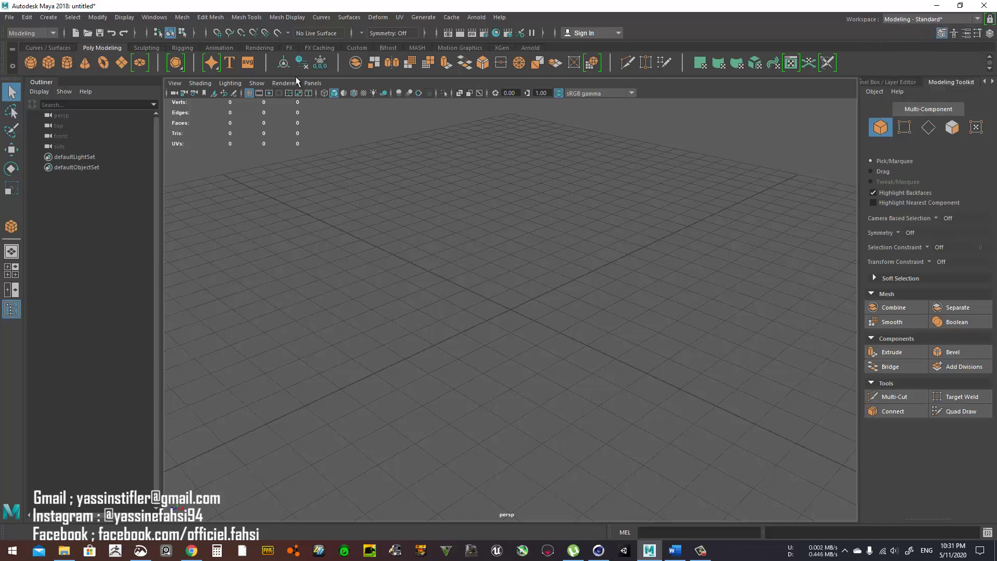
- Add a polygon cube to the scene and delete it
click(45, 63)
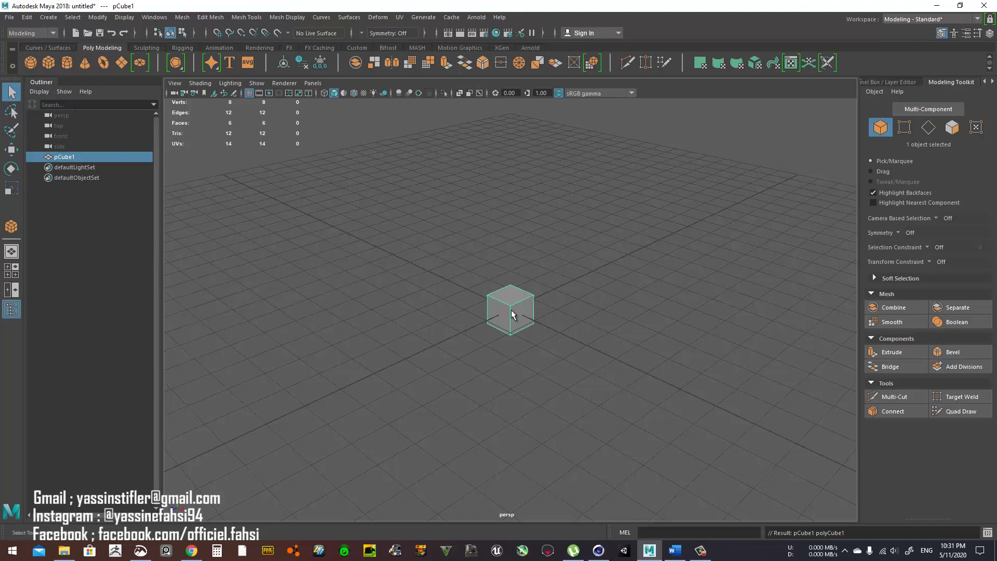
key(Delete)
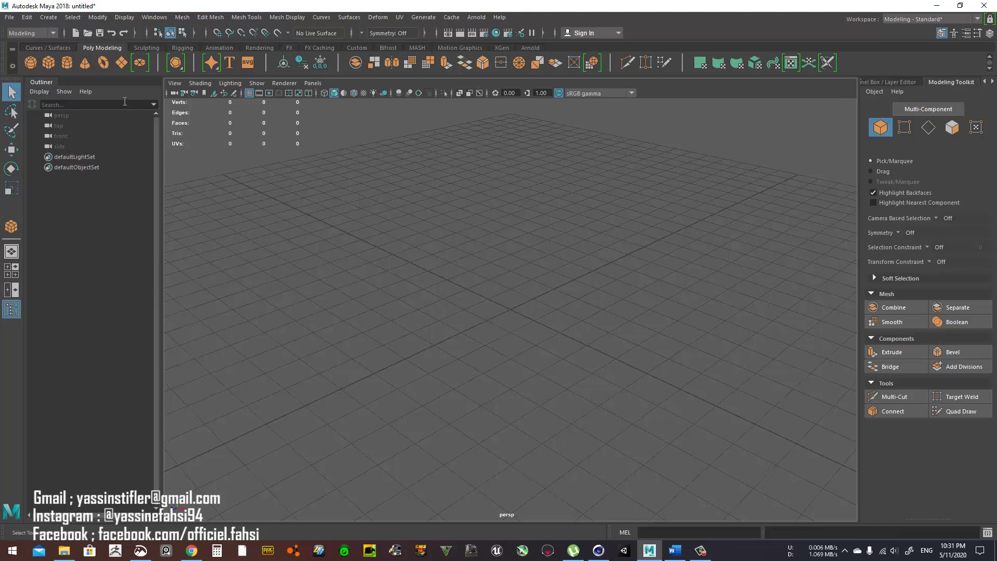
- Review the available polygon primitives, add a polygon cube to the scene and clear its selection
click(49, 17)
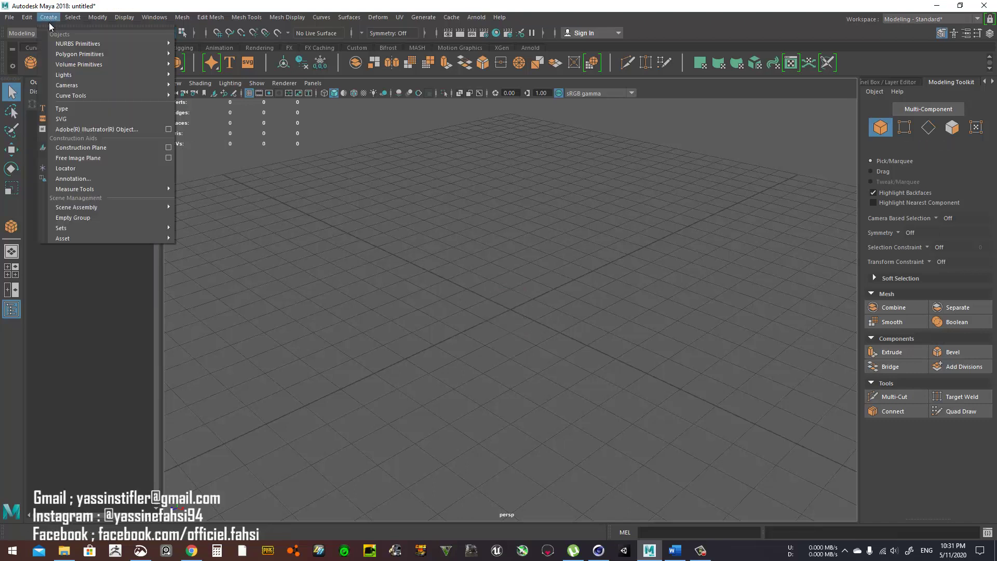
mouse_move(79, 43)
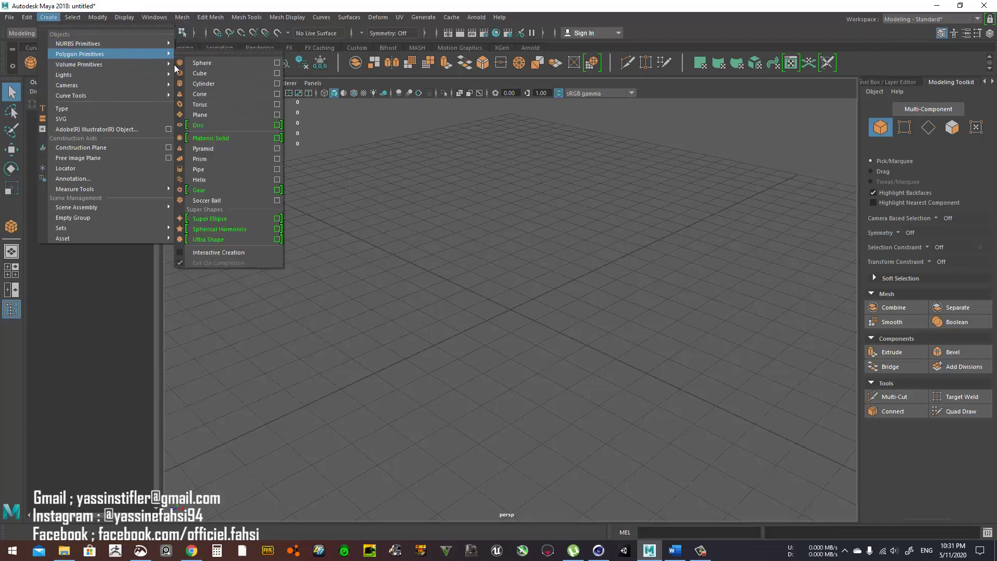
click(453, 173)
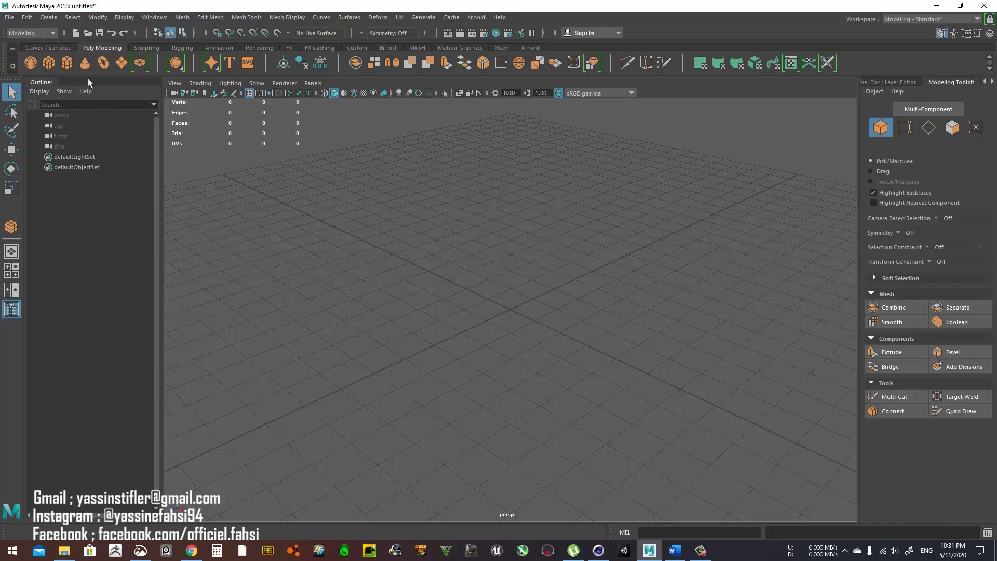
click(47, 62)
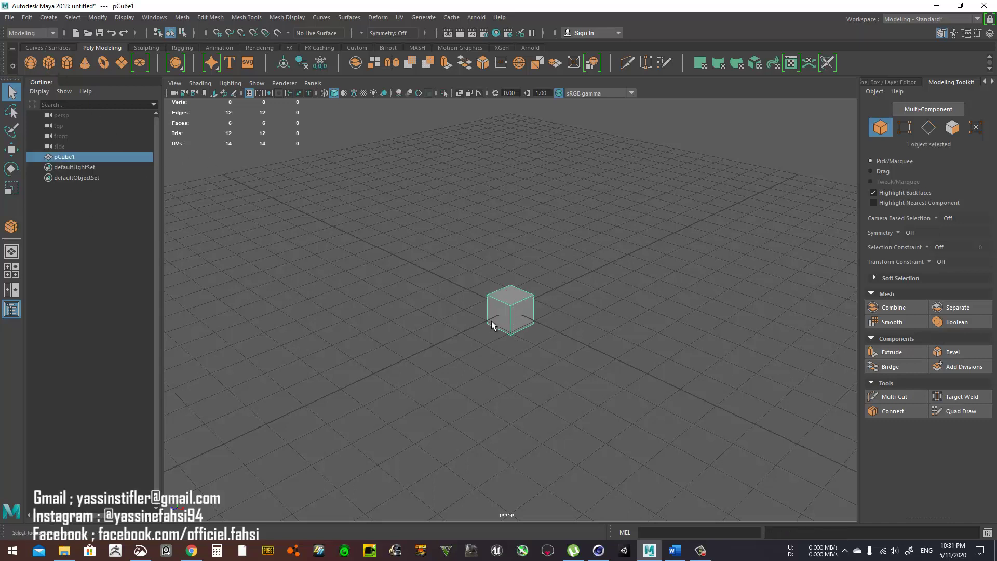
key(w)
click(449, 281)
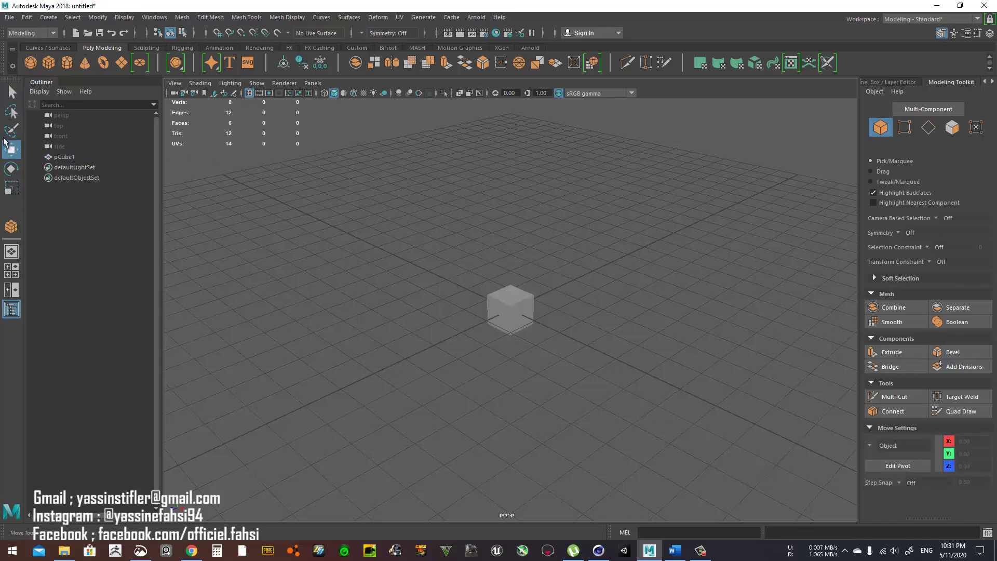
- Add a polygon sphere and move it about 3.51 units along the X axis, away from the cube
click(69, 158)
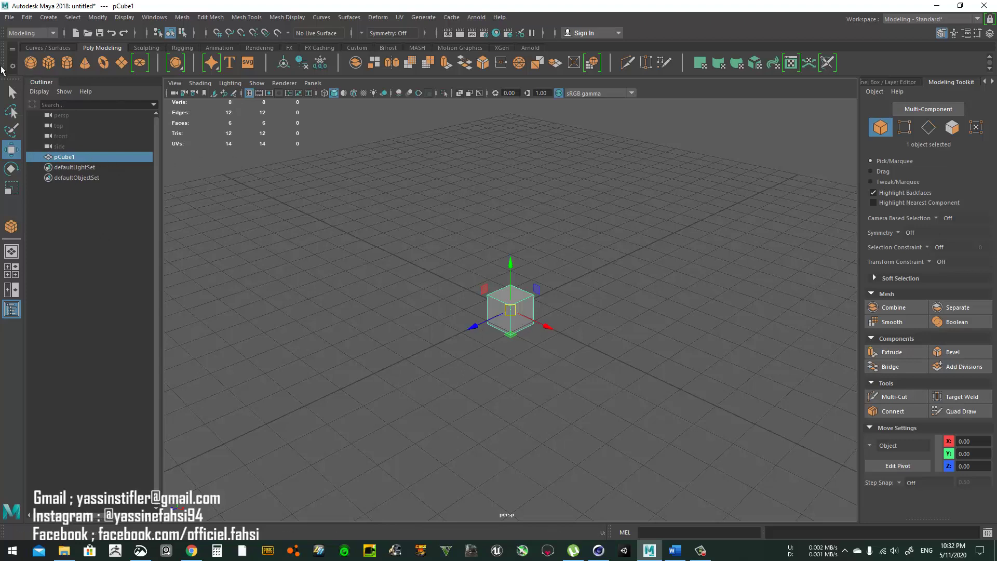
click(30, 62)
drag(547, 328, 640, 370)
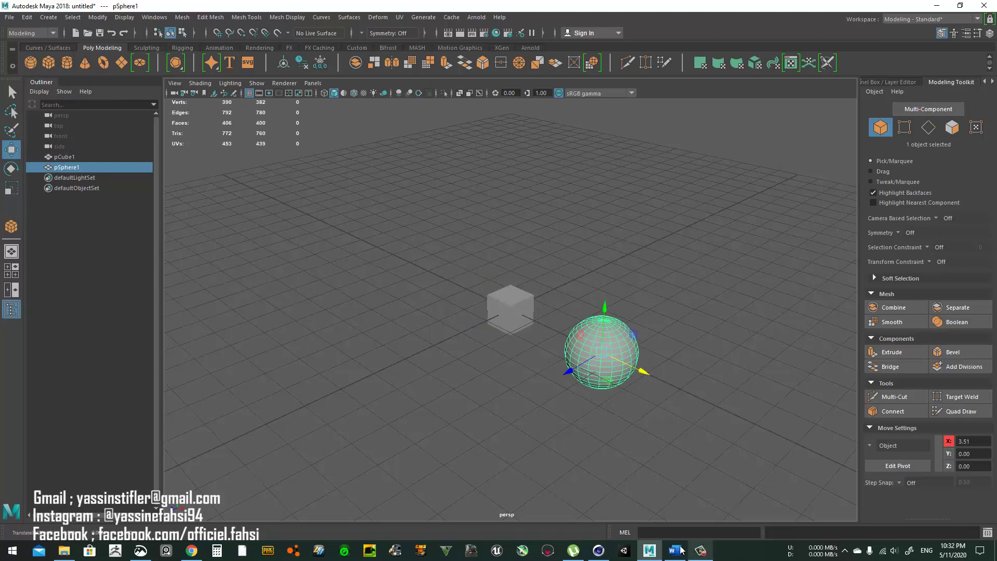
- Switch to Cinema 4D, add a sphere beside the cube and move it along X to about 481 cm
click(598, 551)
drag(296, 35, 507, 69)
drag(473, 248, 644, 297)
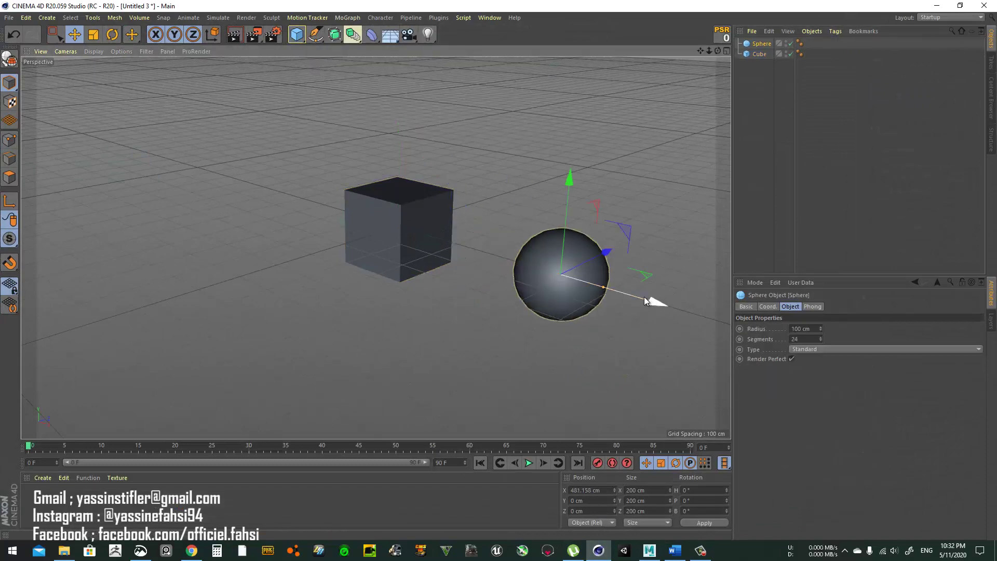
- Select the cube and the sphere in the object list, together and individually, and clear the selection
click(757, 54)
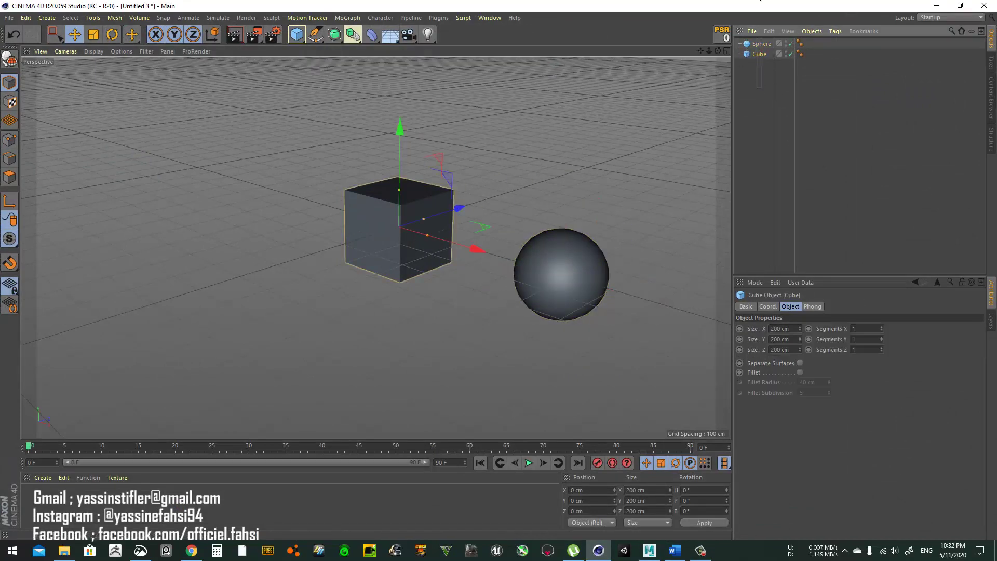
drag(758, 78, 762, 3)
click(761, 64)
click(762, 43)
click(761, 53)
click(785, 78)
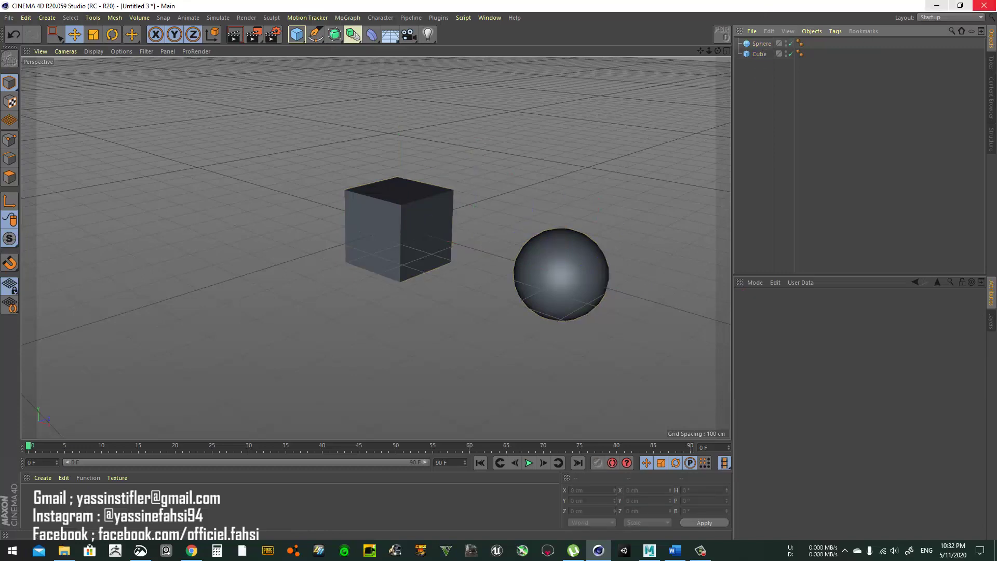
- Return to Maya, delete the polygon sphere and leave nothing selected
click(937, 6)
alt+middle_drag(557, 276, 491, 237)
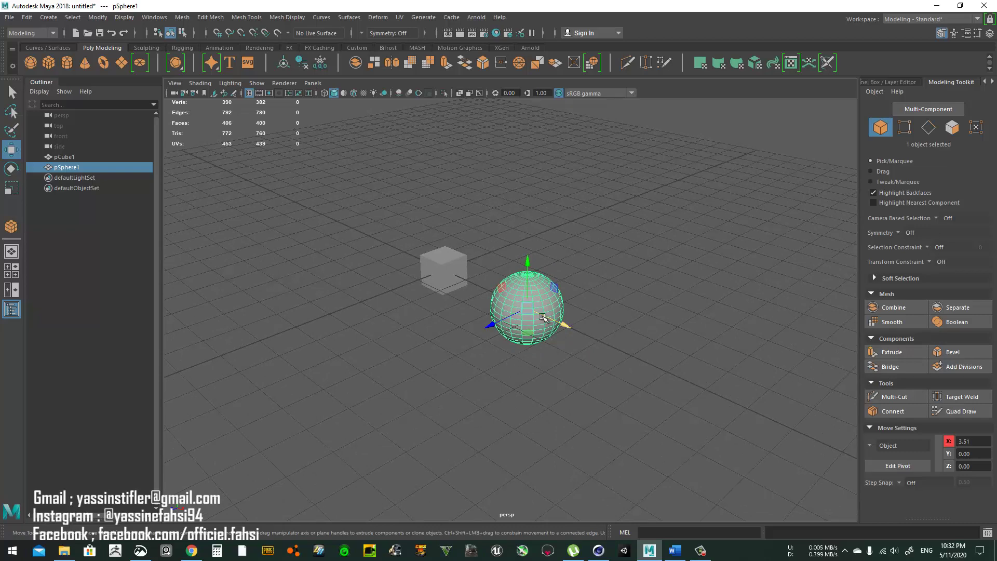
key(Delete)
click(452, 271)
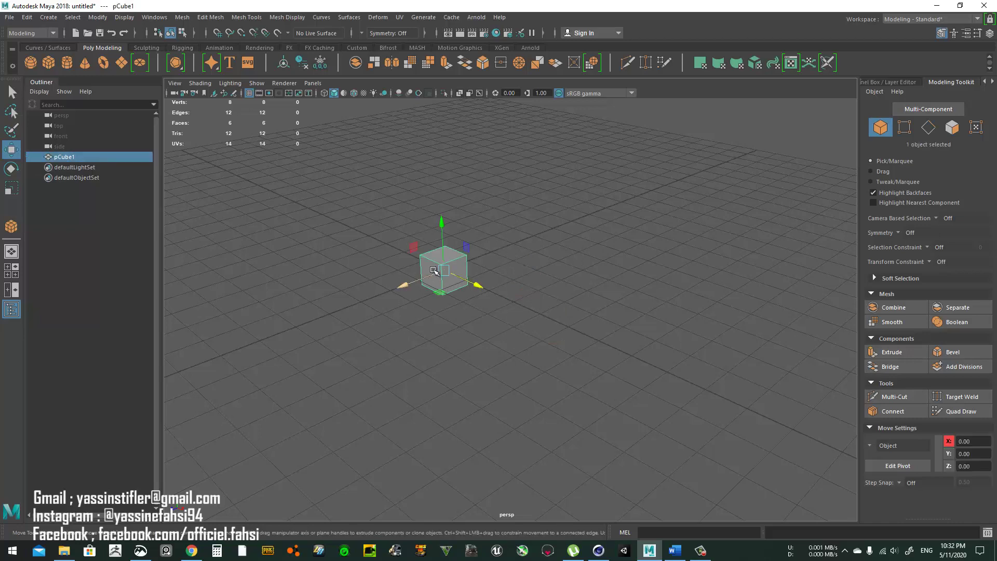
click(605, 398)
- Switch to Cinema 4D, delete the sphere and select the cube
click(600, 553)
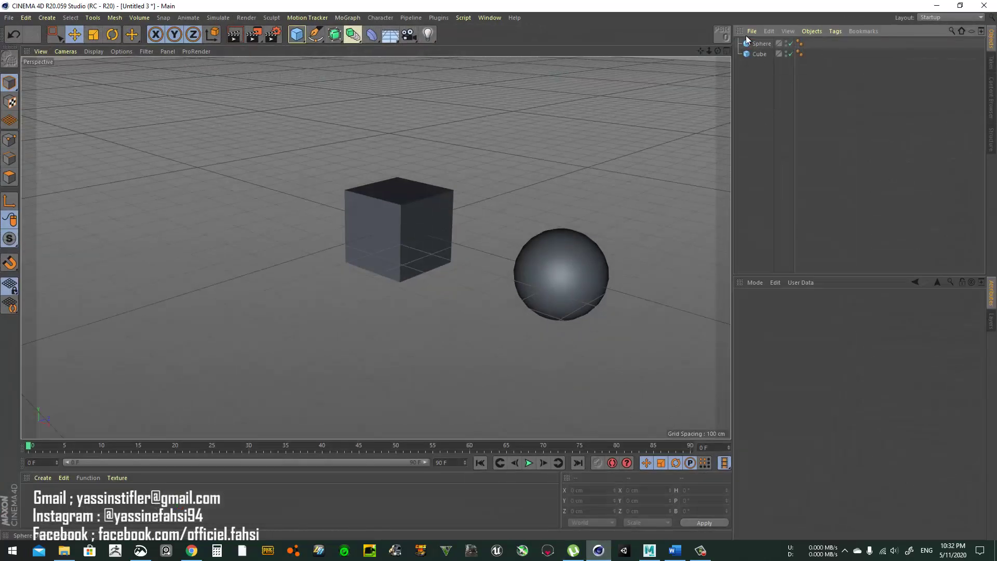
click(759, 54)
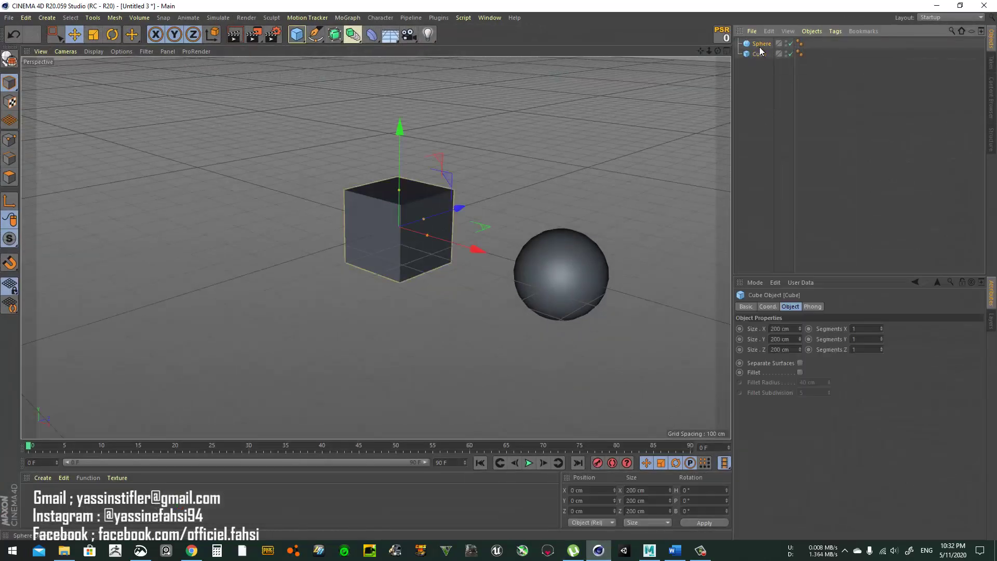
click(759, 46)
key(Delete)
click(378, 185)
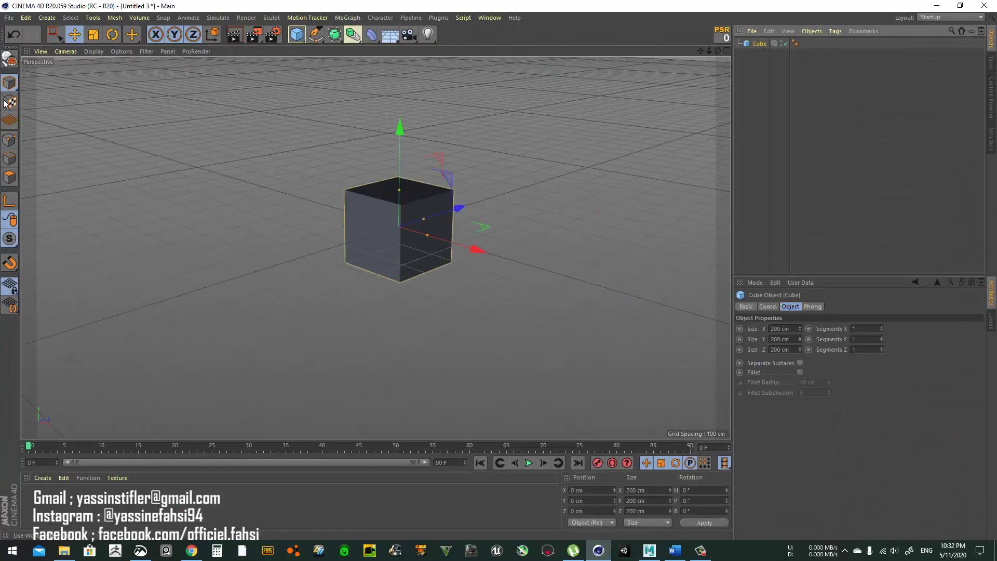
- Activate the selection, Move, Scale and Rotate tools one after another on the cube
click(57, 37)
click(75, 37)
click(94, 36)
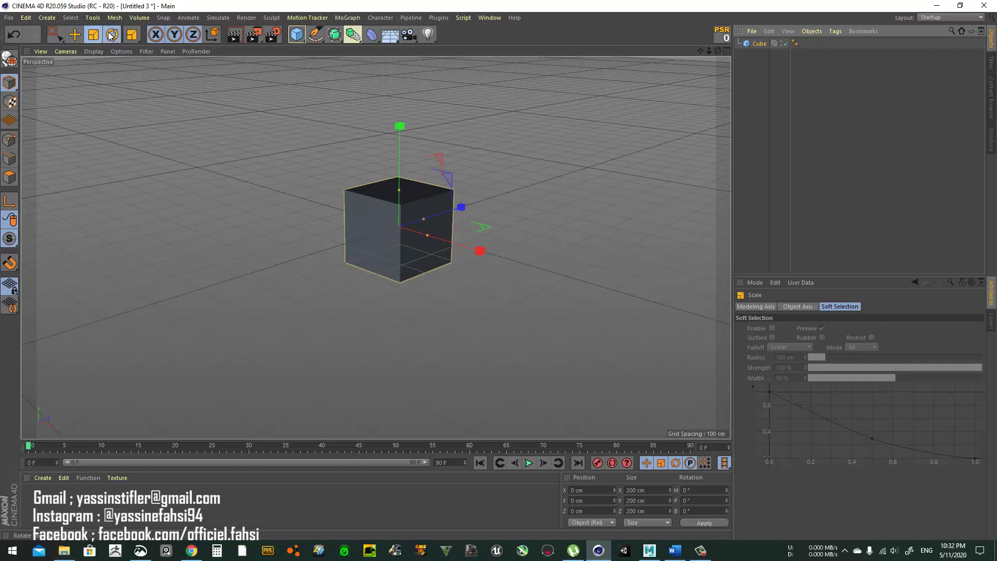
click(111, 34)
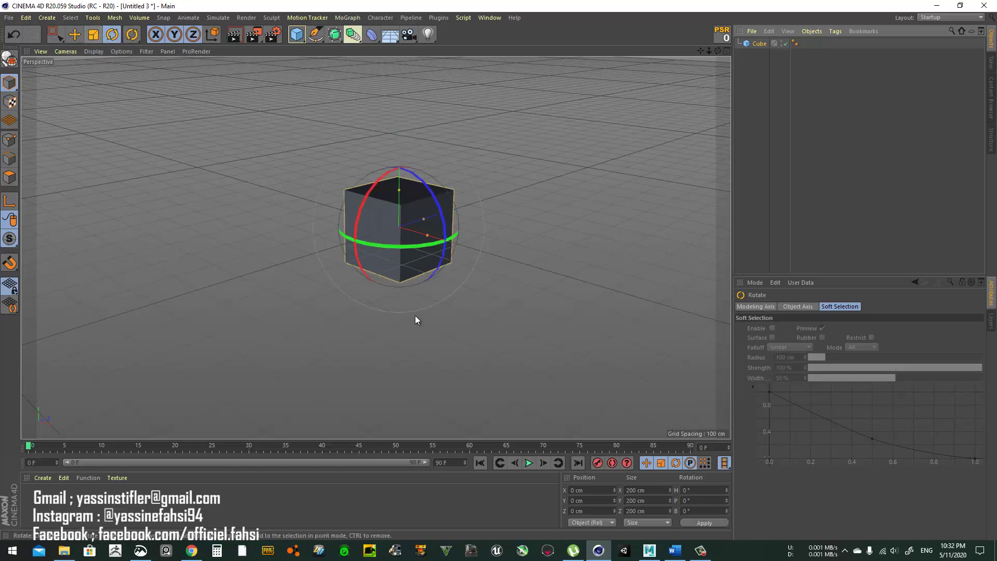
- Switch back to Maya, pick the cube with the Select tool and clear the selection
click(603, 549)
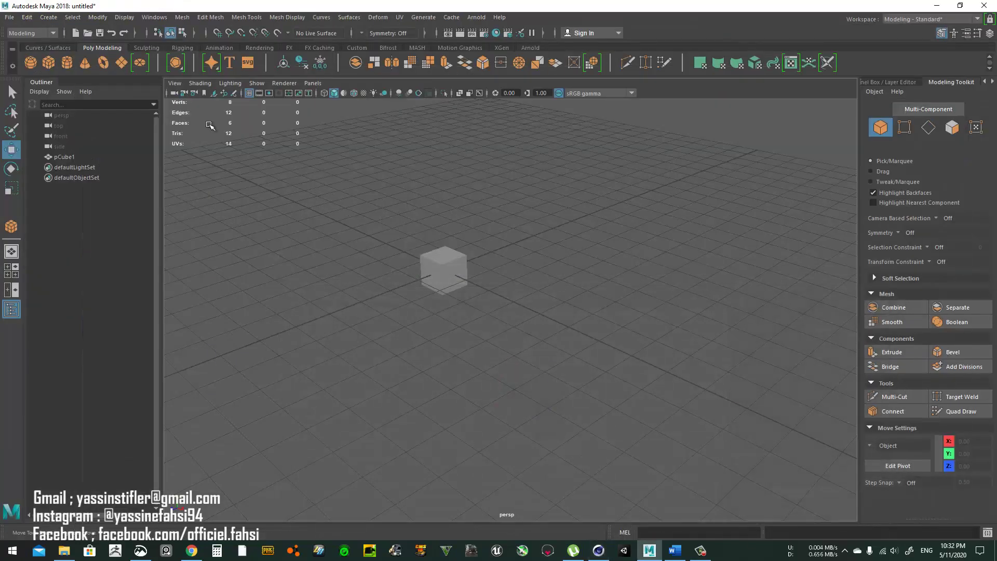
click(10, 91)
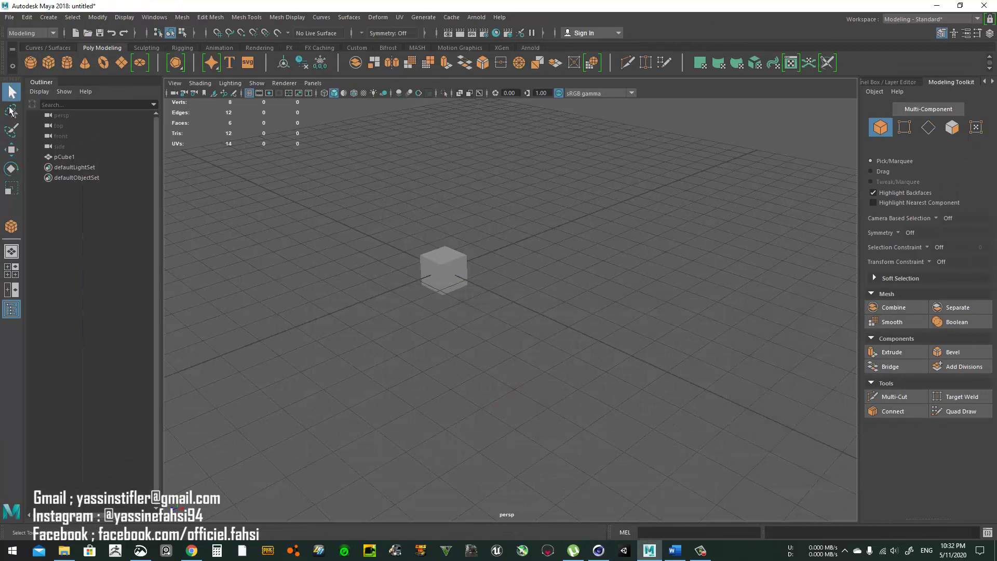
click(442, 267)
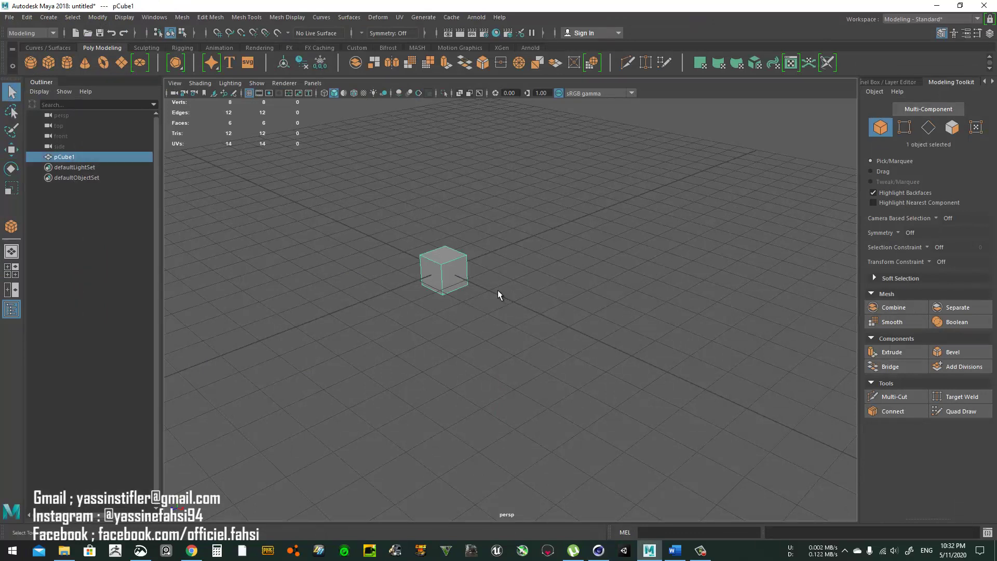
click(390, 245)
- Add a polygon sphere, move it along the X axis clear of the cube and deselect it
click(30, 62)
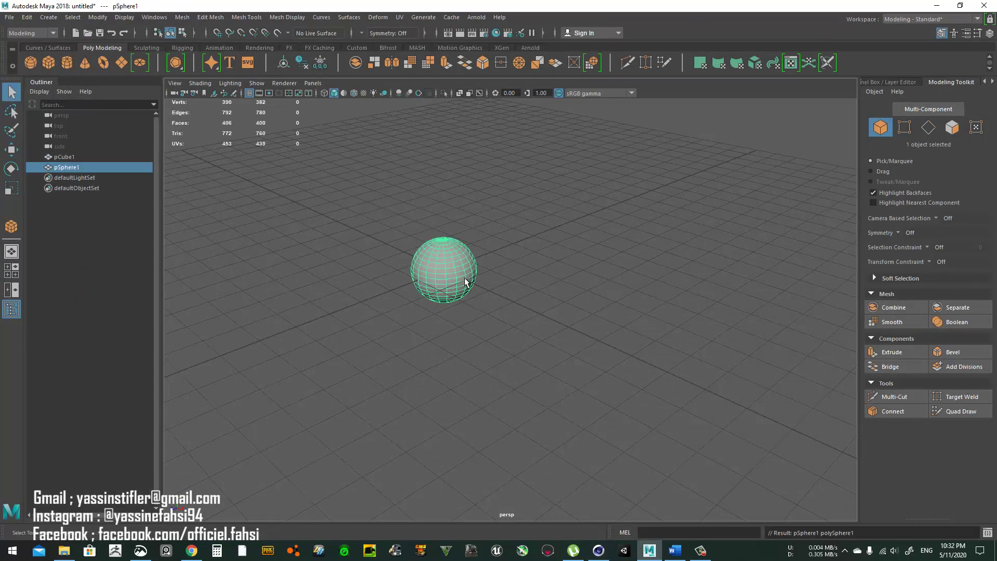
key(w)
drag(488, 285, 639, 347)
click(134, 167)
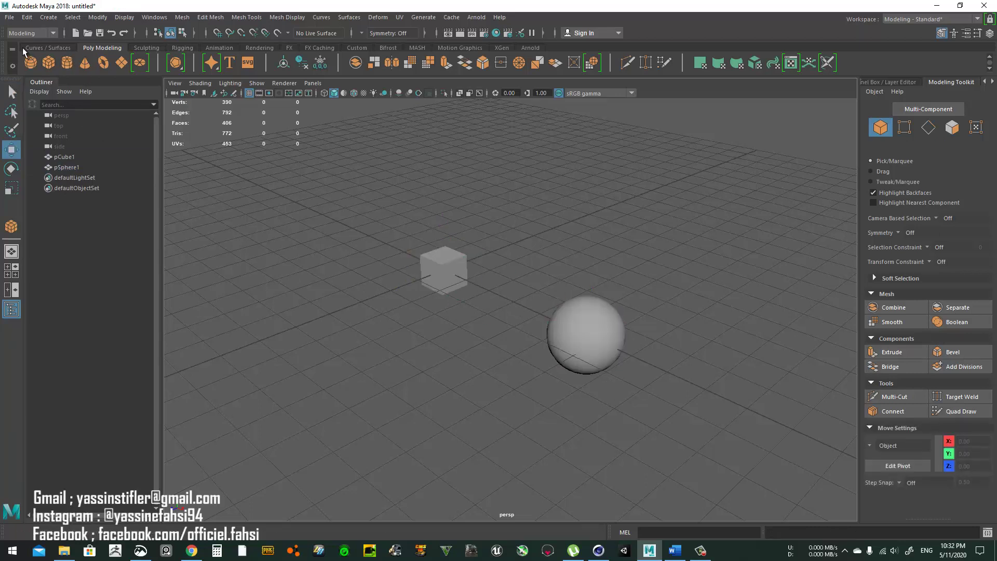
- Select only the cube with a marquee using the Select tool
click(16, 92)
drag(400, 199, 461, 341)
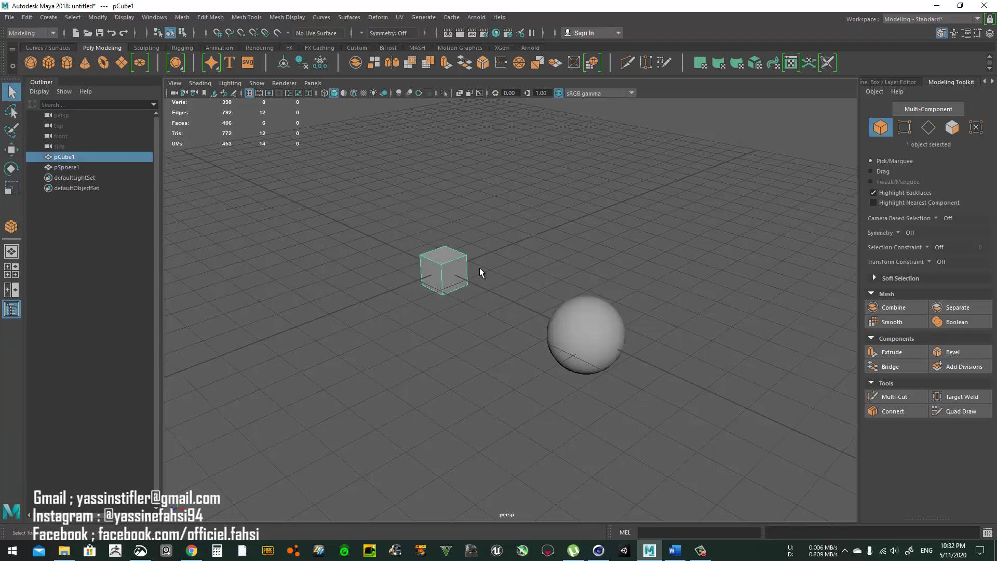
click(480, 267)
drag(392, 204, 494, 342)
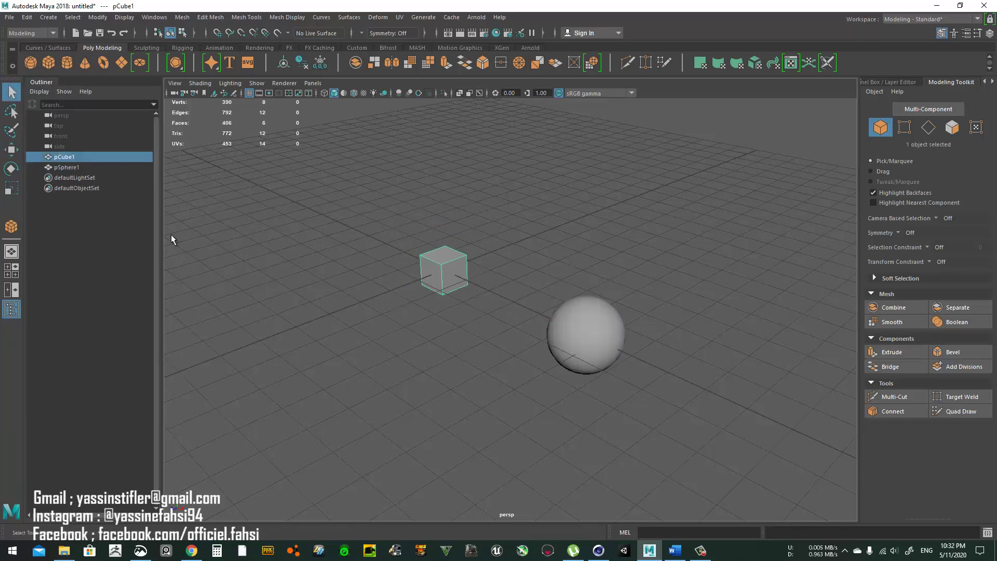
- Try the Move tool on the cube along the X axis and undo the move
click(10, 150)
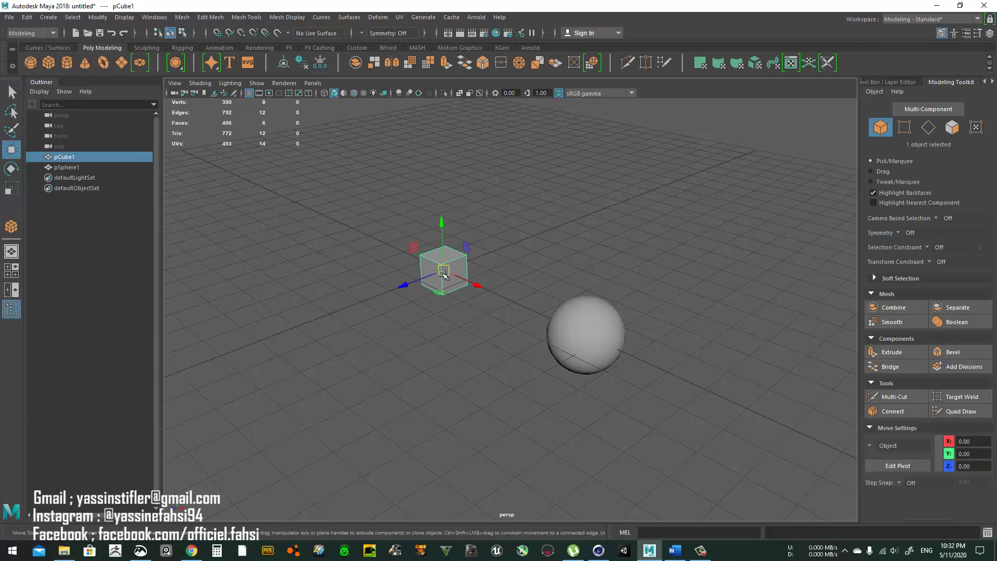
drag(465, 284, 494, 290)
key(ctrl+z)
- Try rotating the cube and scaling it along X by about 1.9, undoing both changes
click(11, 168)
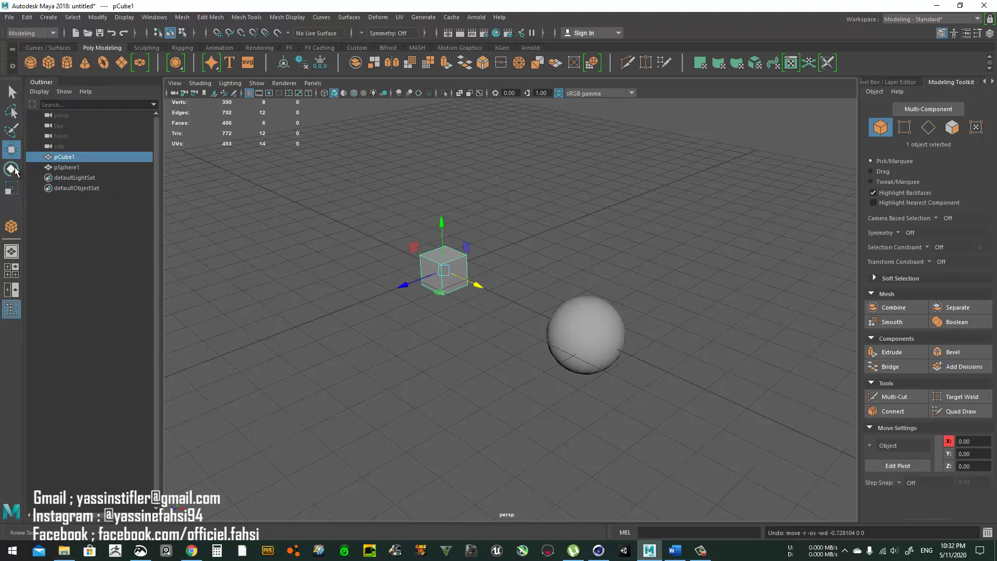
drag(446, 290, 530, 334)
key(ctrl+z)
click(11, 187)
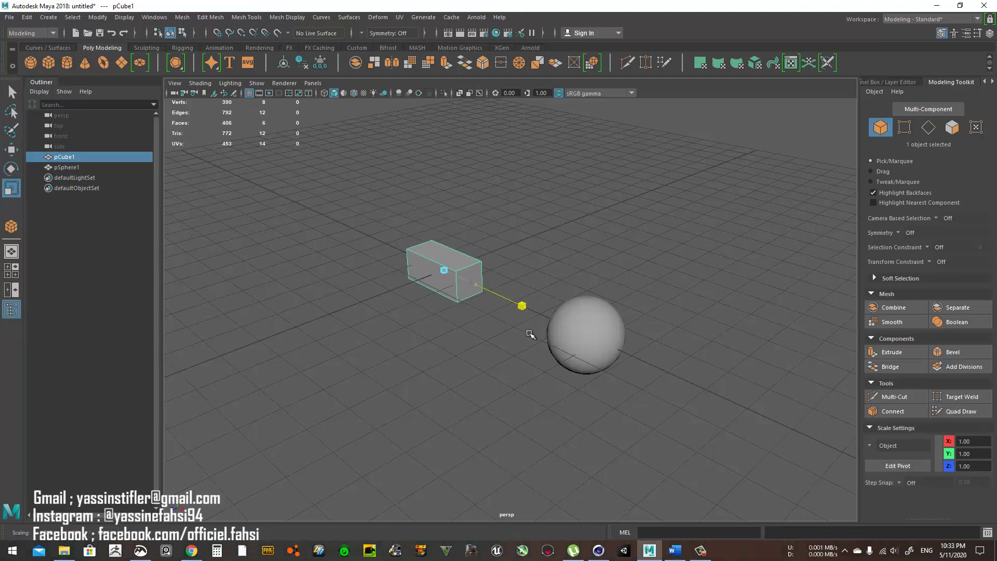
key(ctrl+z)
- Start from the Select tool and cycle through the Rotate, Scale and Move manipulators on the cube
click(12, 92)
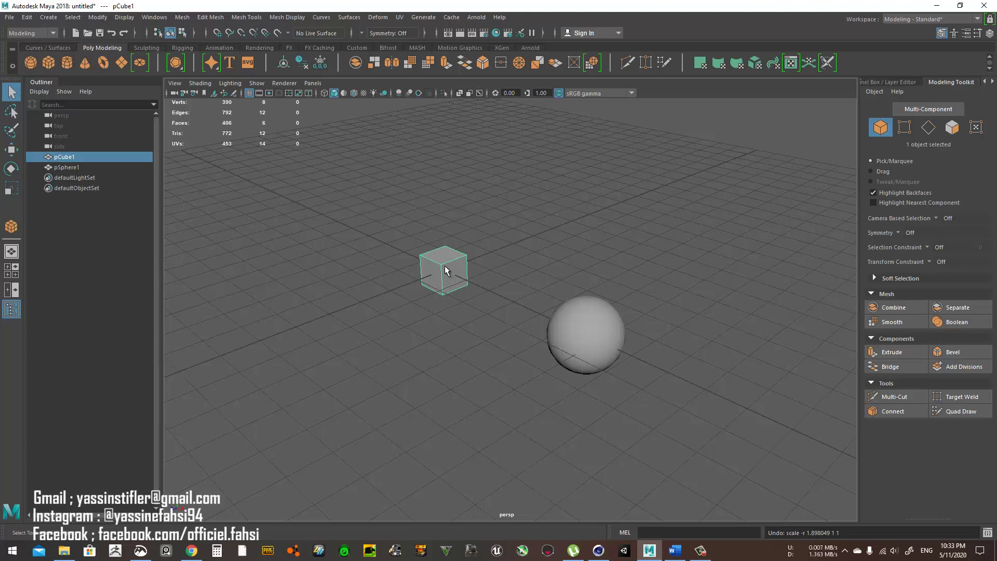
key(e)
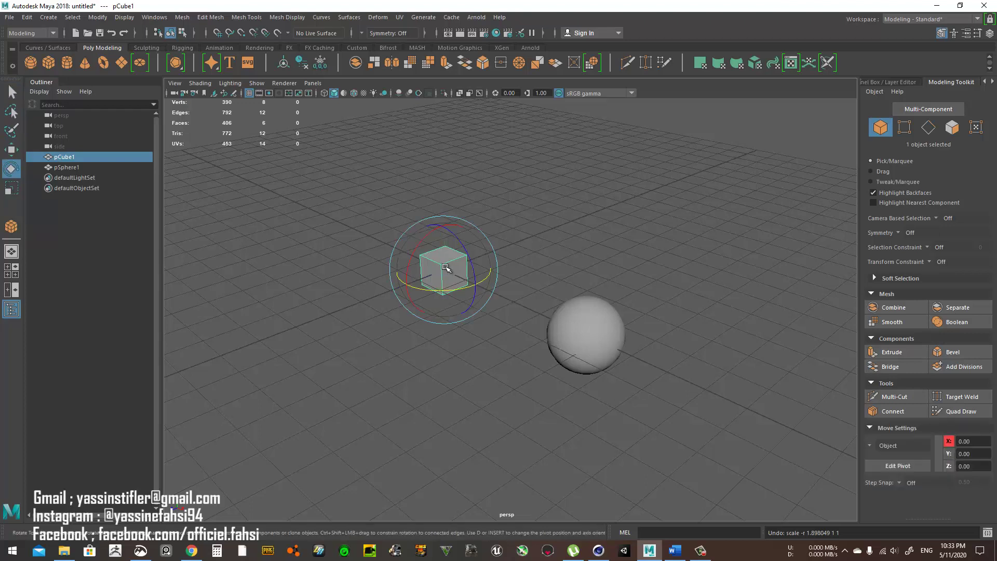
key(r)
key(w)
key(e)
key(w)
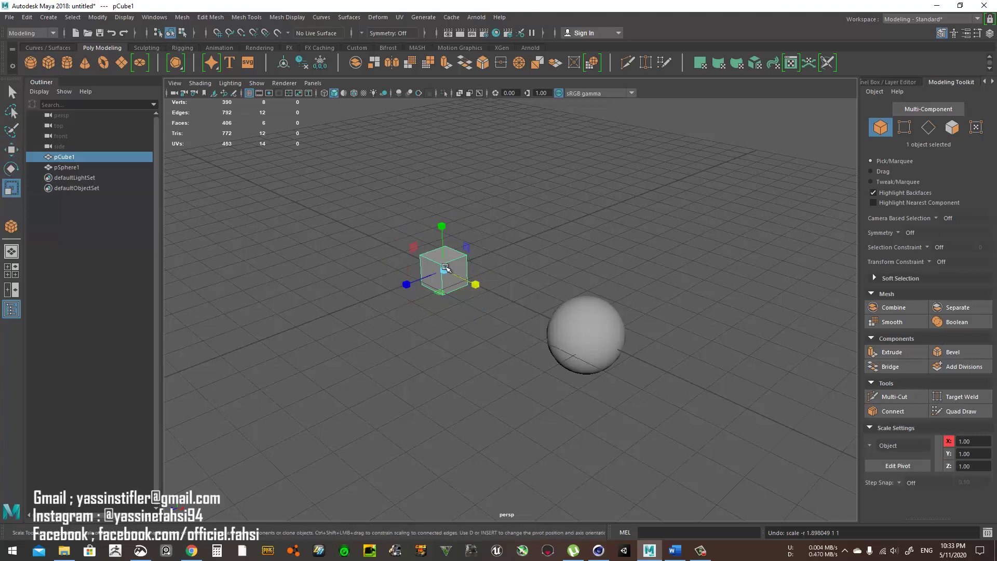
- Try scaling the cube along X to about 1.51 and undo the scaling
key(e)
key(r)
drag(475, 285, 487, 295)
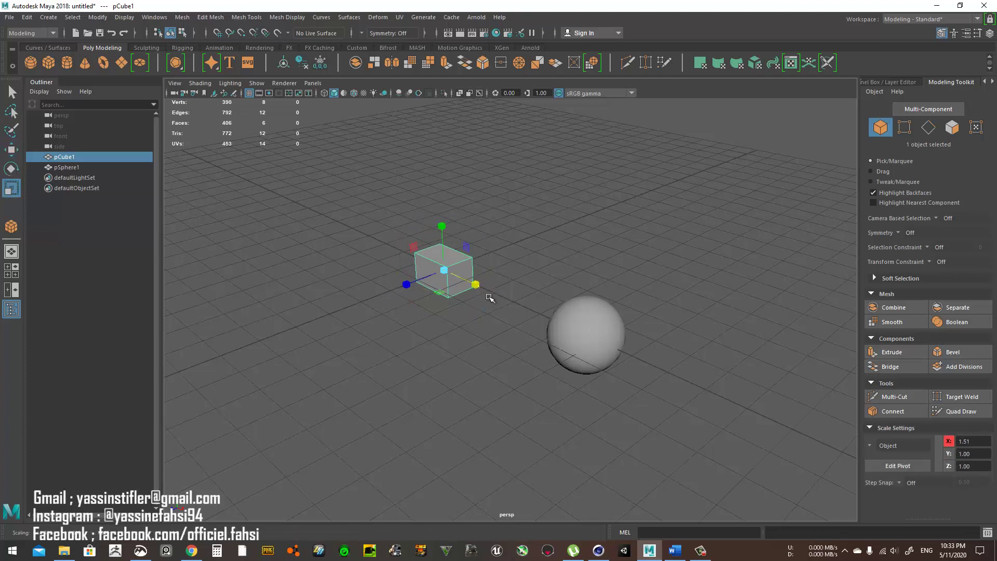
key(ctrl+z)
- Reselect the cube with a marquee and activate the Move tool
click(523, 217)
drag(524, 214, 398, 288)
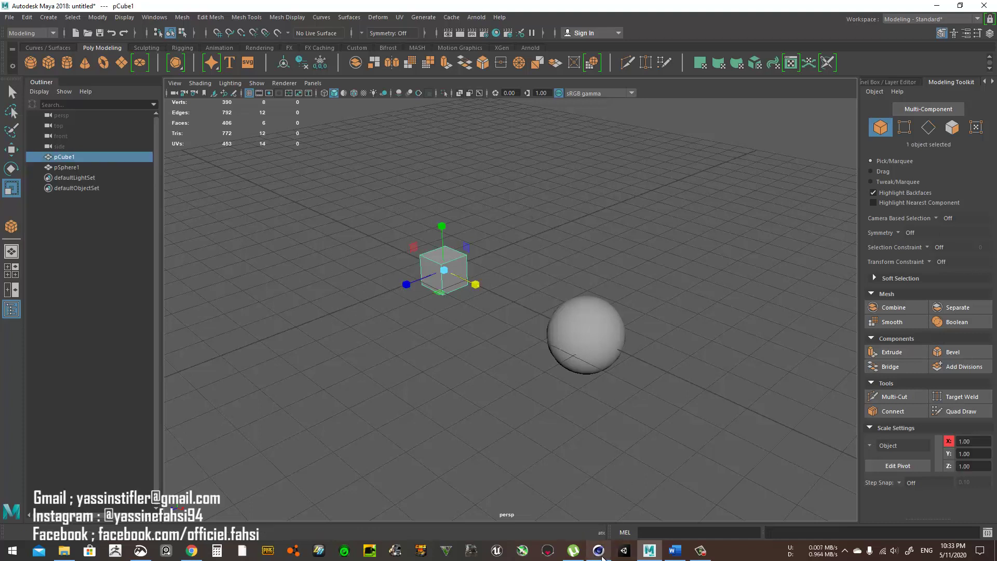
key(w)
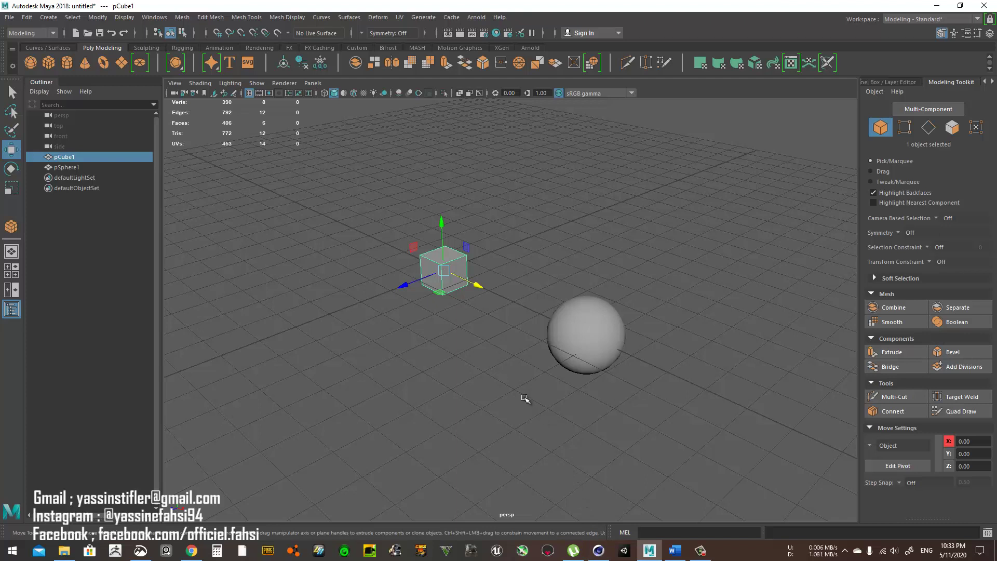
- Switch to Cinema 4D, select the cube and activate the Move tool
click(598, 550)
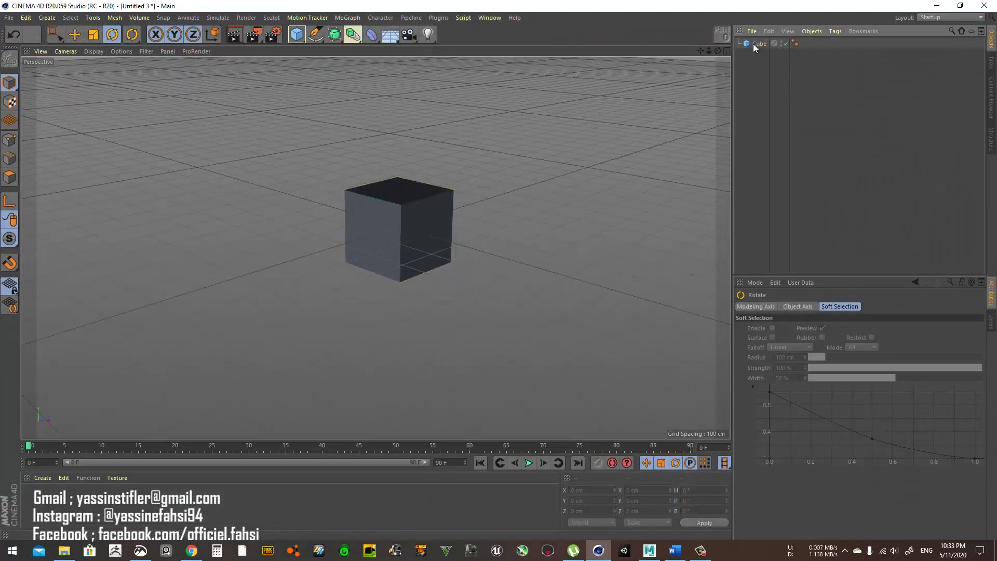
click(757, 43)
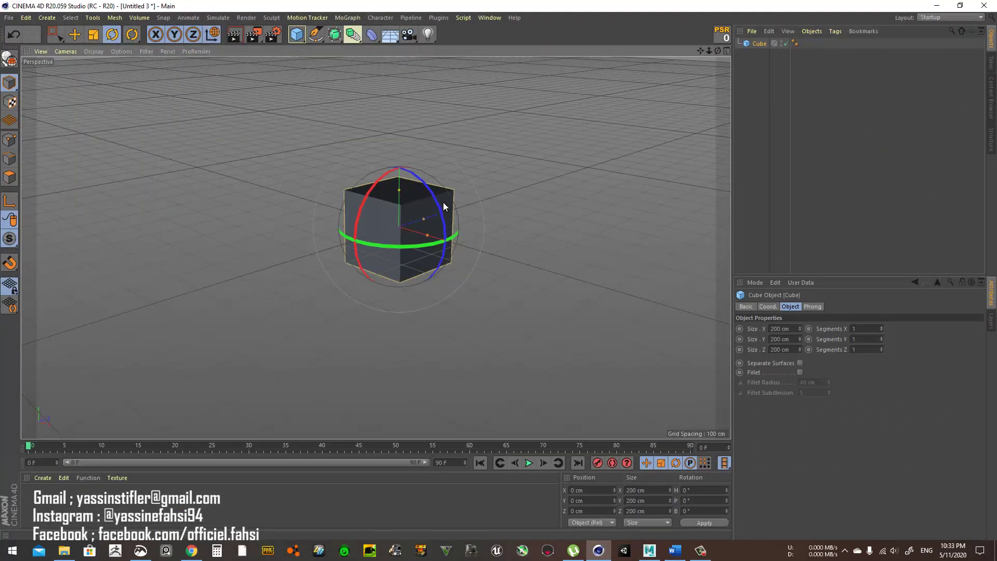
click(75, 34)
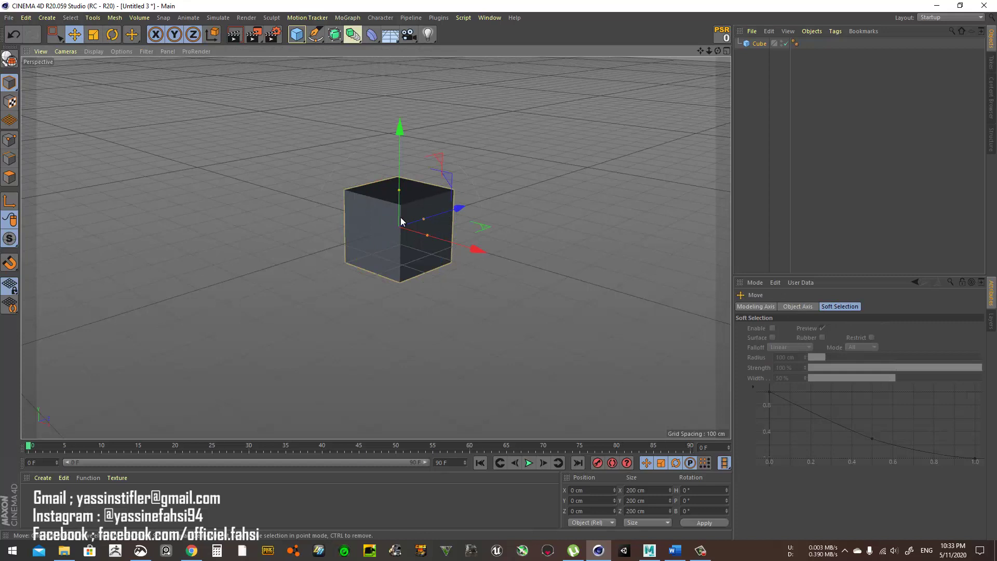
- Make the cube editable, enter Points mode and activate Rectangle Selection
click(10, 59)
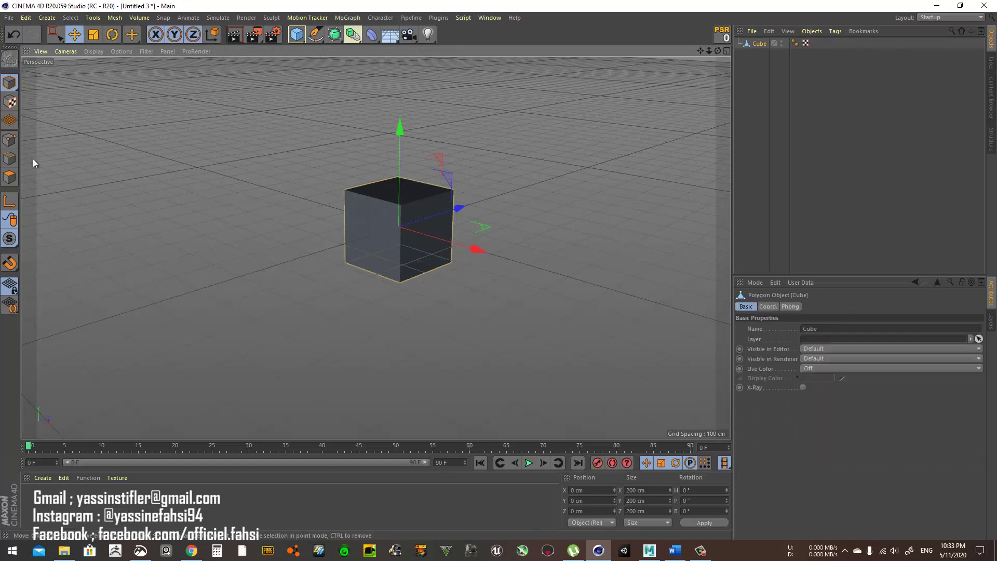
click(10, 139)
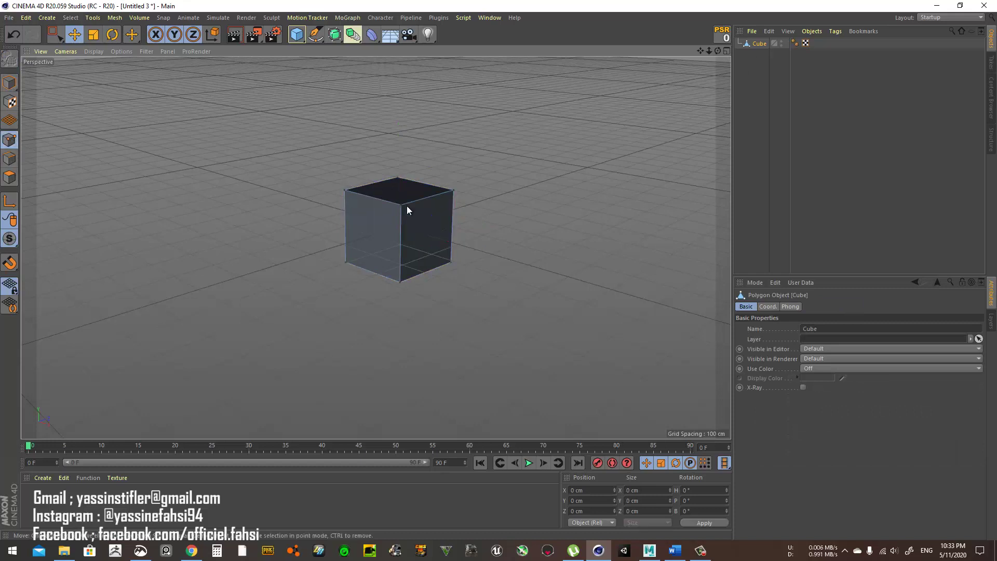
click(55, 34)
- Select the cube's upper corner point, try moving it along its Z axis, and undo the move
drag(322, 158, 376, 200)
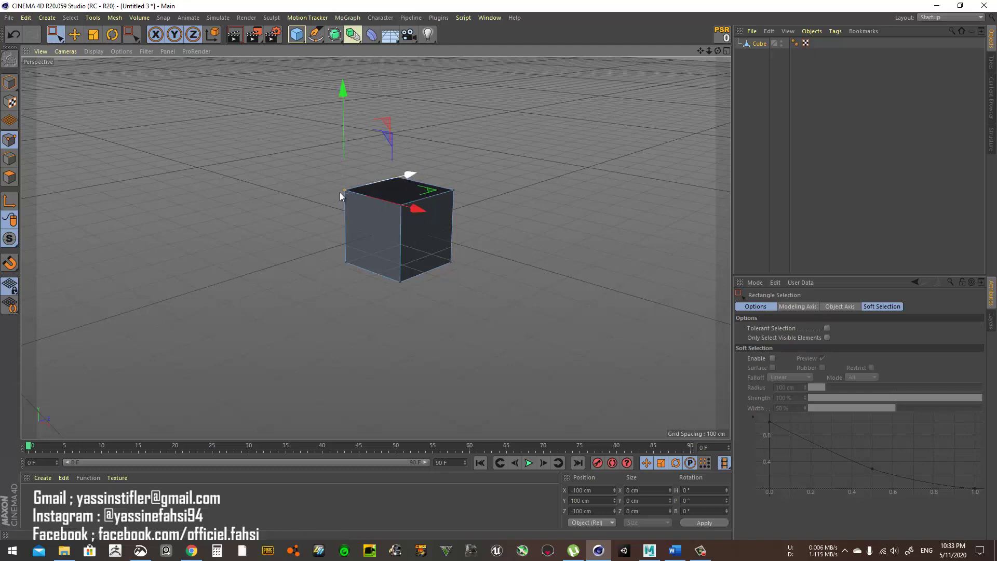
drag(411, 174, 385, 185)
key(ctrl+z)
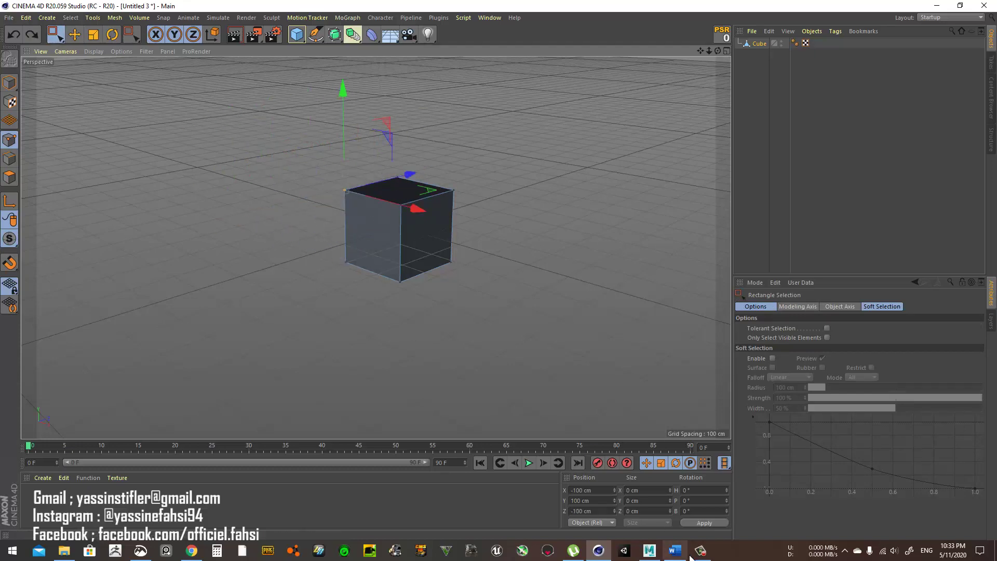
click(649, 550)
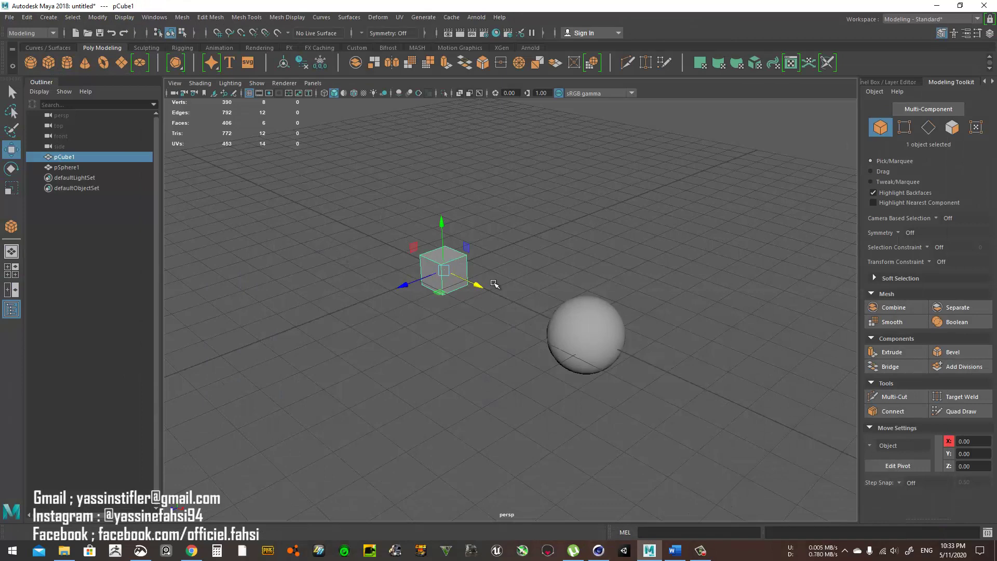
alt+drag(494, 283, 494, 284)
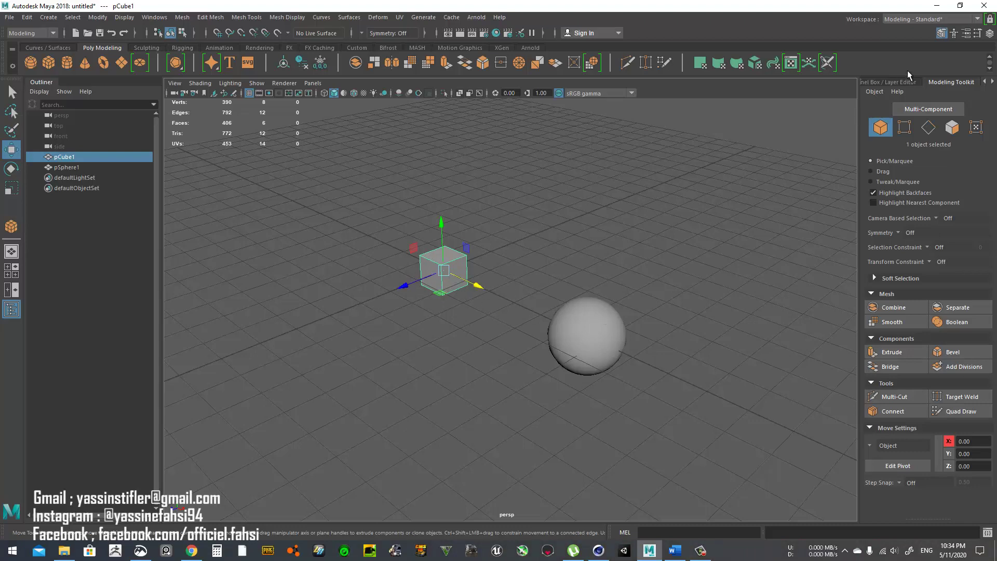
click(936, 6)
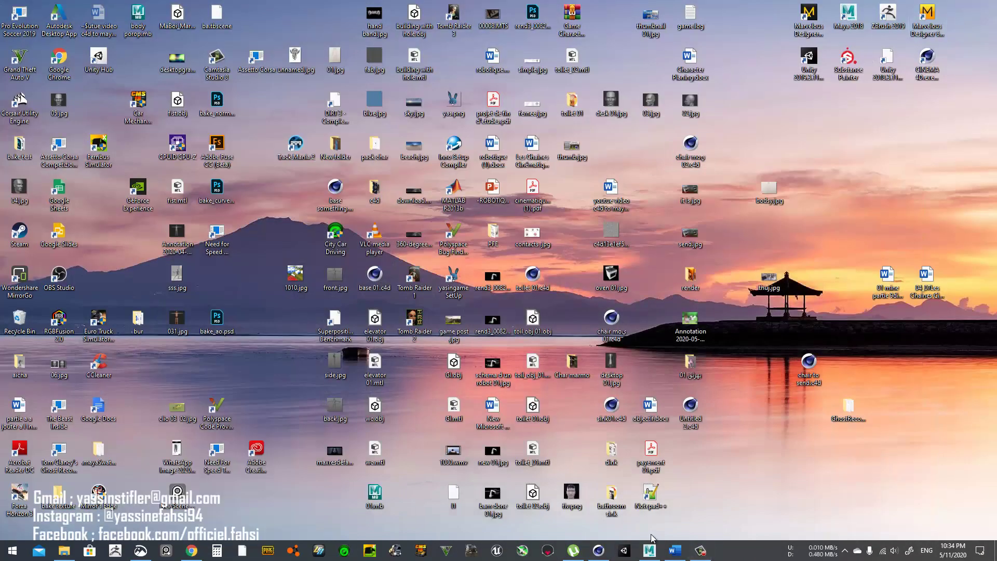
click(599, 551)
click(645, 553)
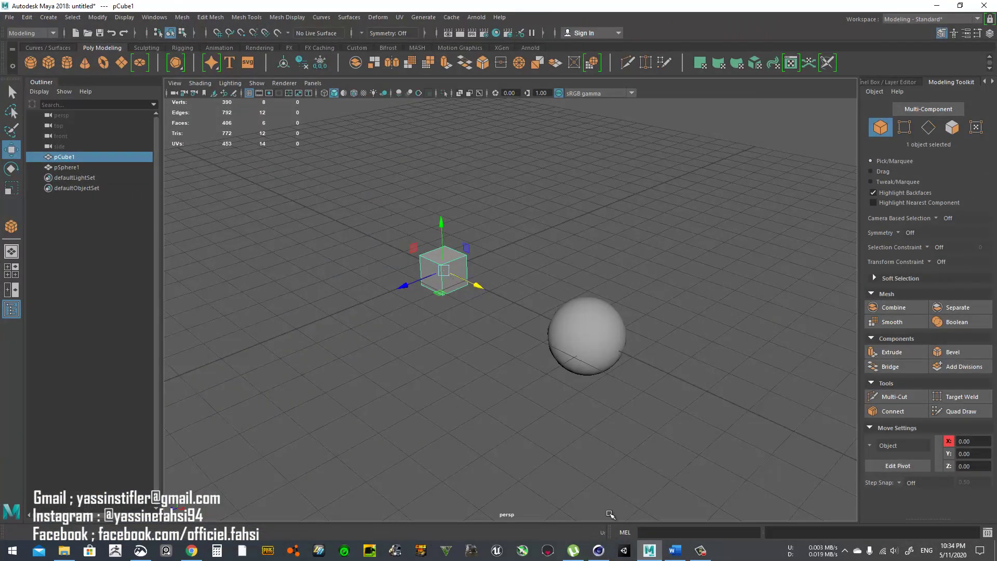
- Switch to Cinema 4D, select a vertical edge of the cube in Edges mode, try moving it outward and undo the move
click(599, 550)
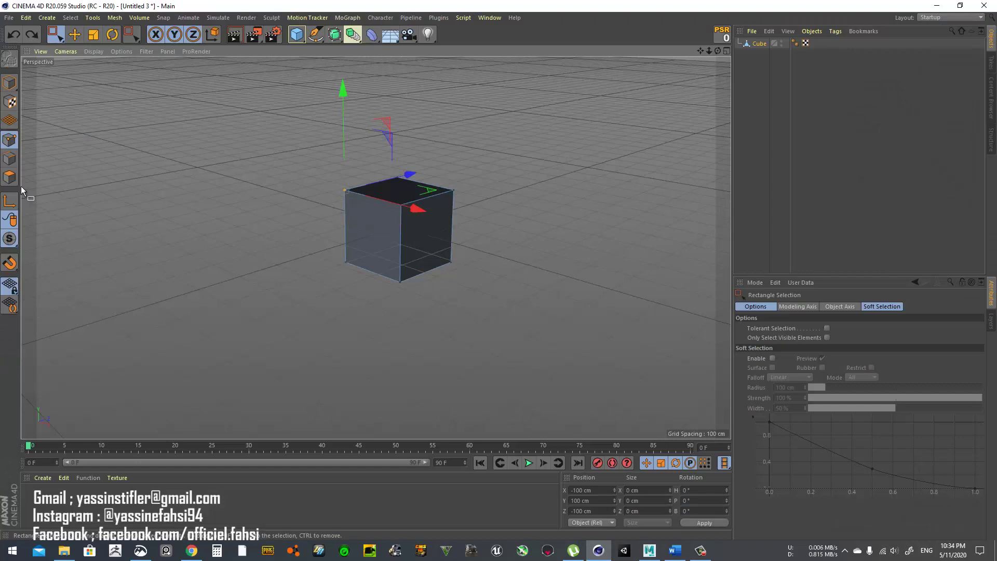
click(10, 158)
drag(325, 173, 363, 258)
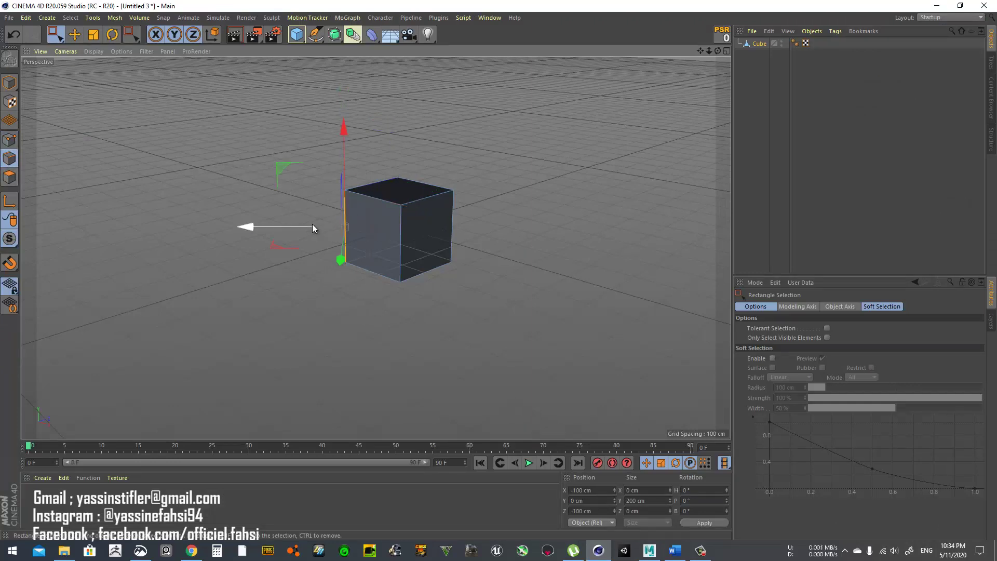
drag(313, 224, 189, 224)
key(ctrl+z)
- In Polygons mode, try moving a side face of the cube to X about 342 cm, undo the move and deselect
click(9, 178)
alt+drag(318, 250, 375, 215)
drag(439, 164, 355, 373)
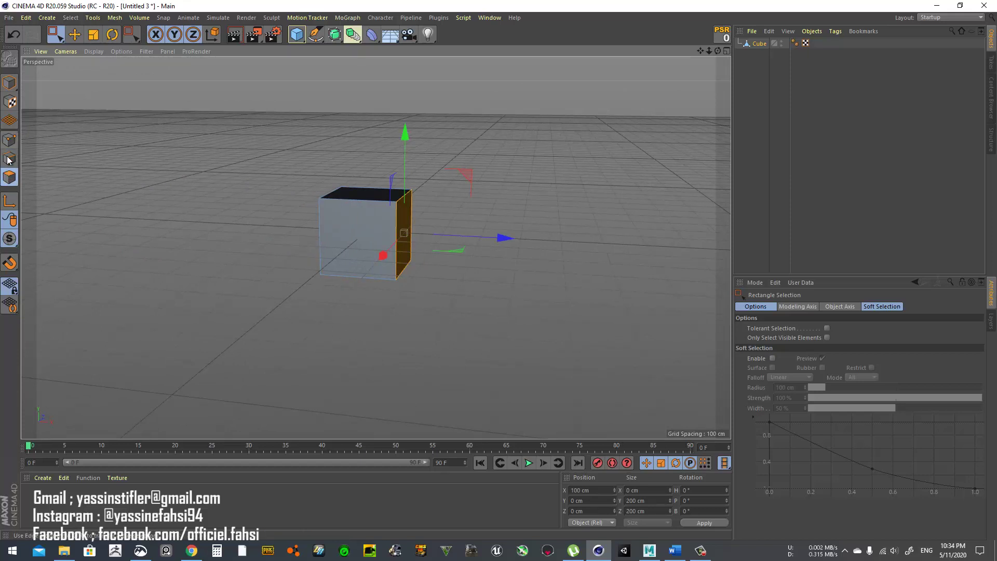
drag(501, 239, 597, 239)
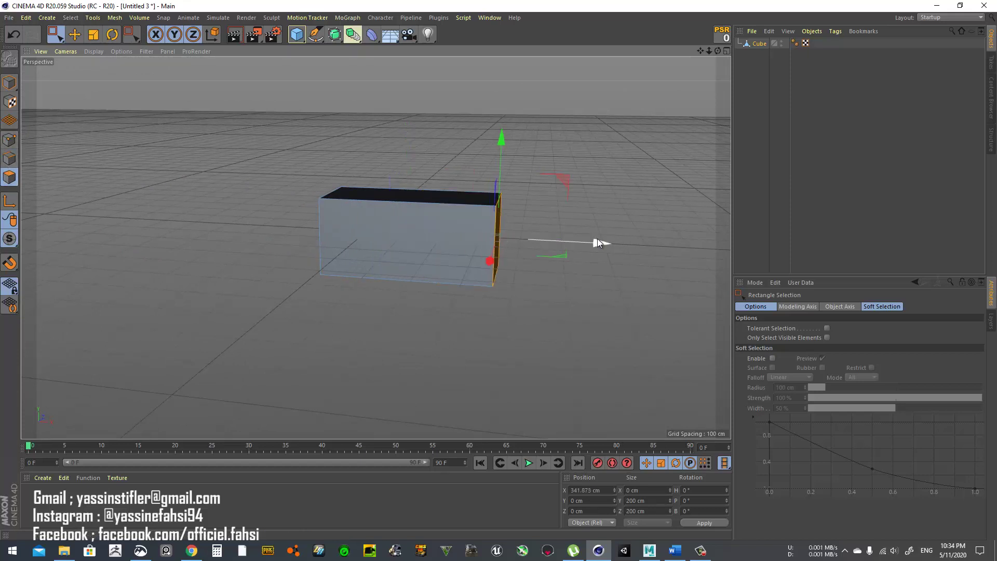
key(ctrl+z)
click(534, 231)
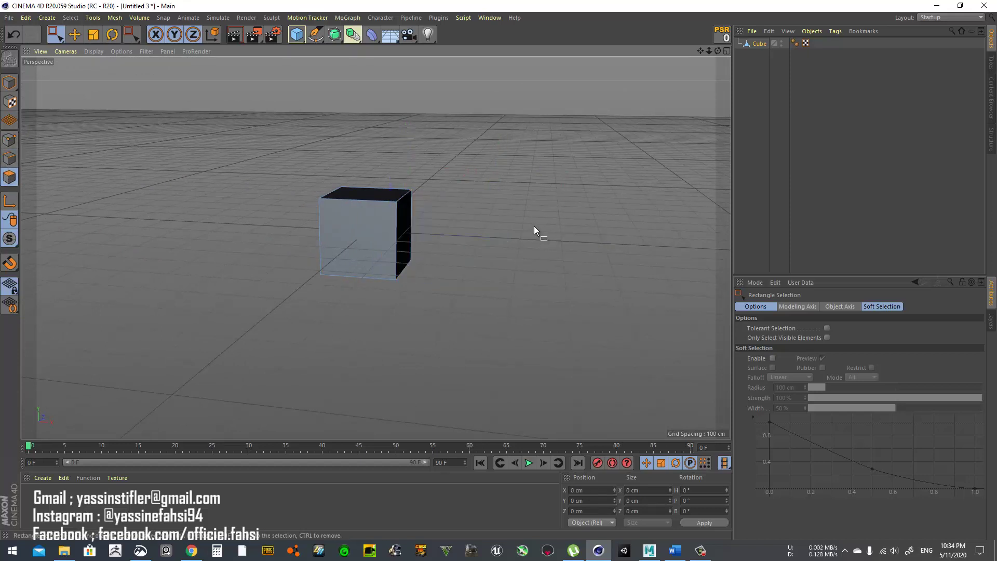
- Switch to Maya, enter Vertex mode on the cube and move an upper corner vertex to Z about 1.52
click(937, 6)
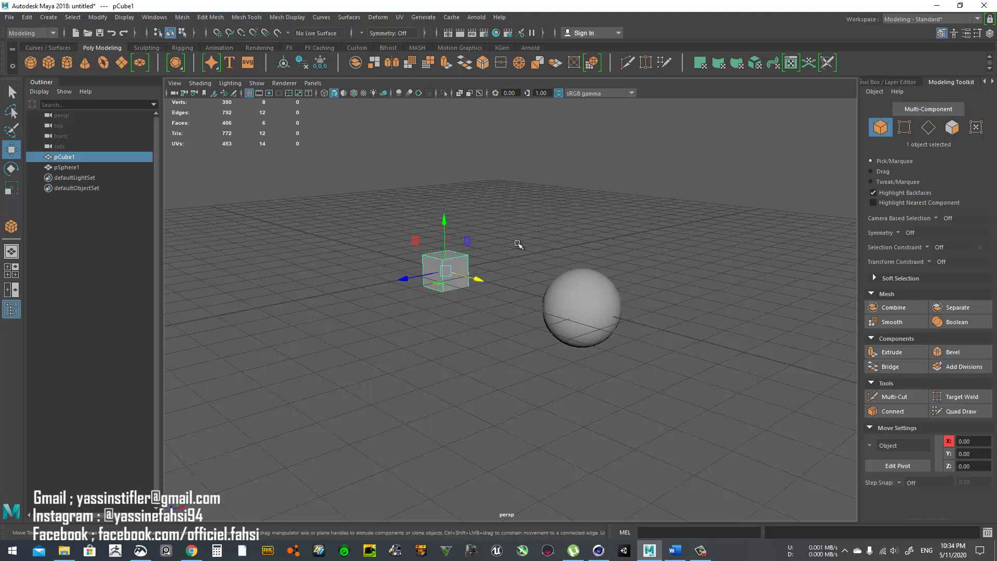
alt+middle_drag(554, 236, 583, 256)
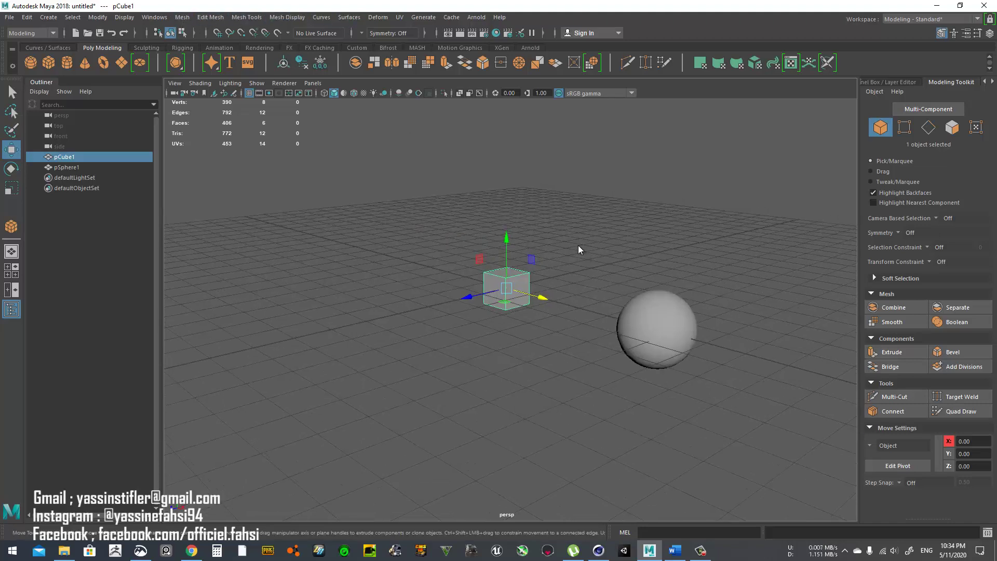
right_click(579, 245)
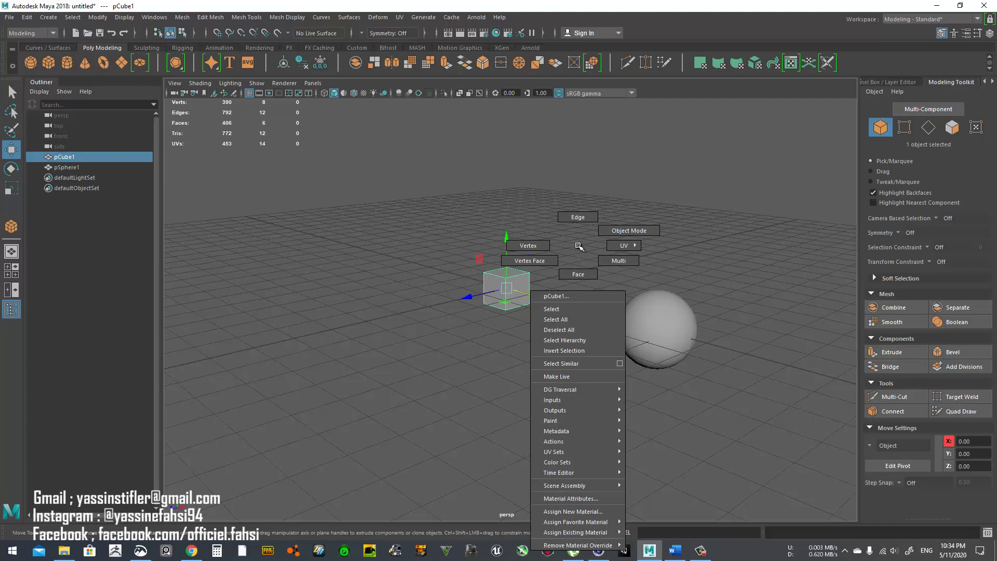
click(540, 250)
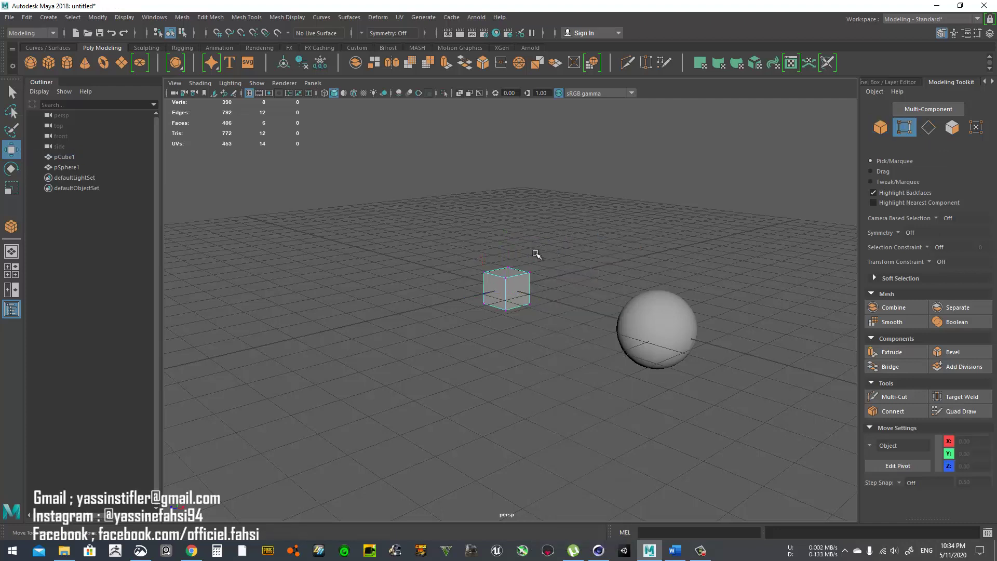
right_click(583, 232)
click(529, 232)
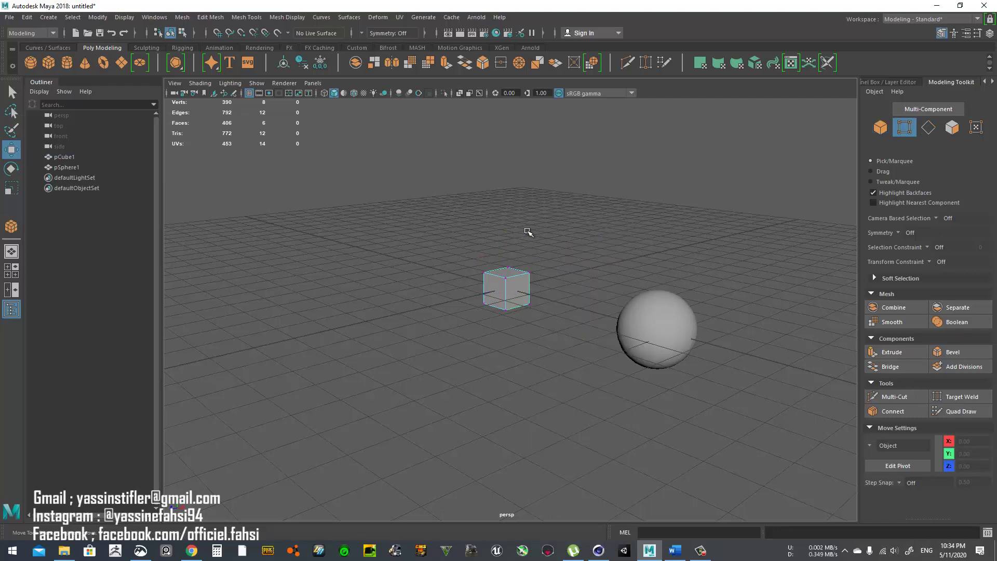
click(486, 272)
drag(442, 282, 435, 292)
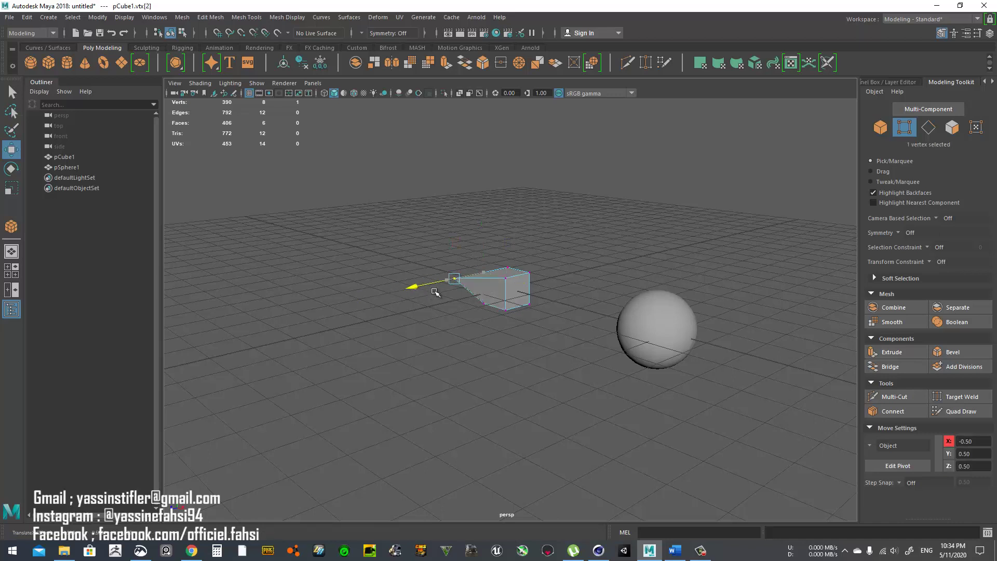
- In Face mode, pull the cube's side face along X toward the sphere and return to Object Mode
right_click(575, 248)
click(574, 273)
click(524, 291)
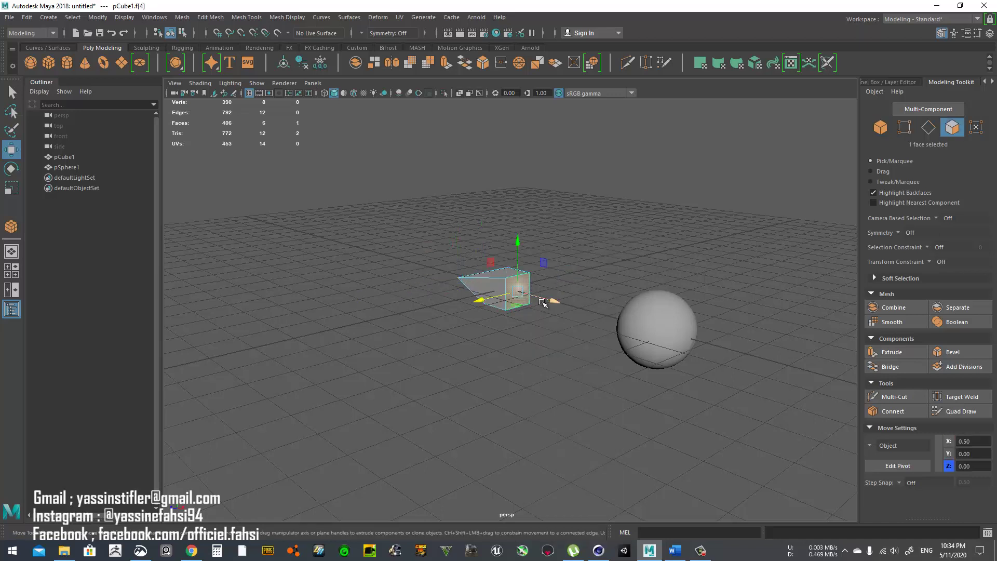
drag(535, 290, 616, 318)
right_click(554, 221)
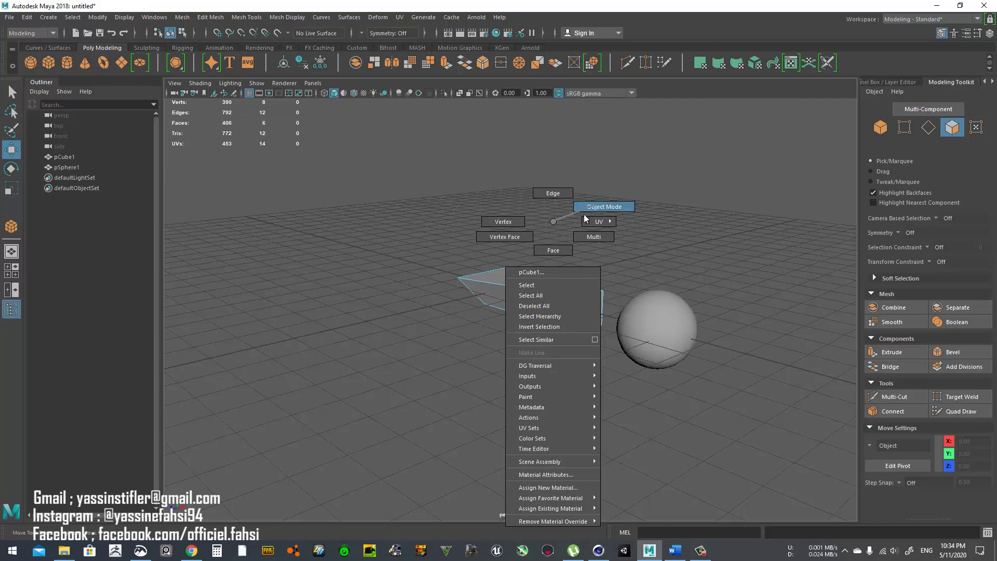
click(601, 207)
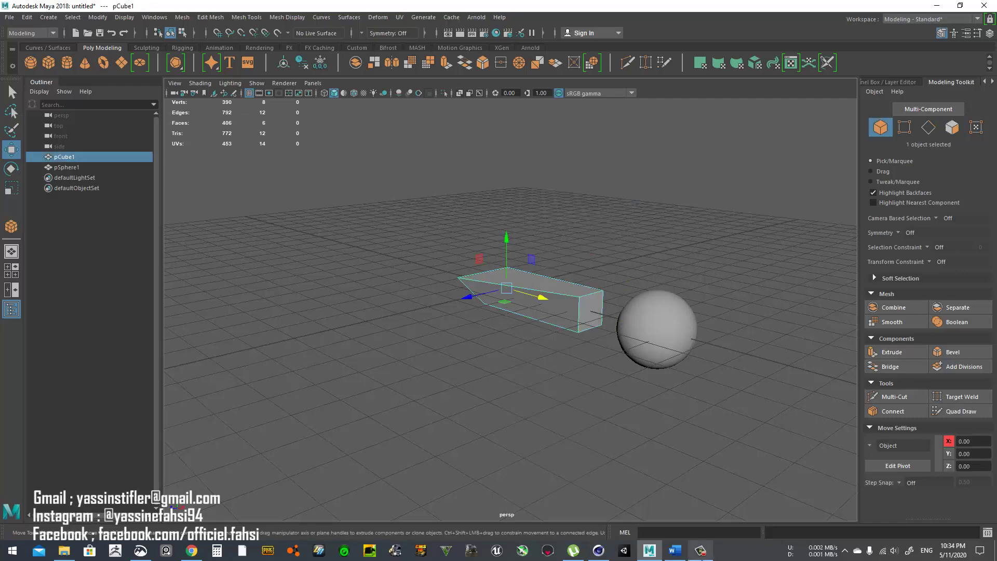
- Switch to Cinema 4D, set the cube back to Model mode and return to Maya
click(599, 550)
click(10, 83)
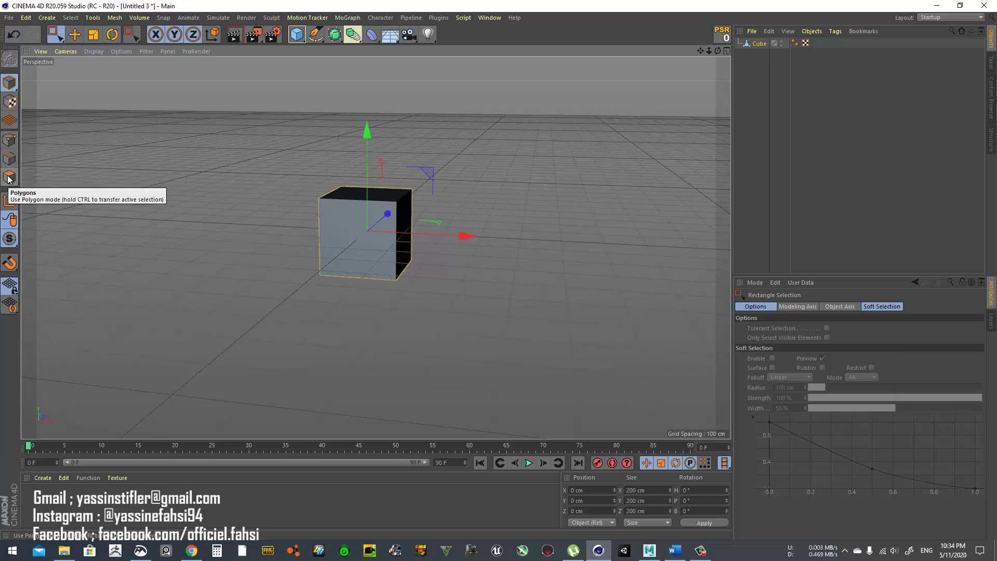
click(938, 6)
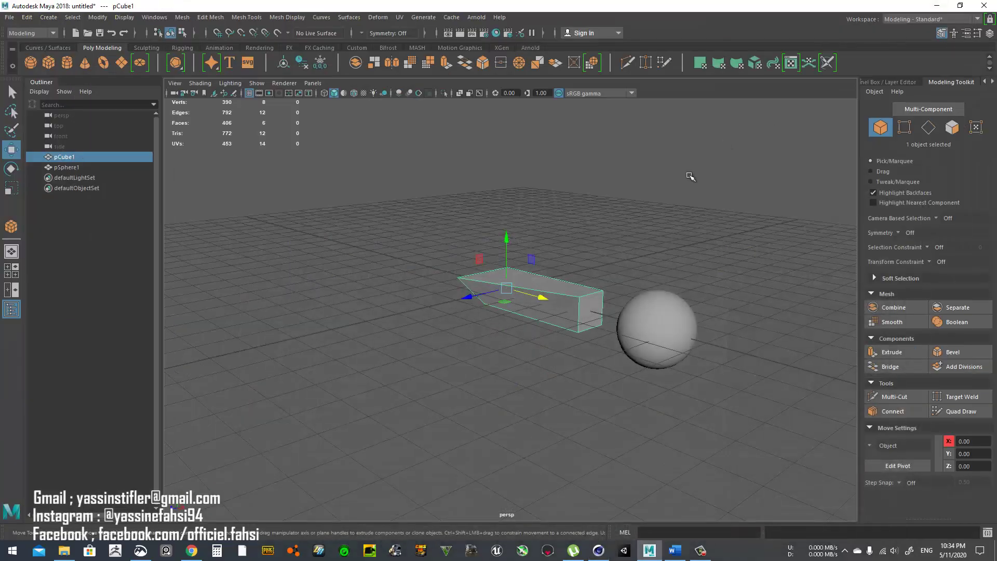
- Switch the deformed cube to Face mode and back to Object Mode
right_drag(595, 255, 544, 246)
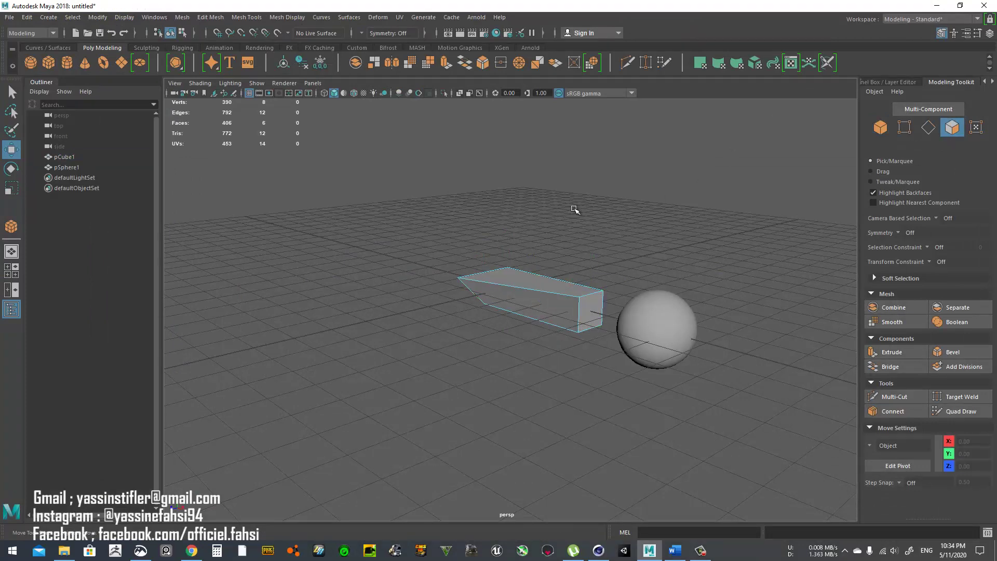
drag(617, 238, 460, 303)
right_drag(577, 213, 621, 199)
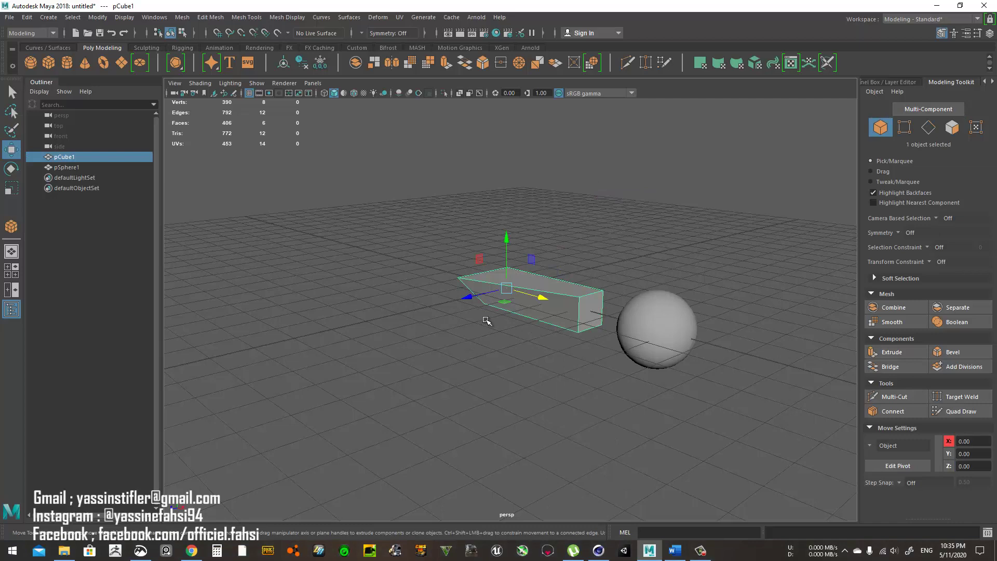
- Delete the deformed cube, create a new polygon cube at the origin and deselect it
key(Delete)
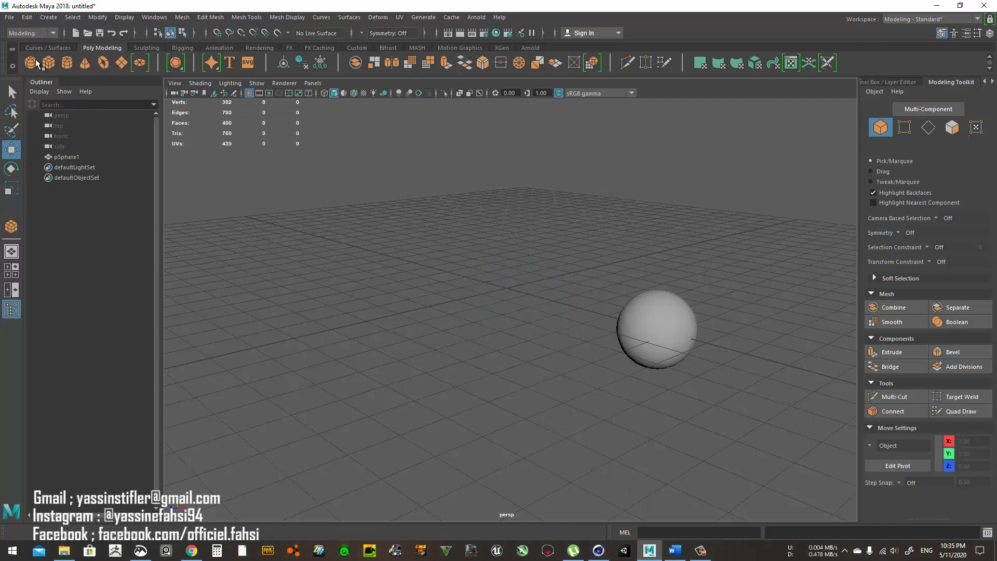
key(ctrl+z)
scroll(574, 297, up, 3)
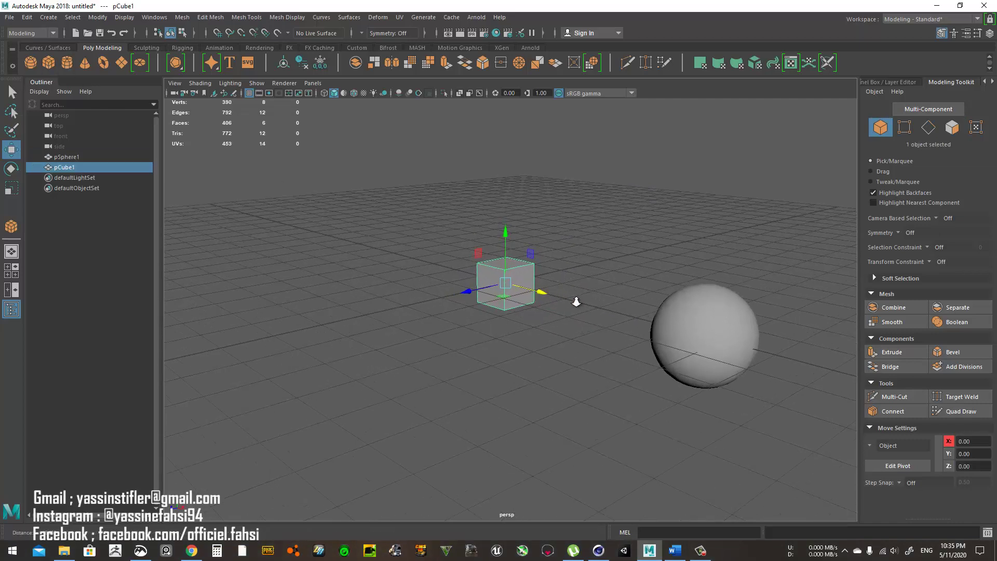
click(566, 253)
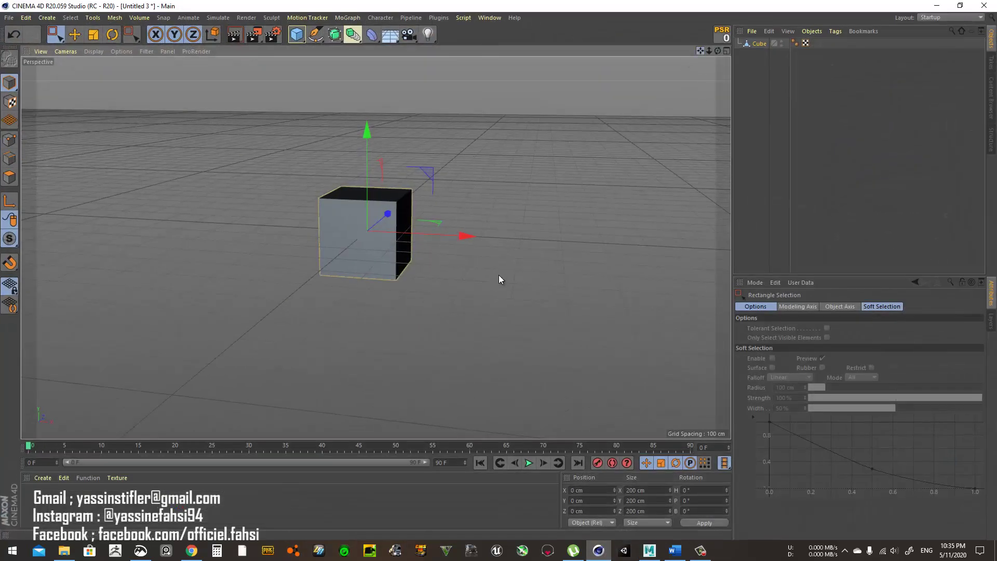
- Switch to Cinema 4D and view the cube from different angles and distances by panning, zooming and orbiting
alt+middle_drag(499, 275, 590, 297)
drag(711, 50, 514, 262)
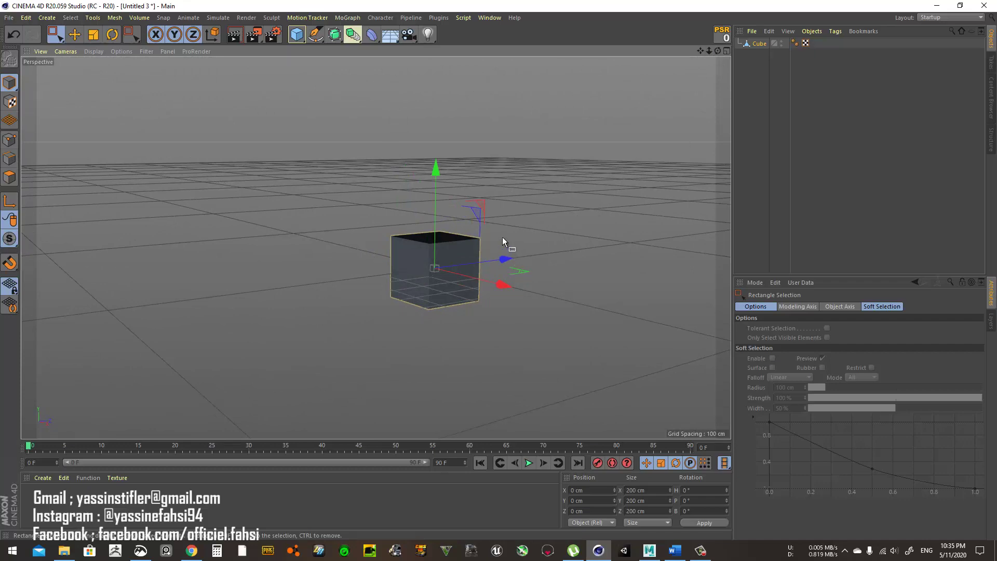
mouse_move(503, 238)
alt+mouse_down()
mouse_move(523, 272)
mouse_move(526, 248)
mouse_move(576, 257)
mouse_move(523, 266)
mouse_move(518, 257)
mouse_move(528, 270)
mouse_move(547, 251)
mouse_move(583, 263)
mouse_move(556, 256)
mouse_move(551, 235)
mouse_move(585, 237)
mouse_move(495, 256)
mouse_move(511, 247)
alt+mouse_up()
middle_click(512, 246)
middle_click(370, 200)
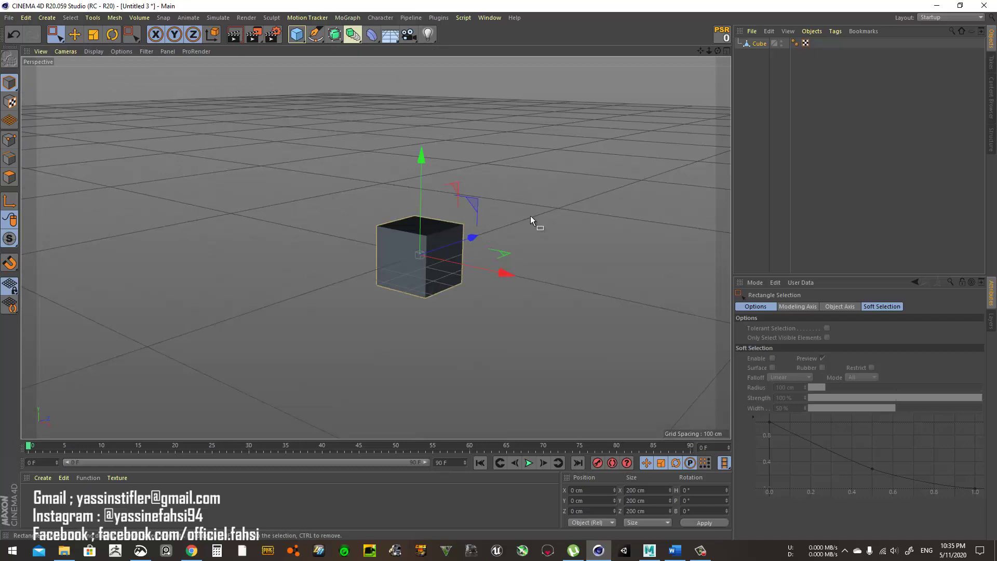
alt+drag(530, 214, 535, 268)
scroll(534, 268, up, 4)
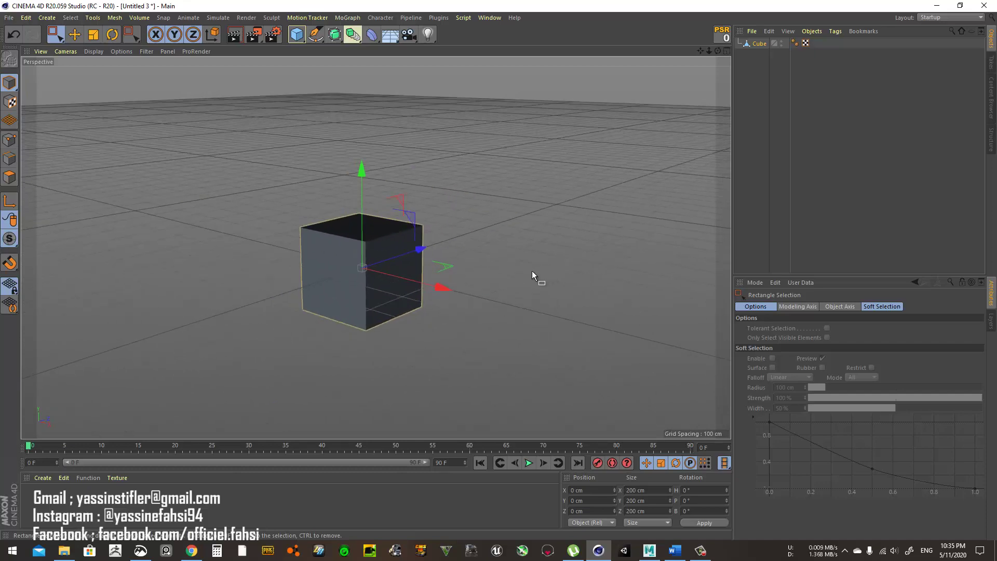
alt+drag(532, 275, 327, 260)
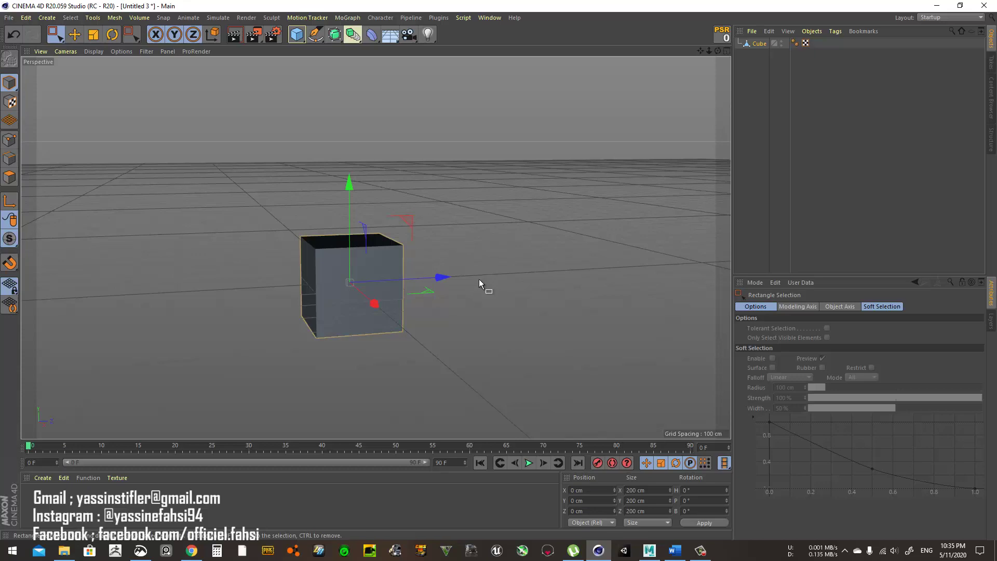
alt+middle_drag(478, 284, 510, 269)
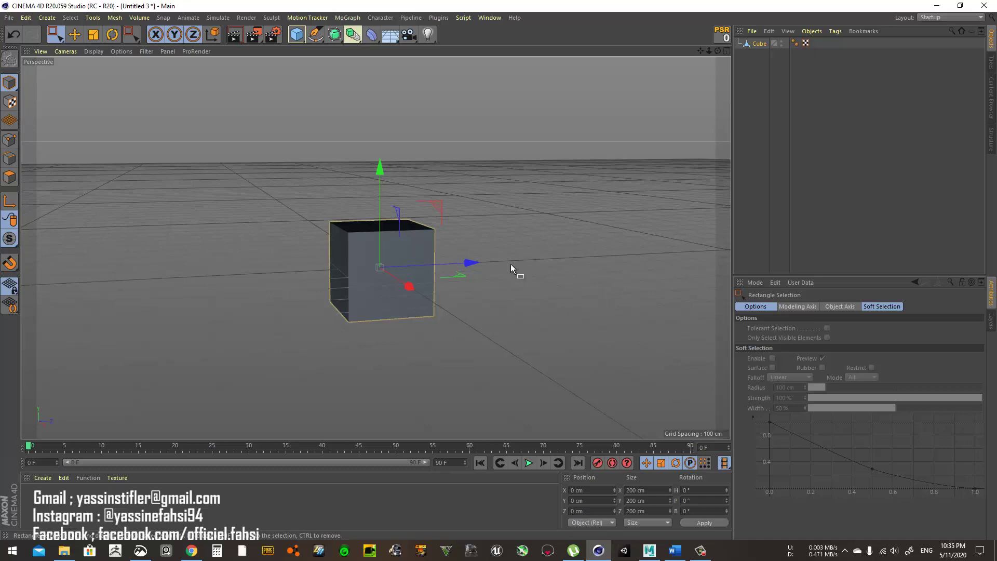
mouse_move(507, 264)
alt+right_down()
mouse_move(582, 294)
mouse_move(528, 287)
alt+right_up()
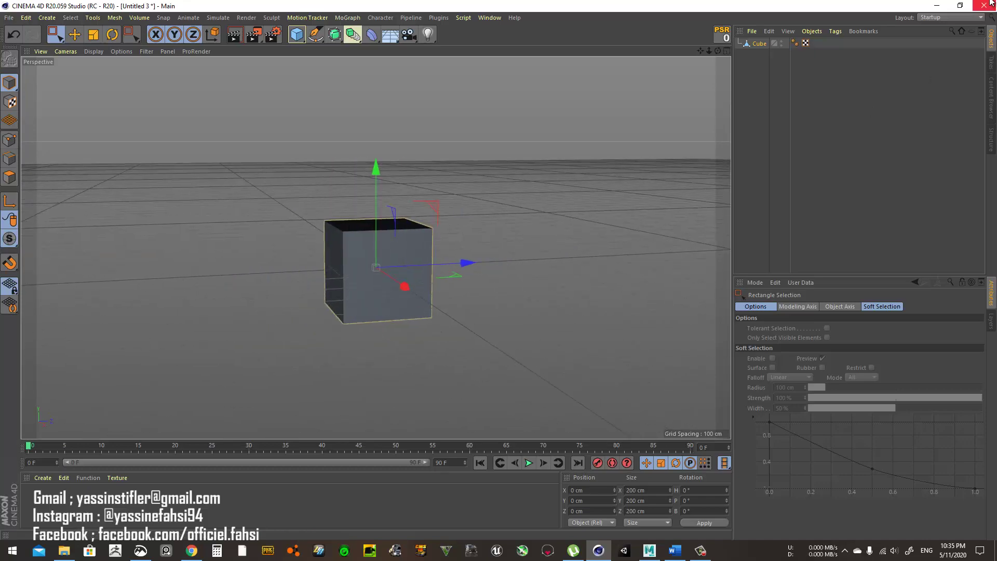
- Switch to Maya and select the polygon cube
click(937, 6)
click(507, 299)
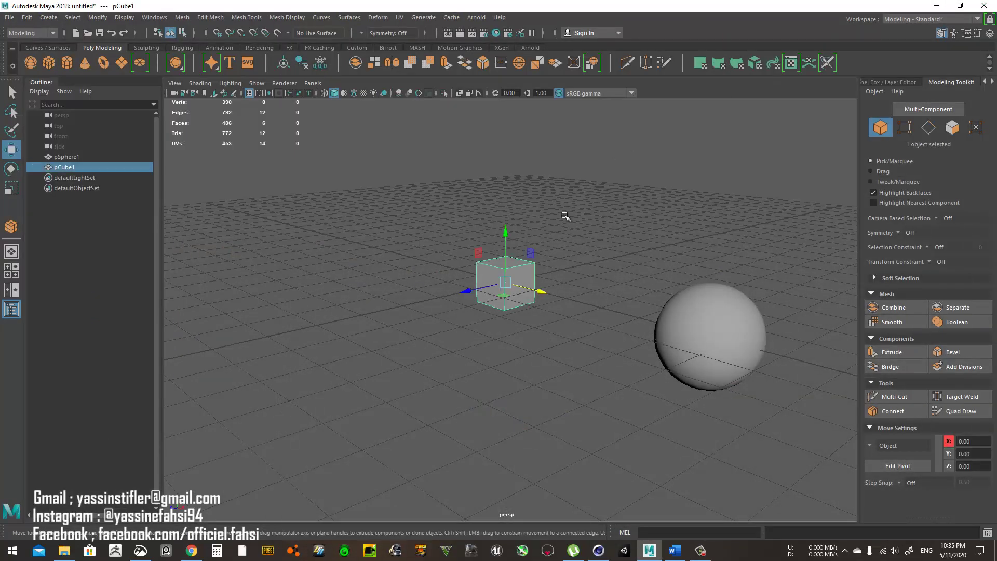
- Deselect the cube and view the Maya scene from different angles and distances by orbiting, panning and zooming
click(565, 217)
alt+drag(499, 302, 574, 304)
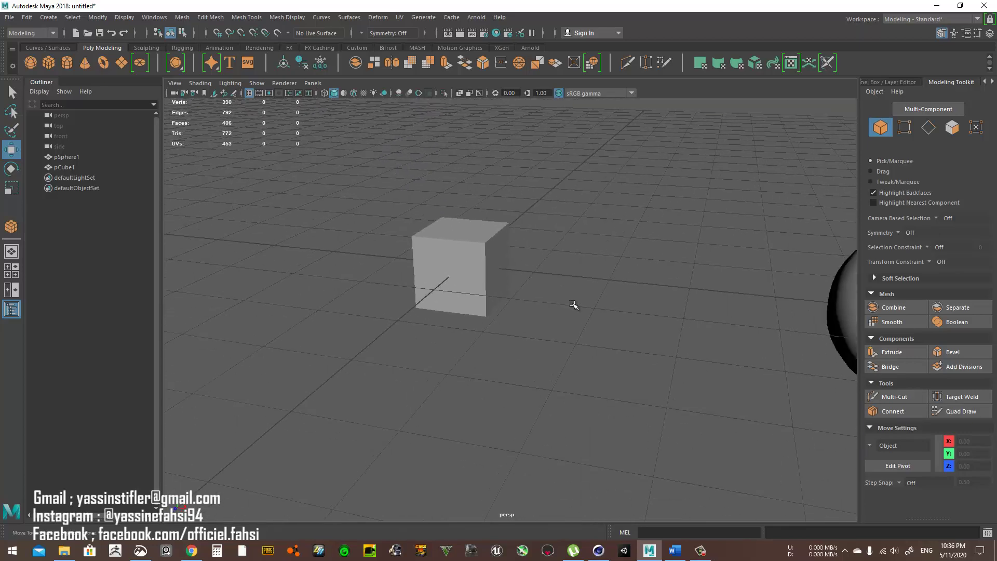
alt+middle_drag(559, 329, 515, 328)
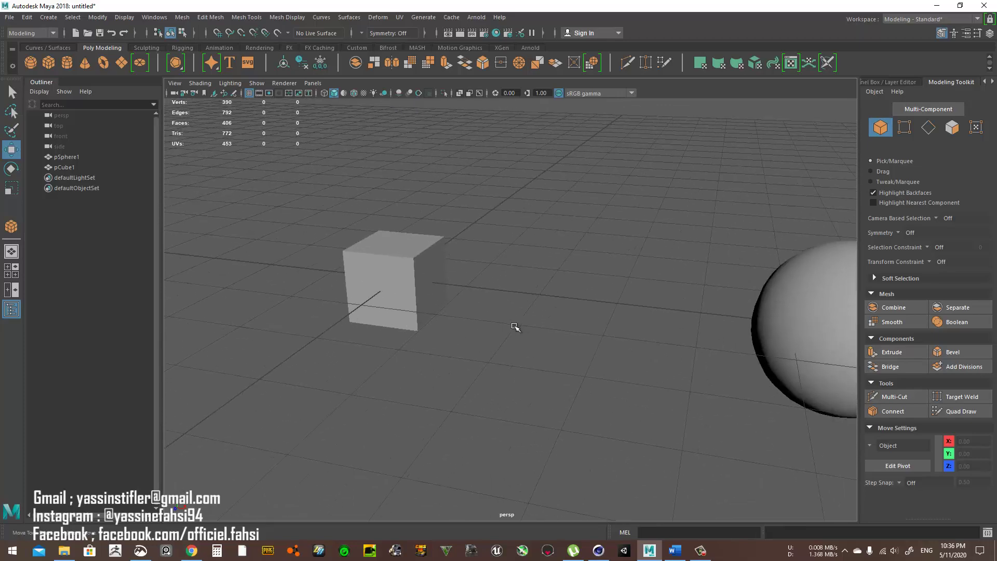
alt+right_drag(542, 327, 550, 305)
alt+drag(550, 305, 595, 342)
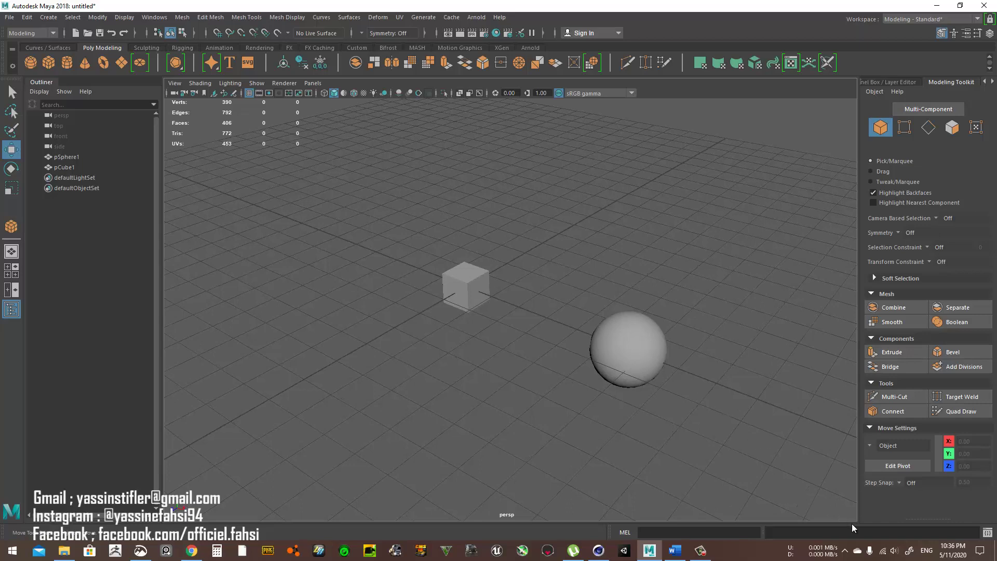
click(700, 550)
click(823, 486)
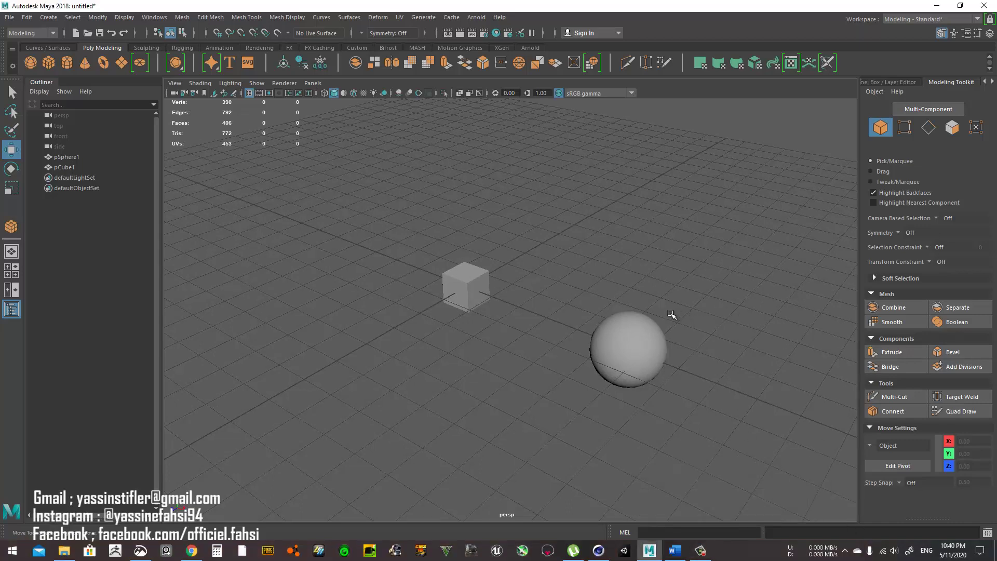
- Delete the polygon sphere from the Maya scene, keeping only the cube
alt+drag(569, 313, 592, 316)
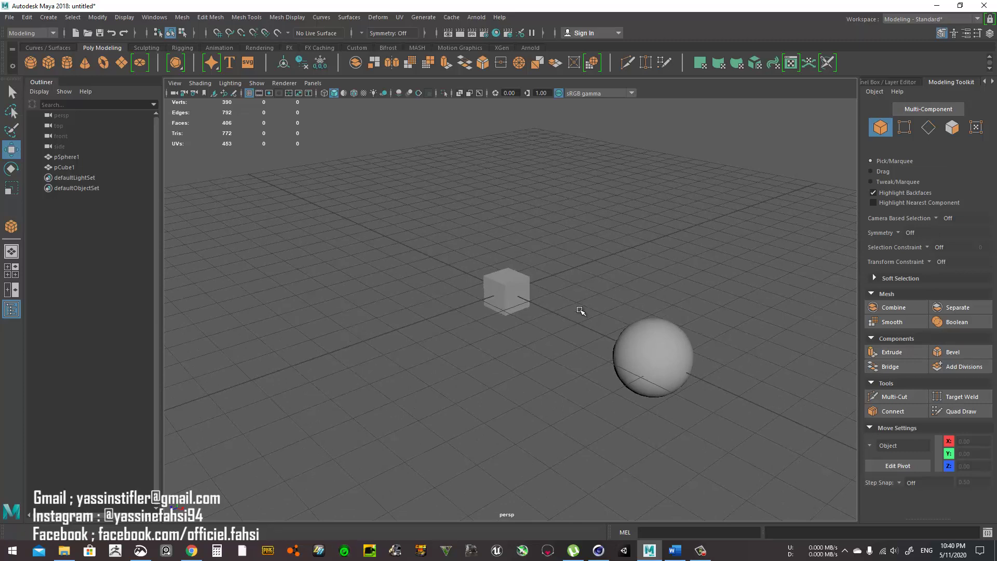
alt+drag(579, 309, 648, 328)
click(647, 325)
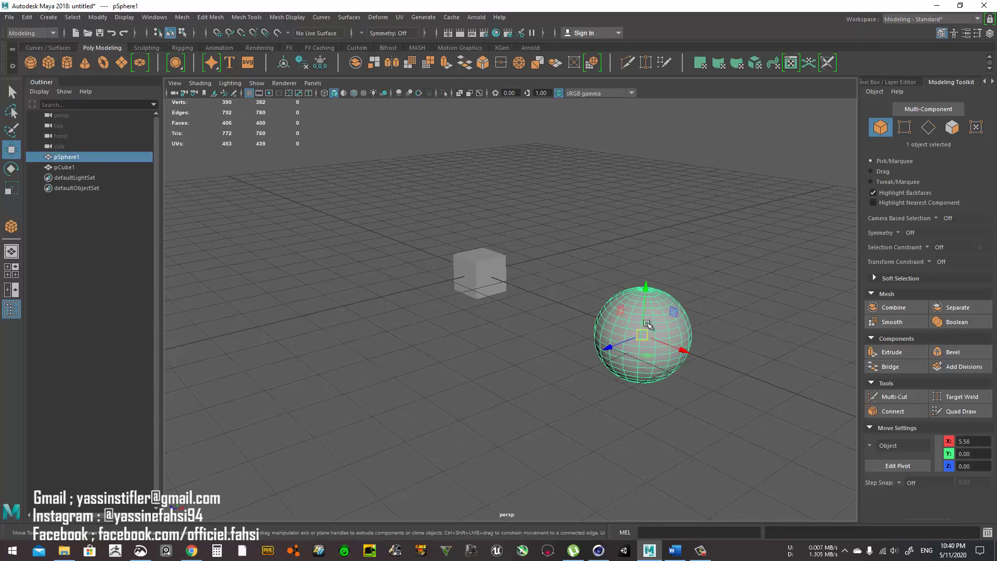
key(Delete)
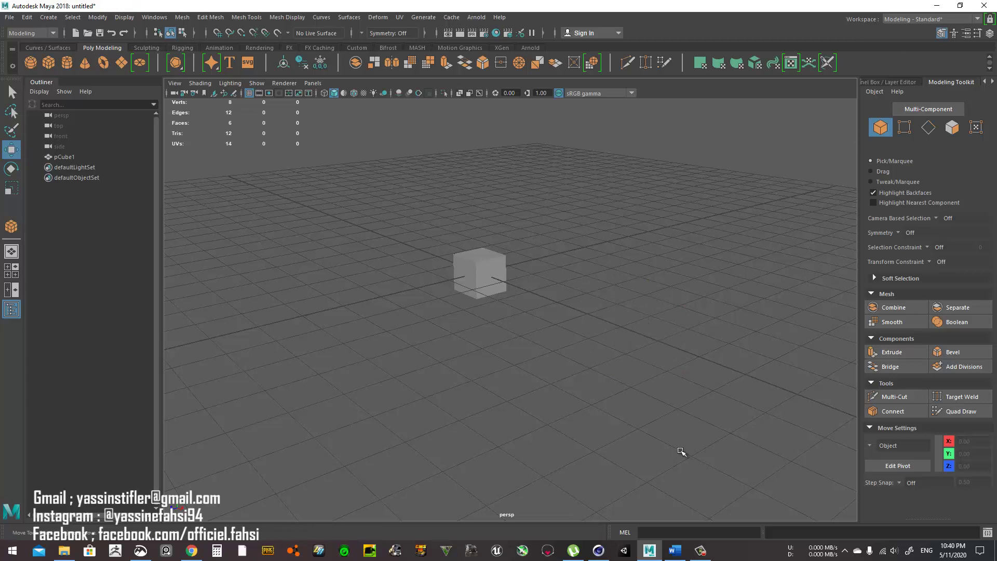
- Switch to Cinema 4D, select the Cube object, enter Points mode and clear the point selection
click(599, 550)
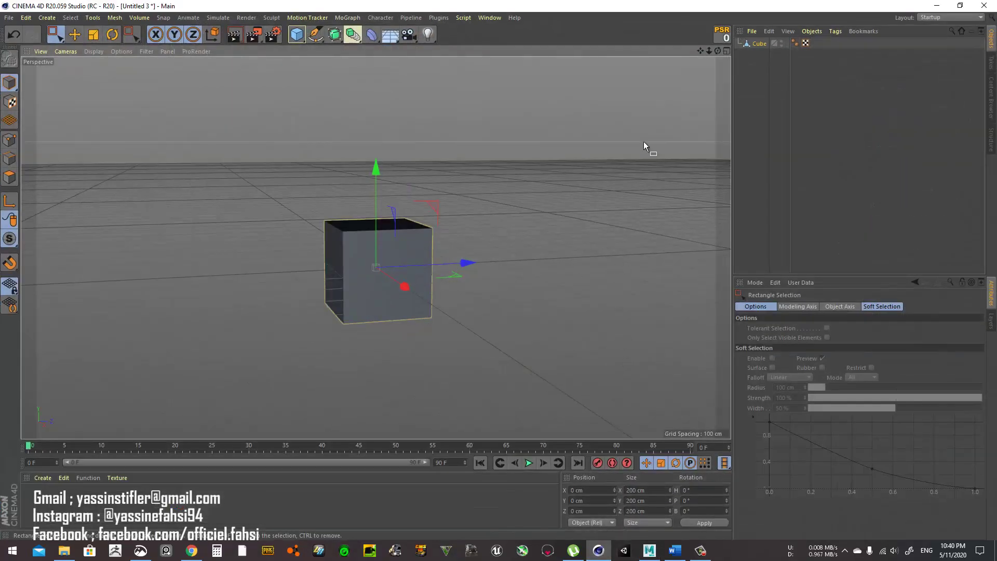
click(754, 44)
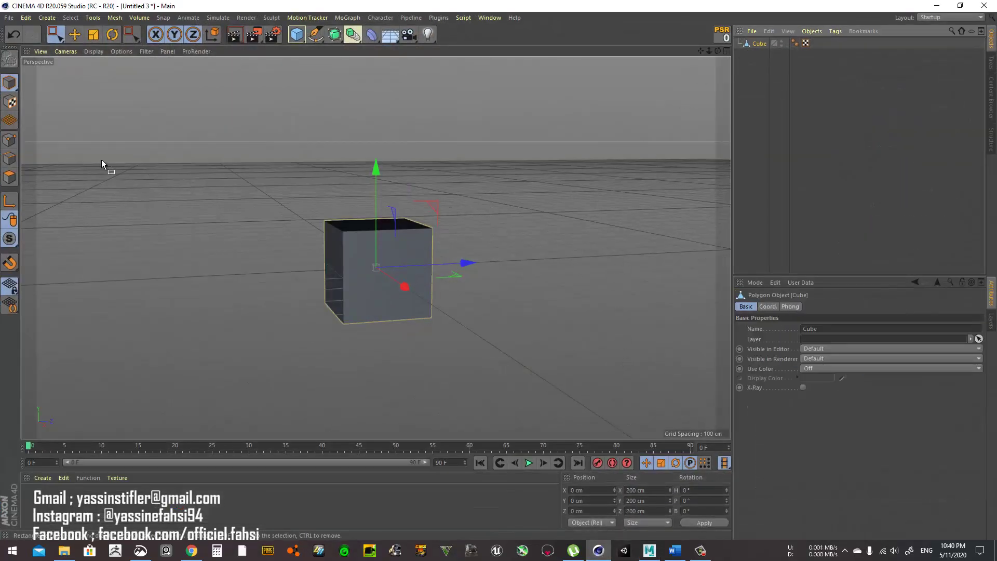
click(9, 139)
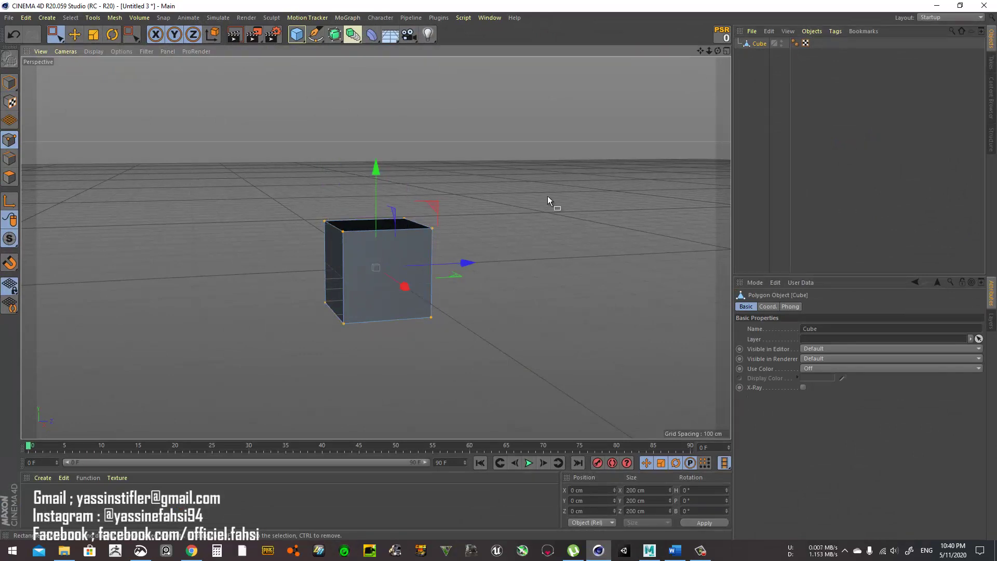
click(542, 231)
- Show the modeling commands available for the cube in Points mode and activate the Slide tool
right_click(541, 213)
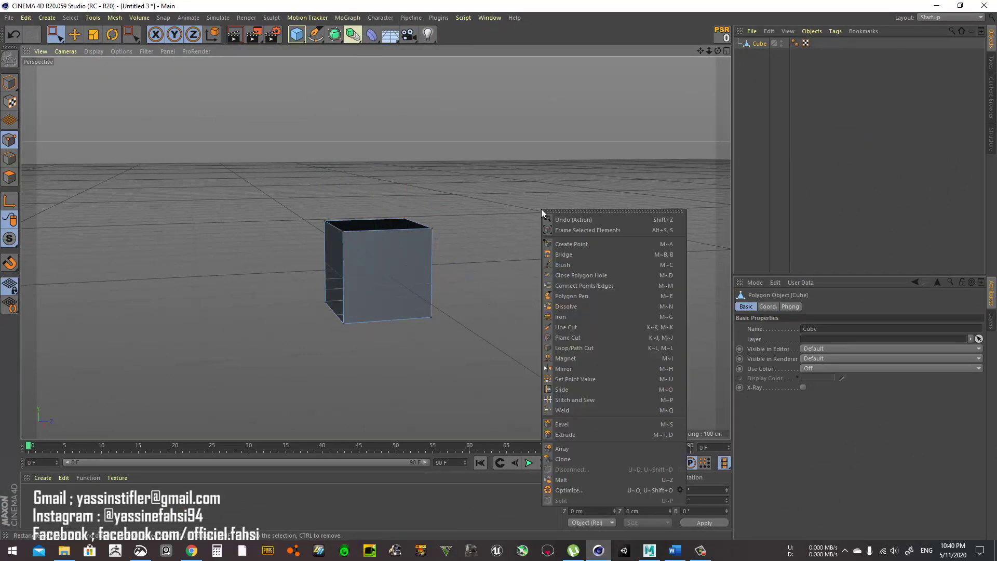
click(528, 208)
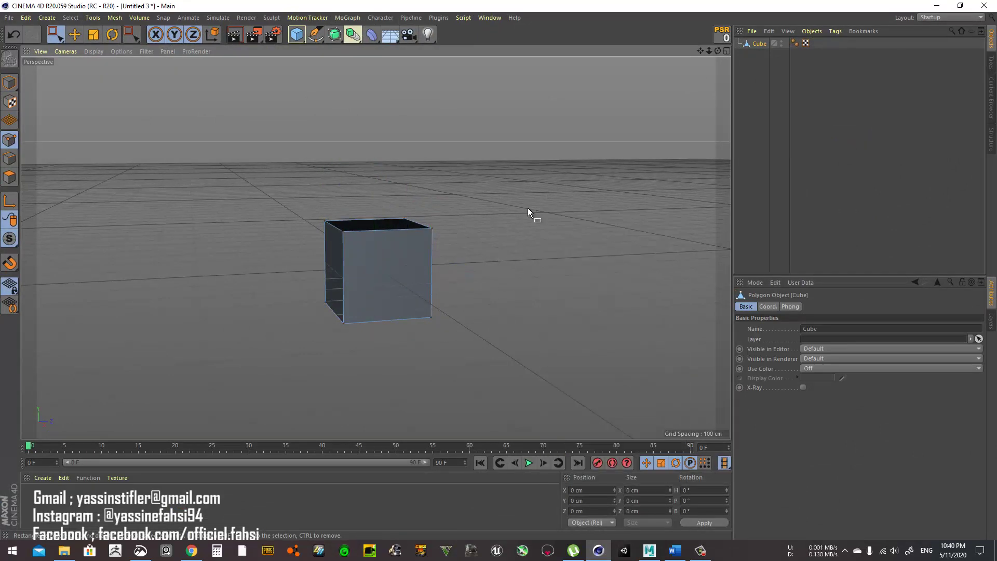
right_click(528, 213)
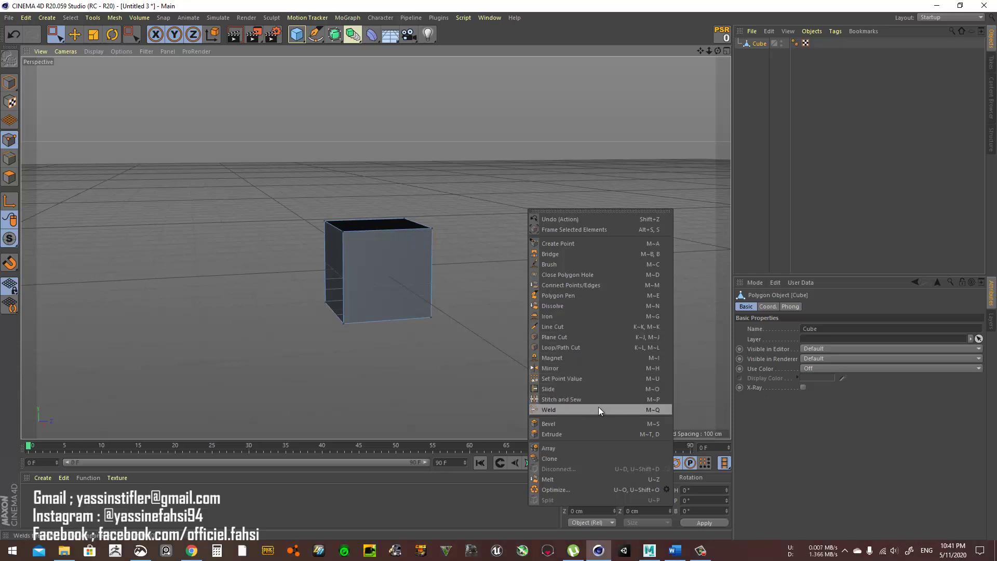
click(588, 390)
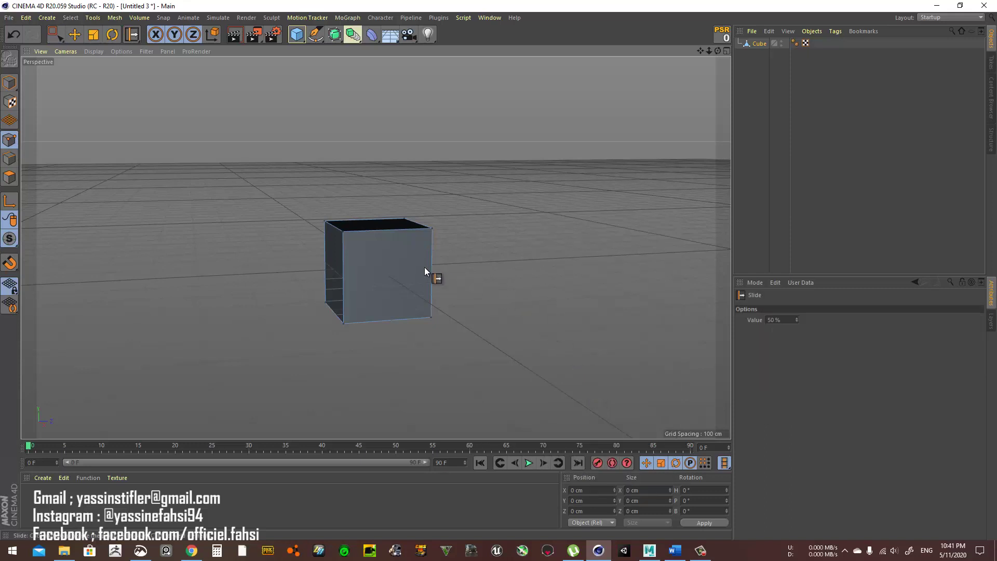
alt+drag(419, 268, 439, 272)
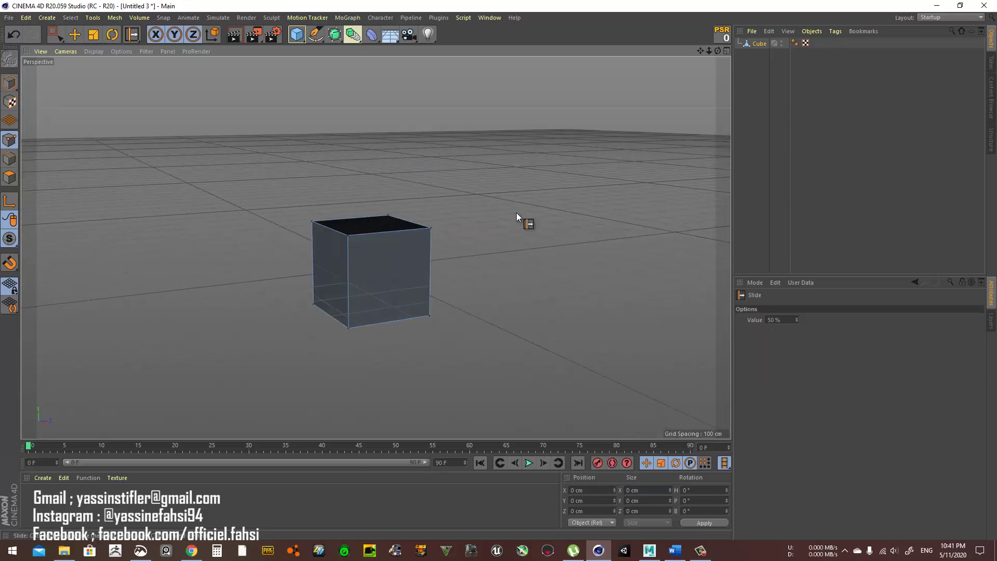
right_click(532, 214)
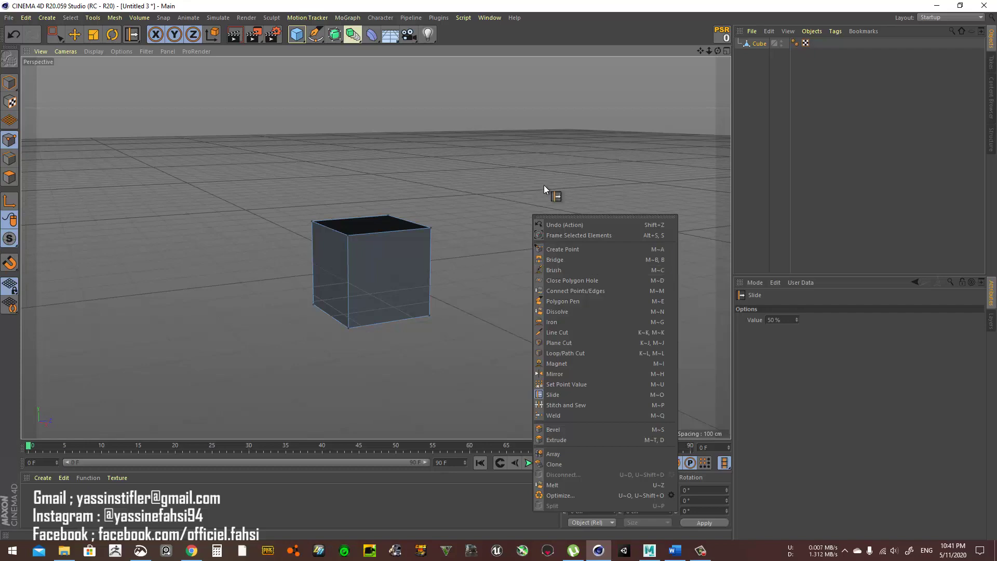
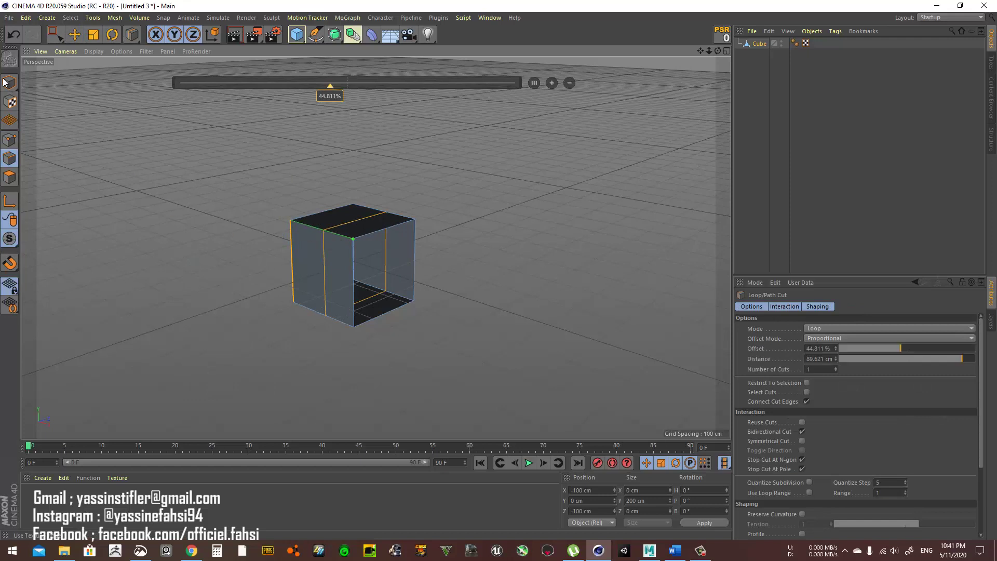
- Select the new edge loop running around the open cube and dissolve it
click(74, 35)
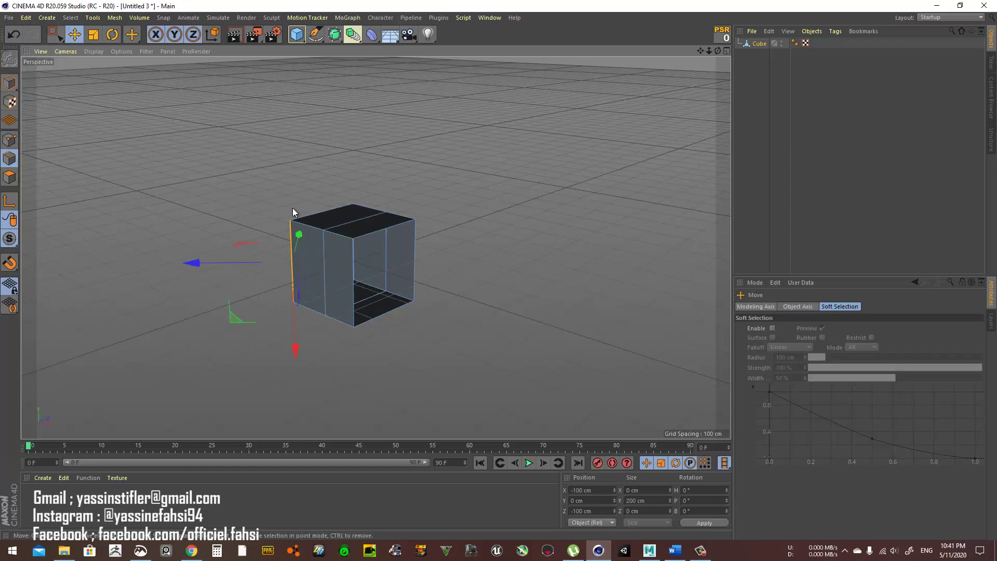
double_click(343, 226)
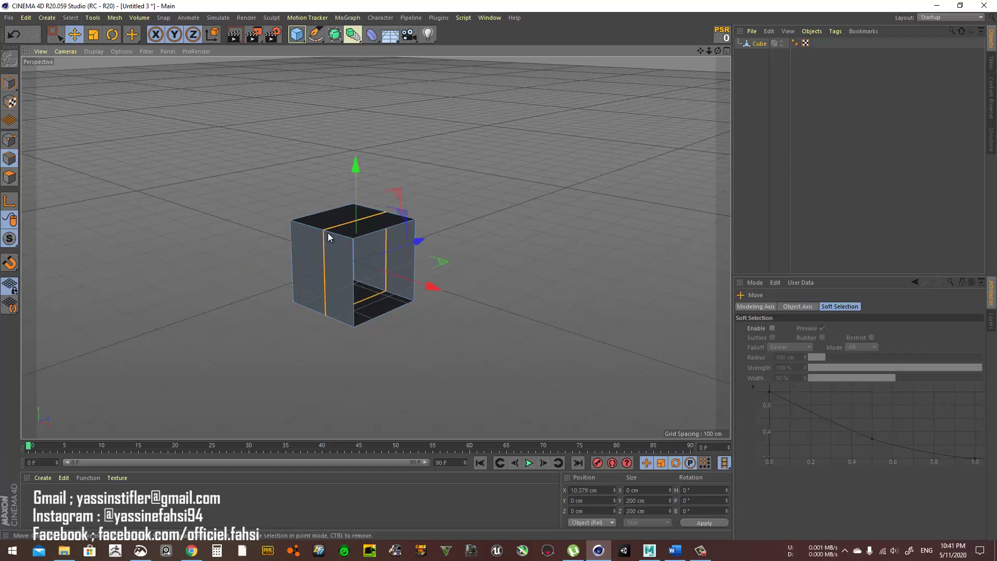
right_click(478, 224)
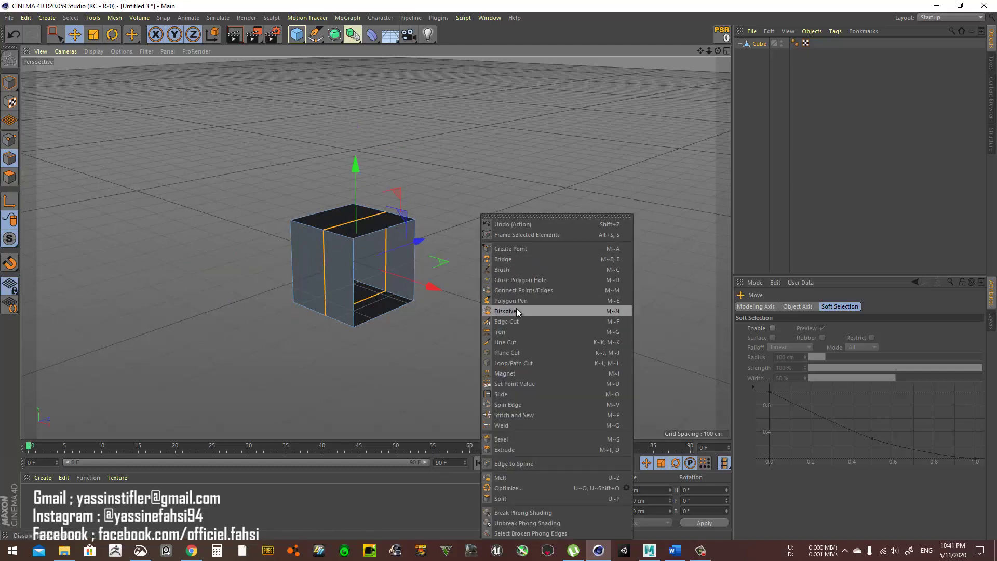
click(516, 310)
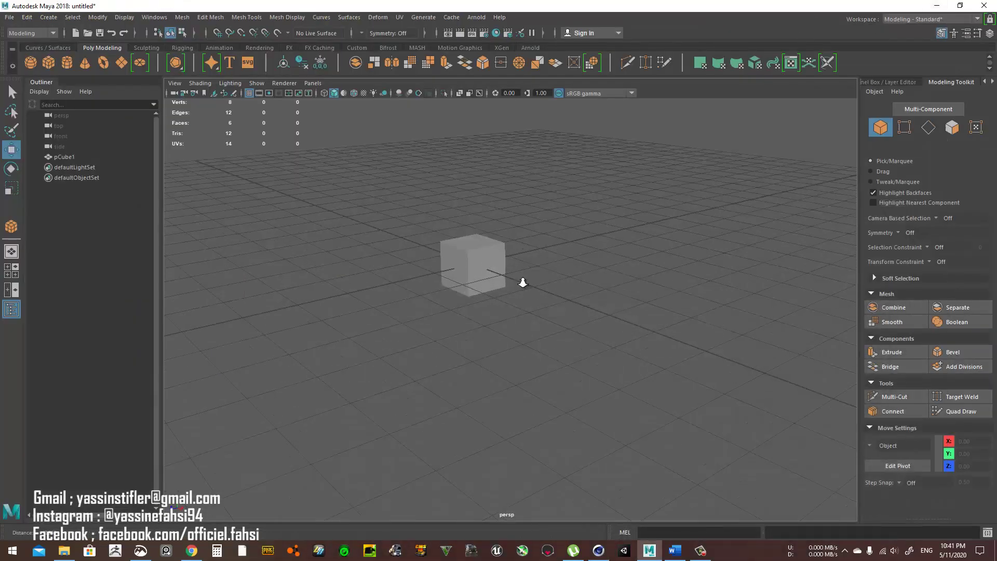
- Switch to Maya, select the cube and cut an edge loop around it with the Multi-Cut tool
alt+right_drag(523, 282, 618, 290)
alt+middle_drag(482, 210, 530, 247)
click(486, 226)
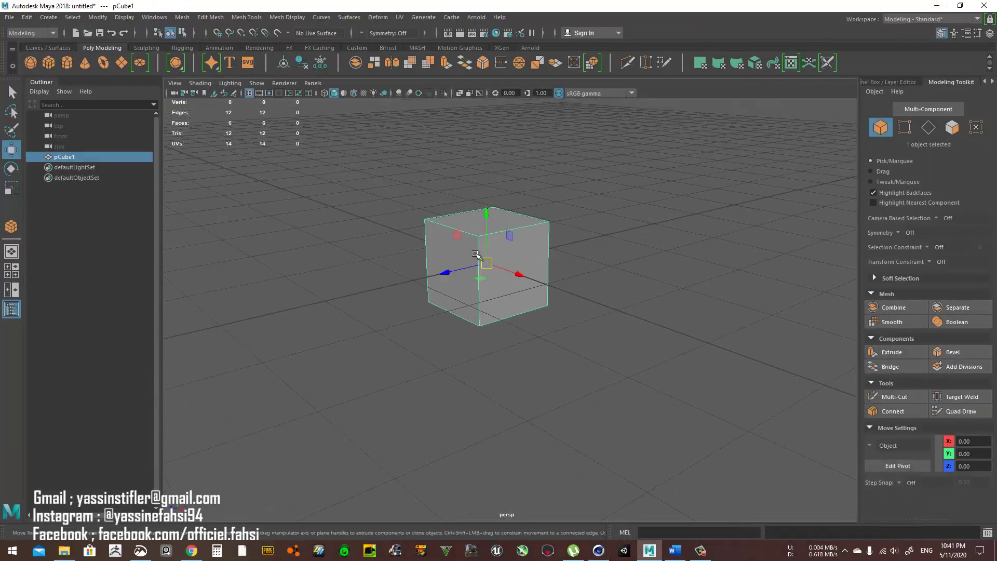
click(640, 62)
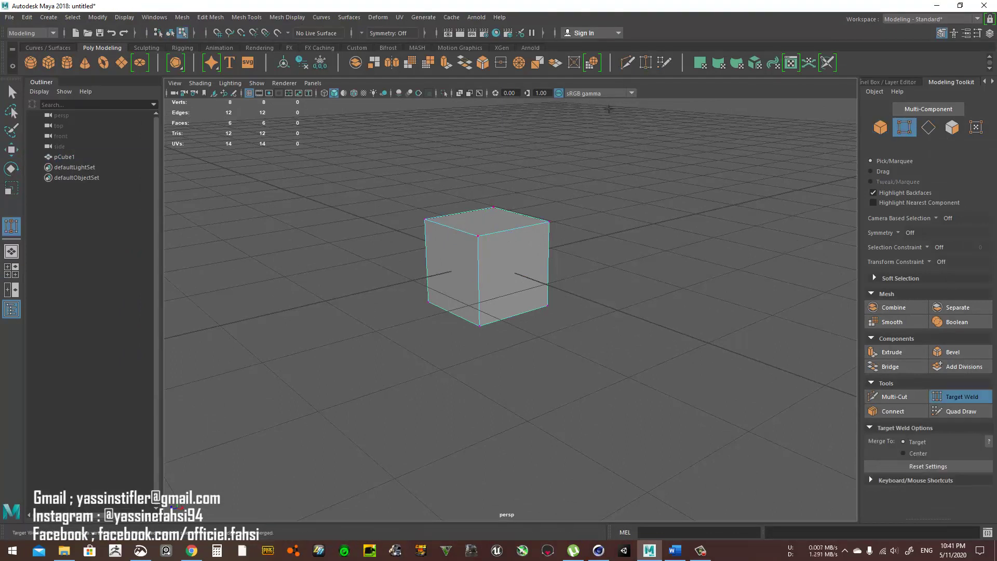
click(627, 62)
ctrl+click(457, 229)
key(w)
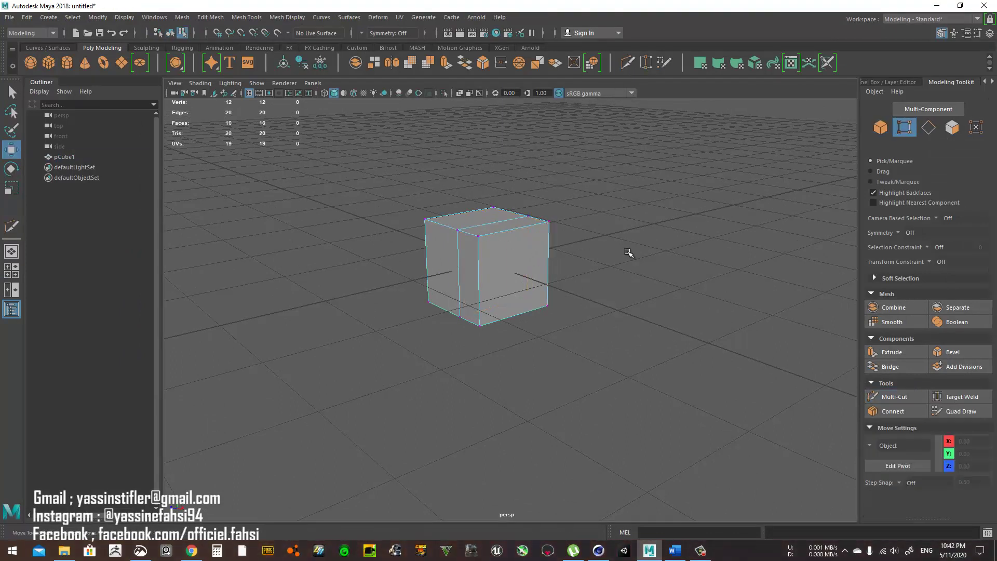
- Enter Face mode and delete the large uncut side face next to the new edge loop
alt+drag(628, 253, 526, 237)
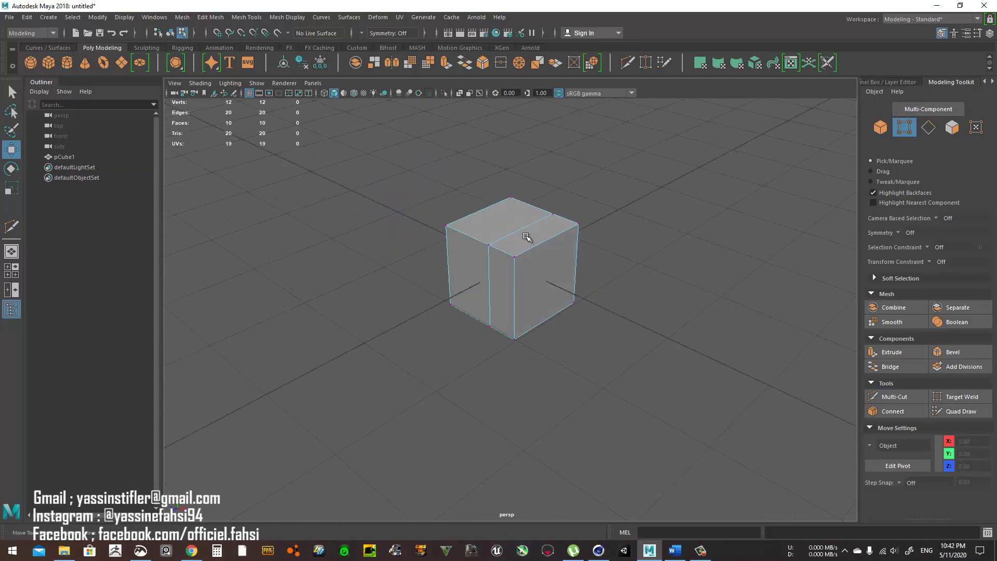
right_drag(612, 218, 616, 242)
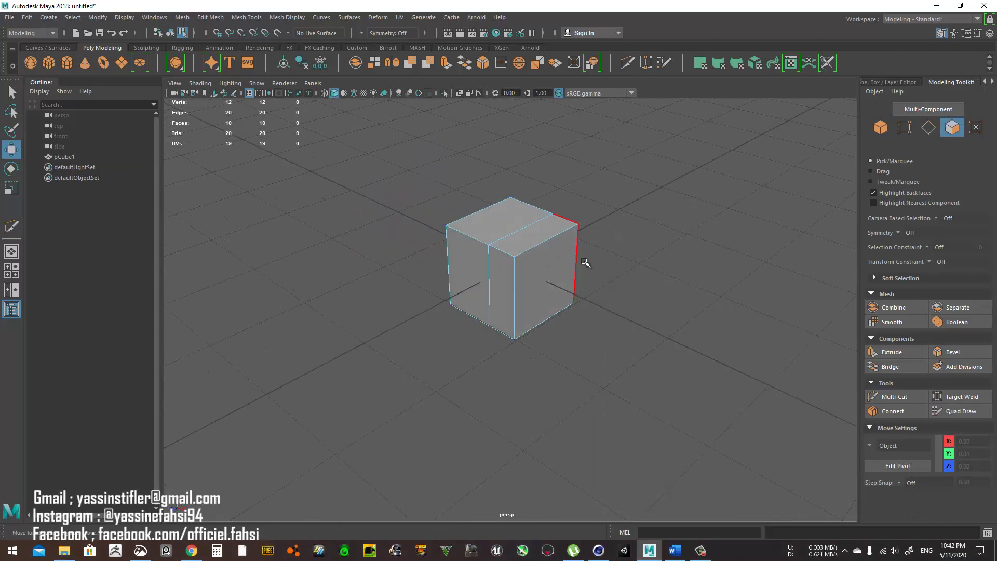
click(572, 263)
key(Delete)
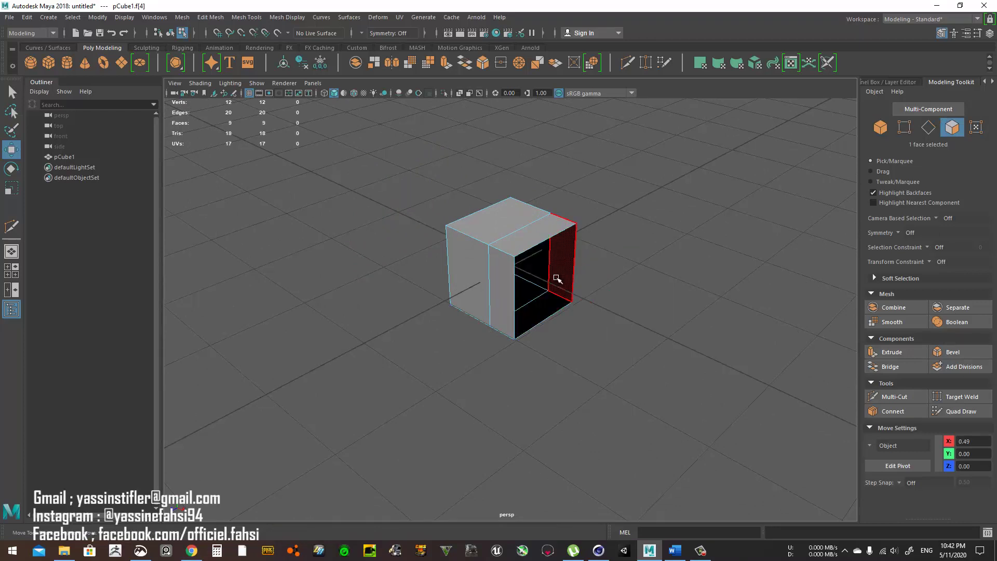
- Enter Edge mode, show the edge modeling commands and select the two vertical edges of the cube's open side
right_drag(634, 240, 631, 229)
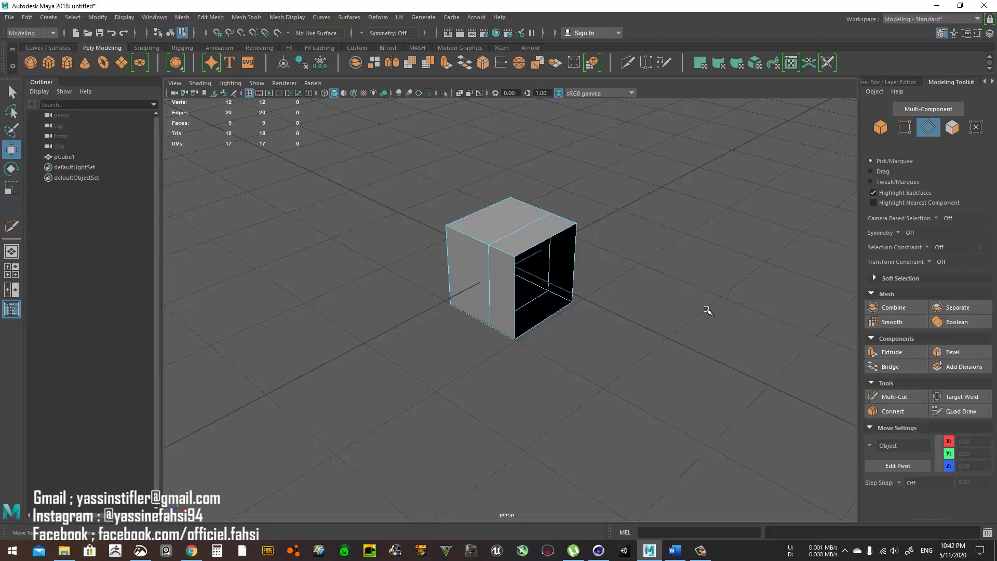
shift+right_click(643, 285)
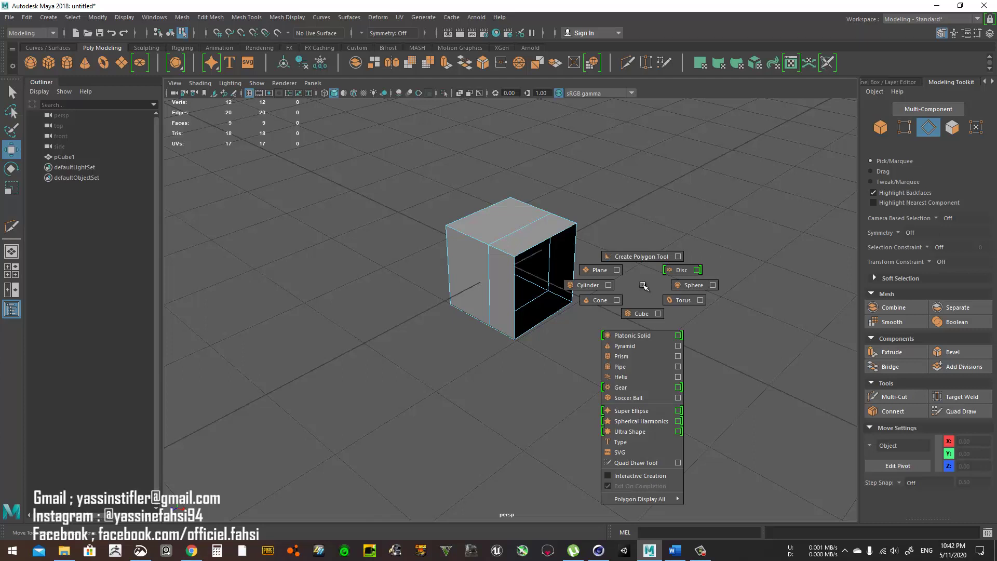
click(545, 312)
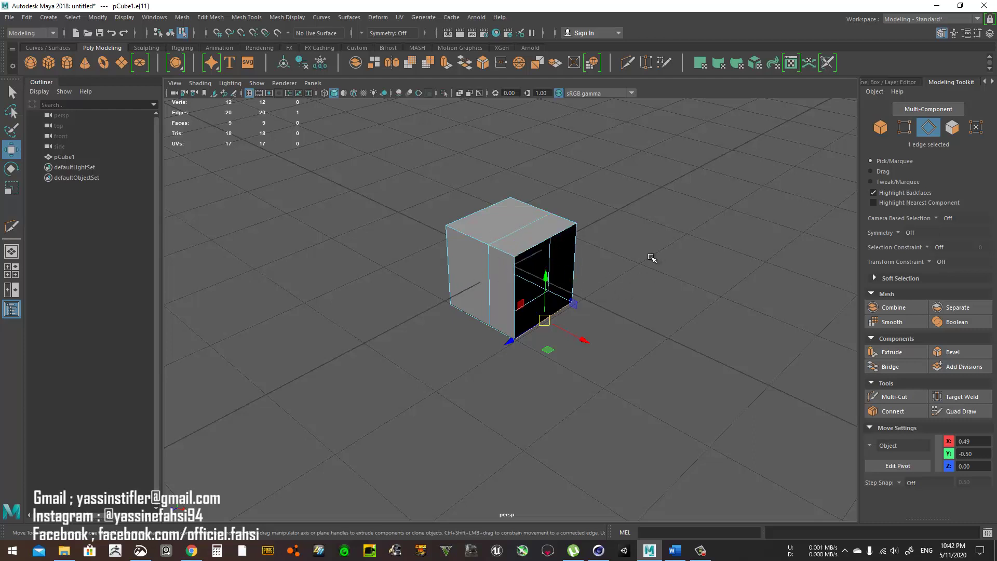
mouse_move(650, 257)
shift+right_down()
mouse_move(652, 266)
mouse_move(654, 217)
mouse_move(643, 333)
mouse_move(679, 278)
mouse_move(622, 227)
mouse_move(650, 255)
shift+right_up()
click(697, 277)
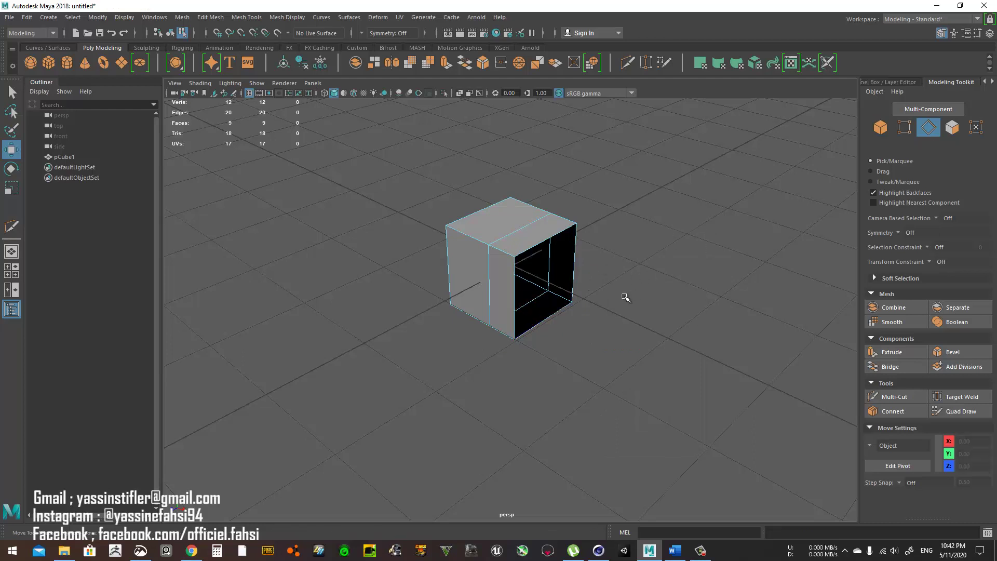
click(517, 313)
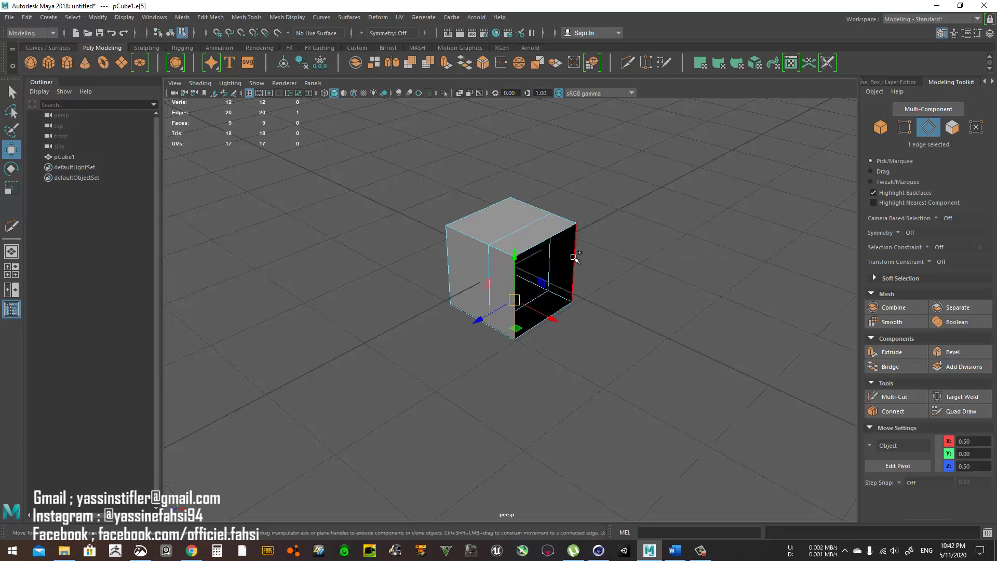
shift+click(575, 262)
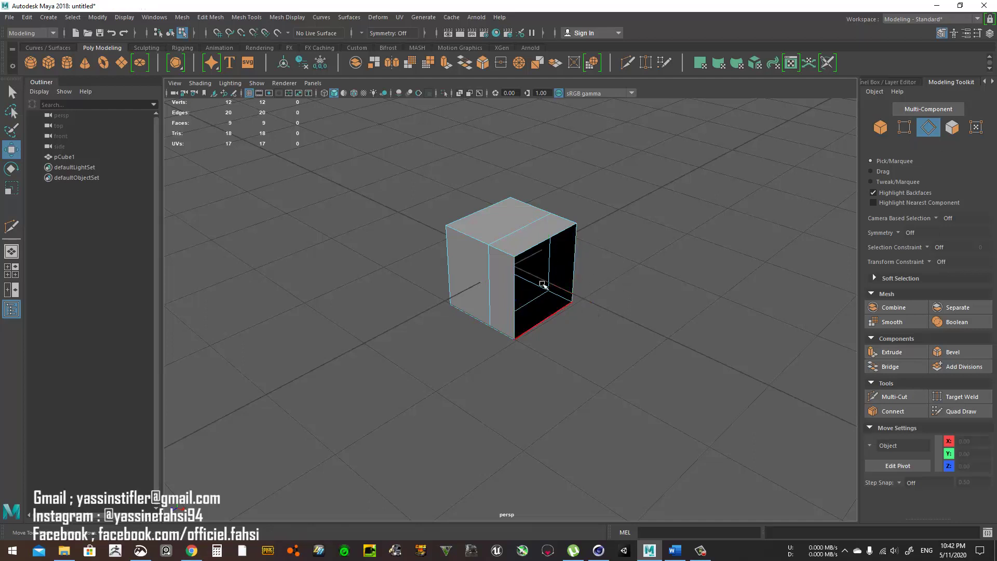
- Close the cube's open side by bridging its upper and lower edges, then clear the selection
click(548, 241)
shift+click(549, 317)
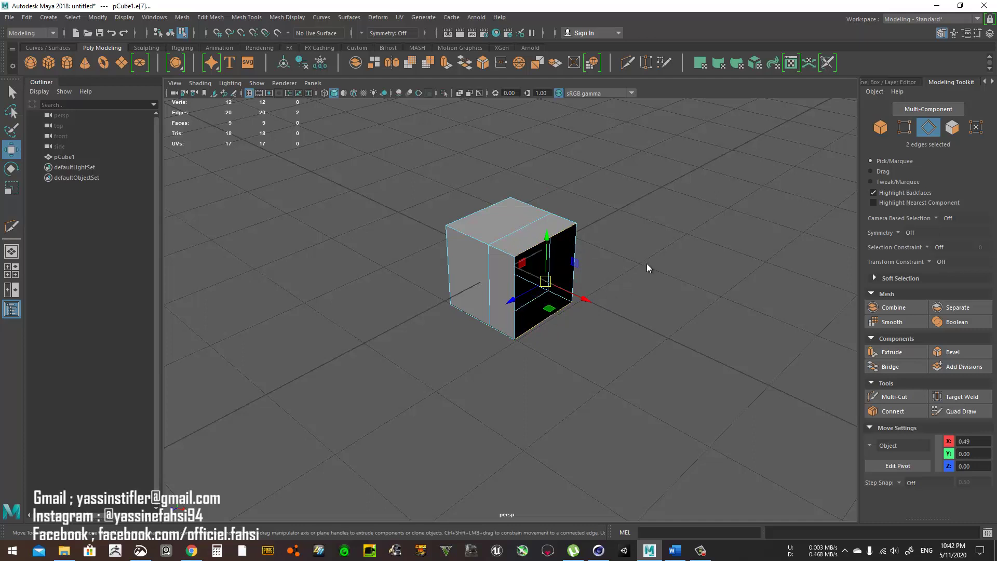
shift+right_drag(647, 263, 641, 389)
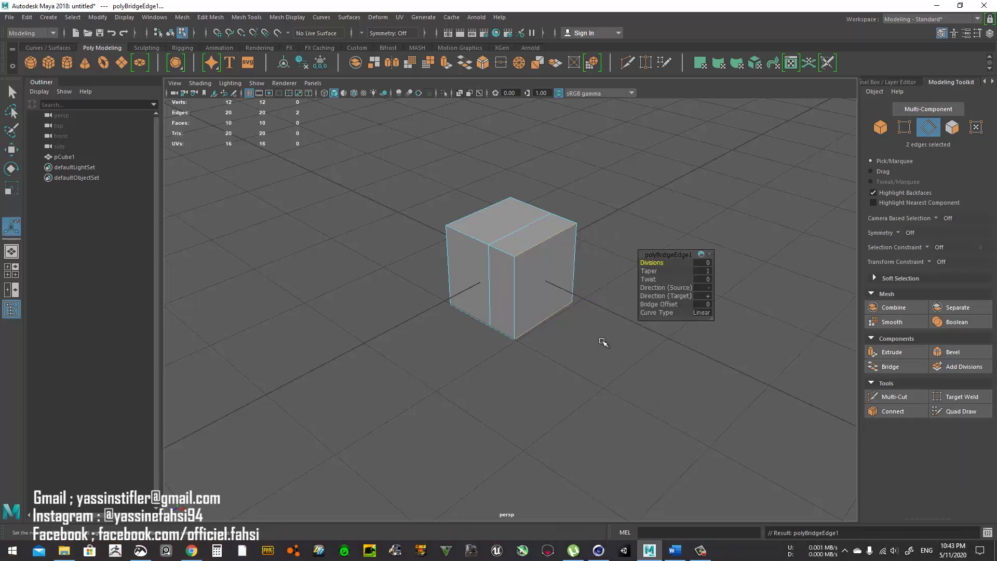
click(656, 328)
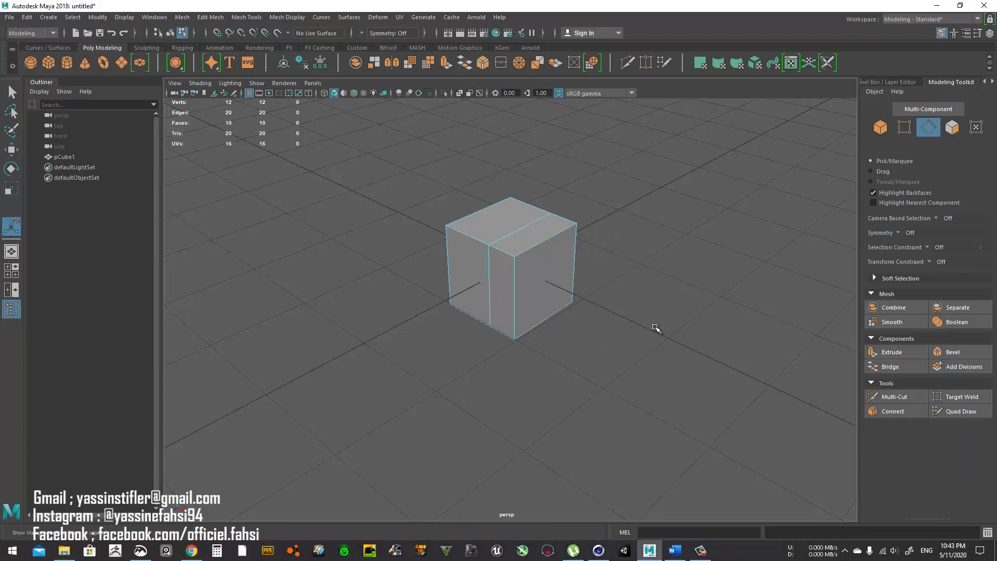
- Delete only the edges of the cube's edge loop and select one of its vertices in Vertex mode
right_click(631, 252)
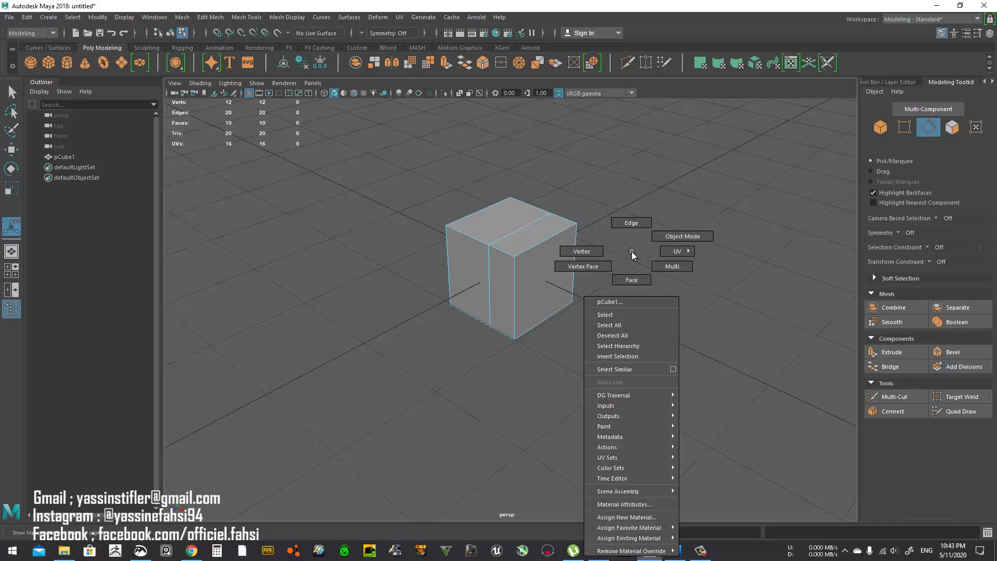
click(631, 224)
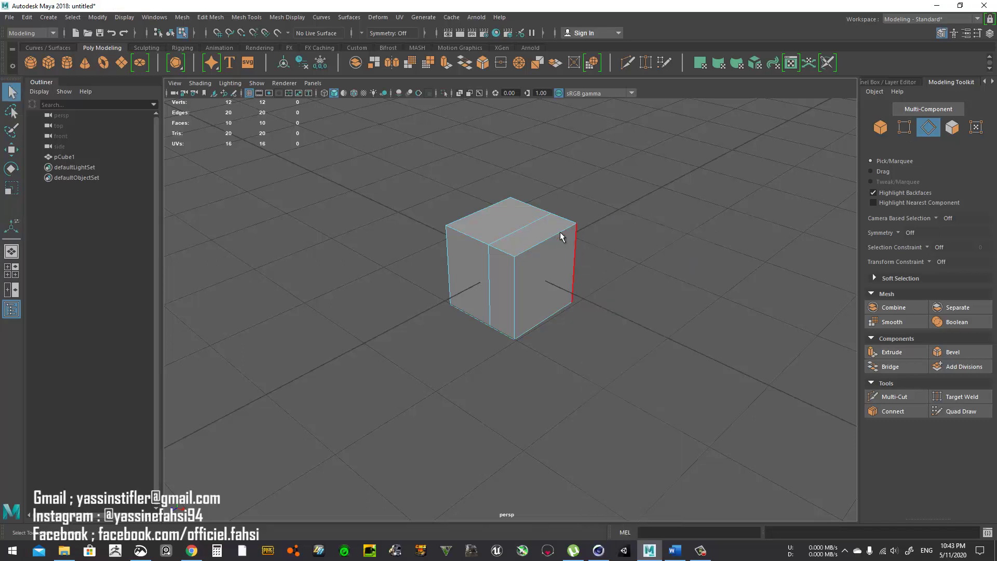
double_click(528, 224)
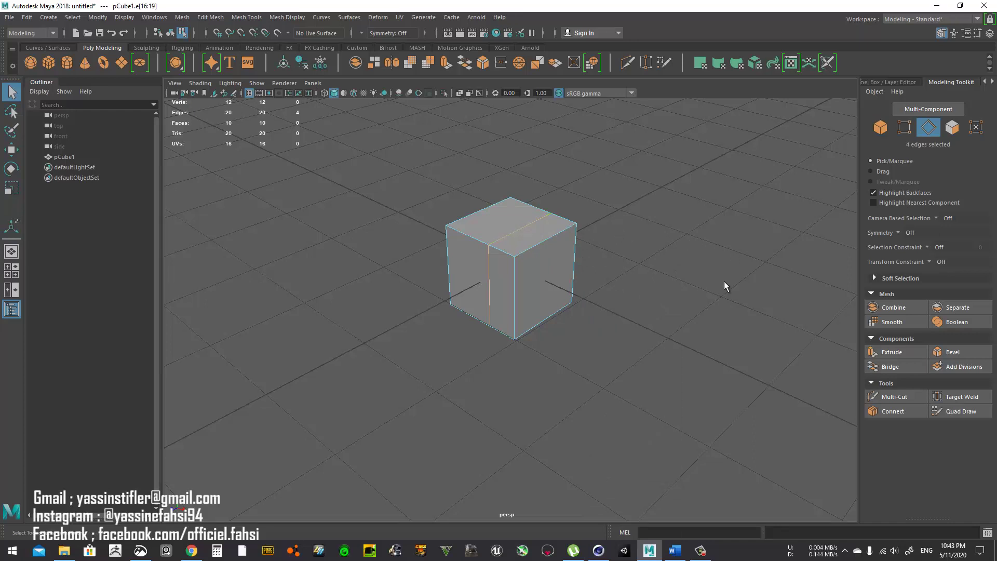
key(Delete)
click(904, 128)
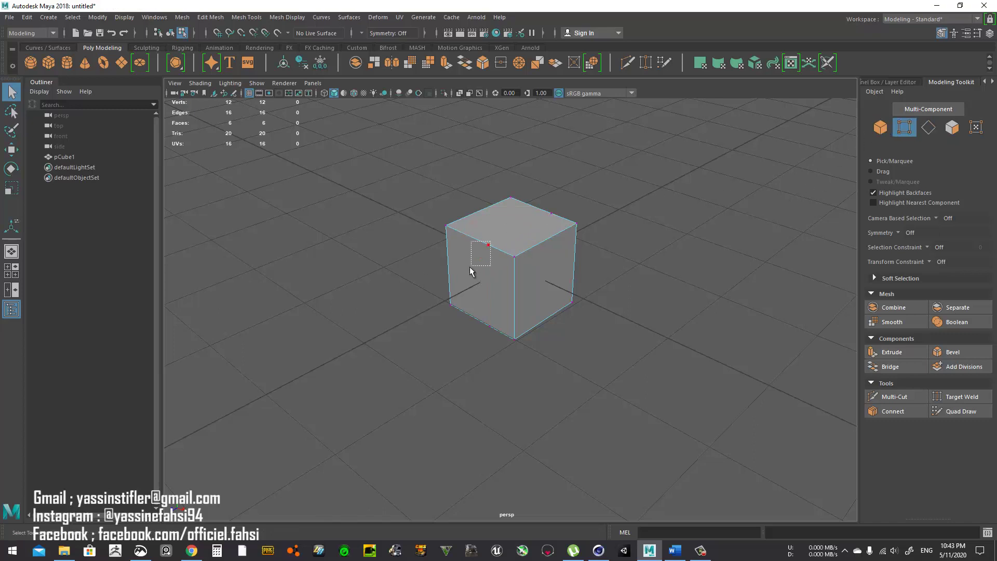
click(489, 245)
- Undo the vertex selection and the plain deletion of the edge loop
key(ctrl+z)
key(shift+z)
key(ctrl+z)
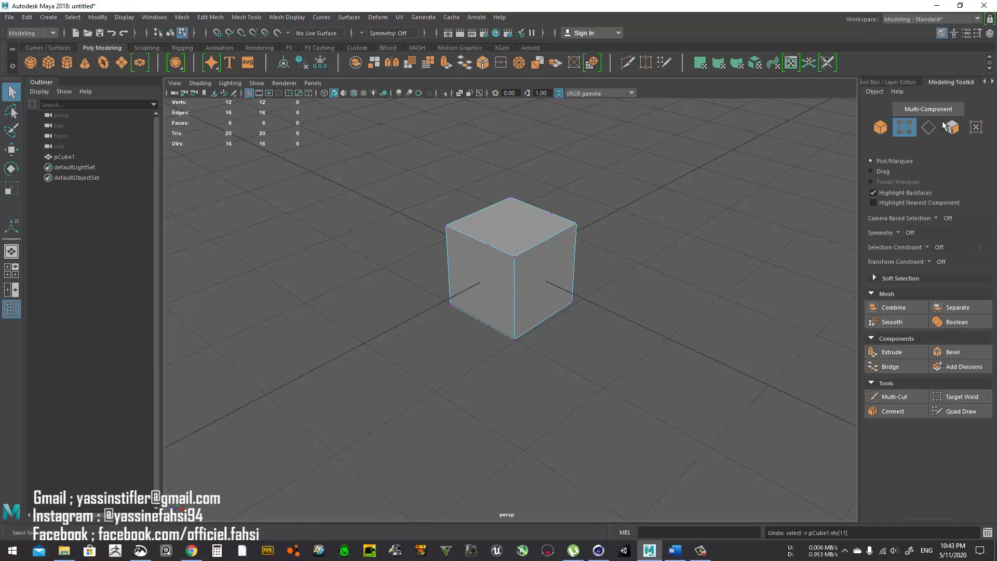
right_drag(618, 226, 574, 245)
key(ctrl+z)
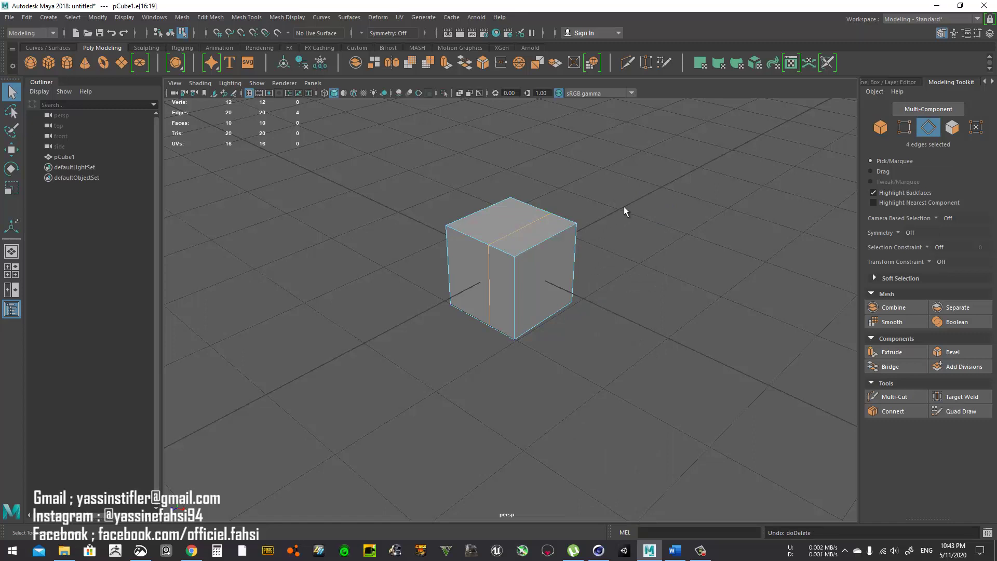
- Delete the selected edge loop together with its vertices and check the cube in Vertex mode
right_drag(618, 217, 618, 218)
key(ctrl+Delete)
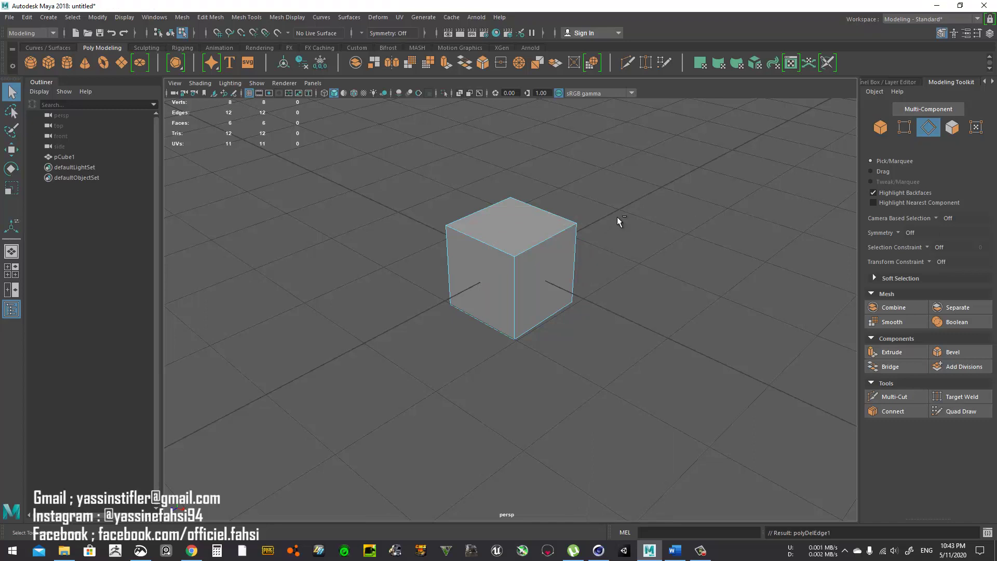
click(904, 131)
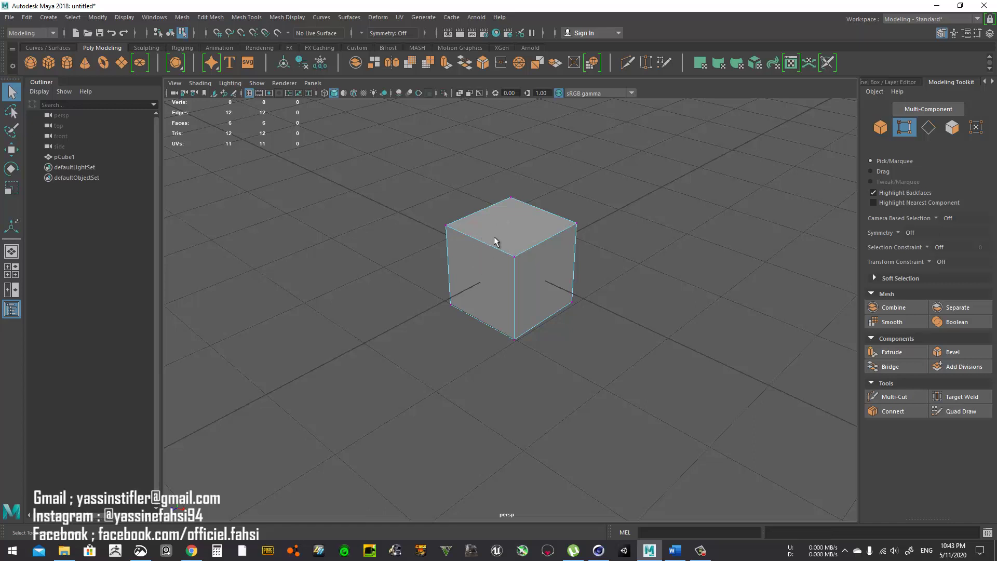
- Undo the edge loop removal on the Maya cube
key(ctrl+z)
key(ctrl+z)
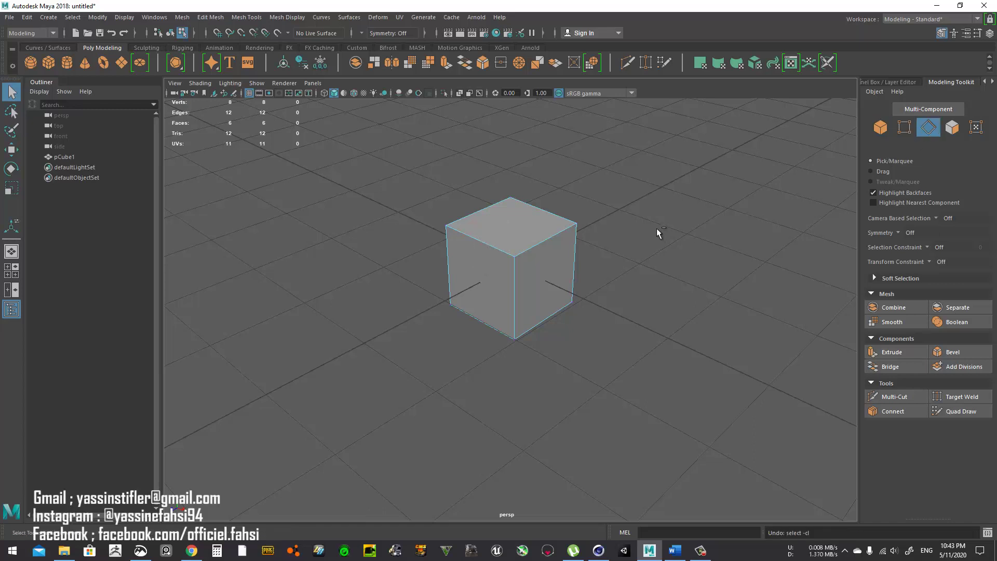
drag(648, 216, 627, 257)
- Select the cube's edge loop again, delete it including its vertices, and switch to Vertex mode
double_click(528, 220)
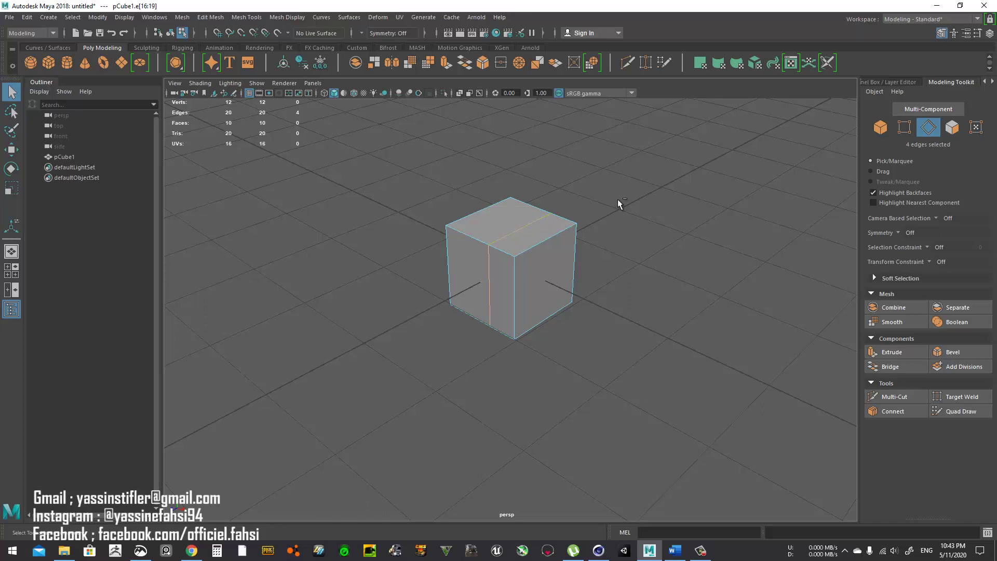
key(Delete)
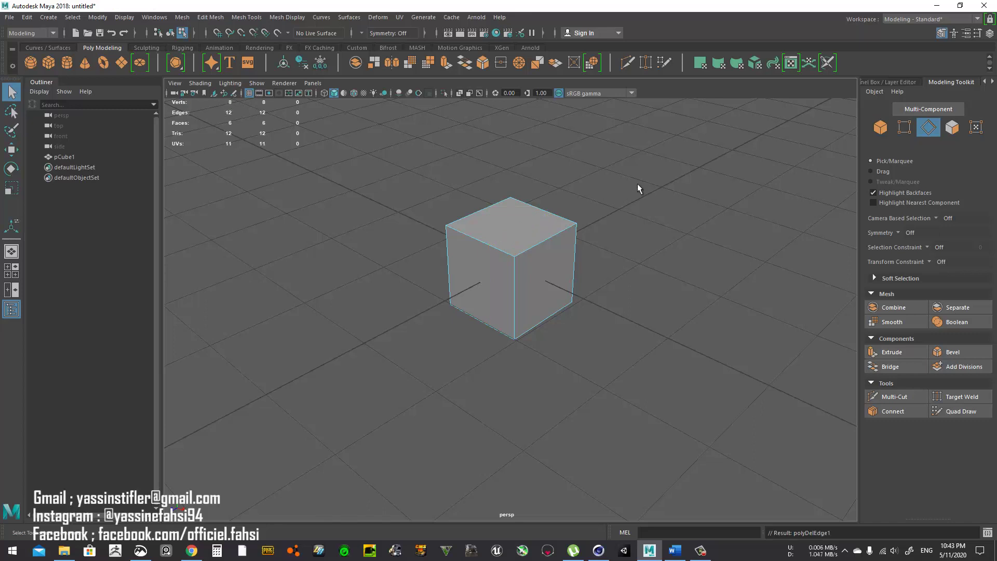
key(F9)
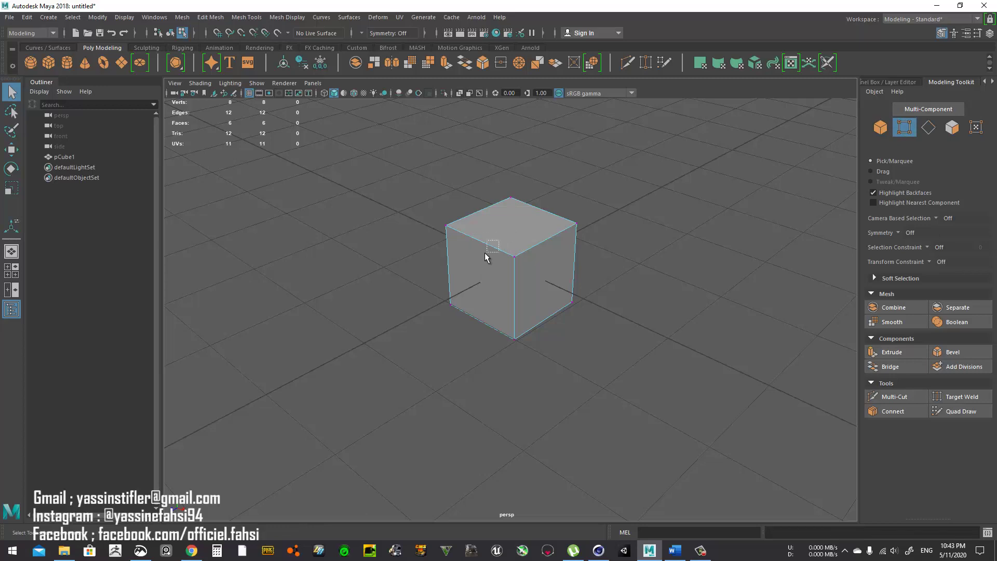
- Switch to Cinema 4D and activate the Edge Cut tool for the open cube
click(938, 6)
click(599, 550)
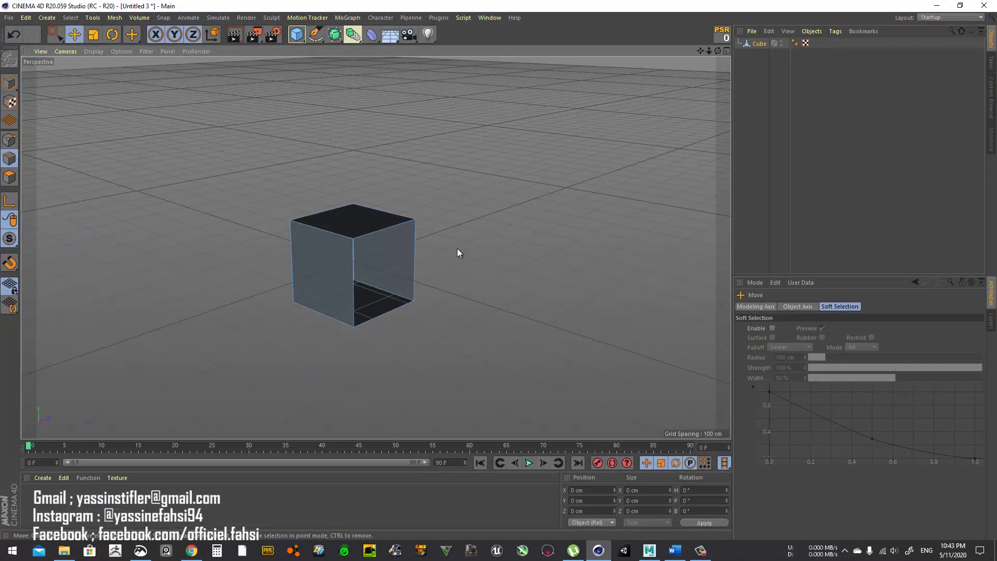
right_click(492, 216)
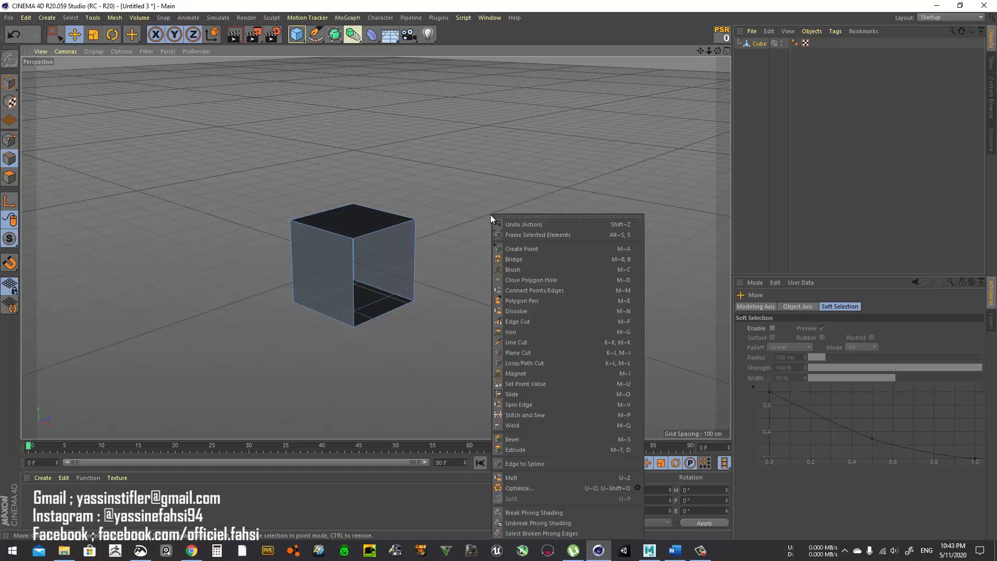
click(531, 322)
alt+drag(390, 285, 395, 266)
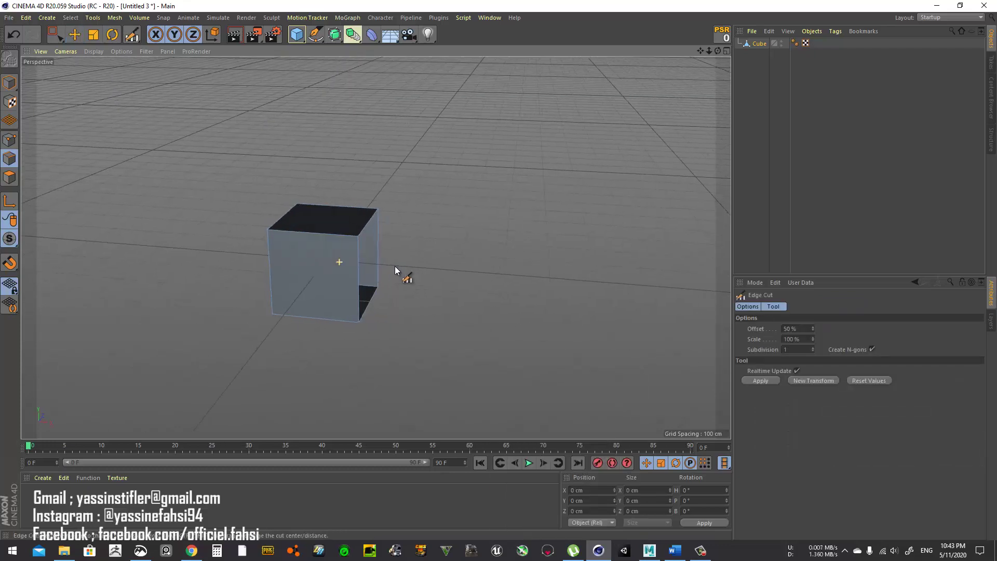
- Select the four parallel edges of the open cube with Live Selection
click(56, 35)
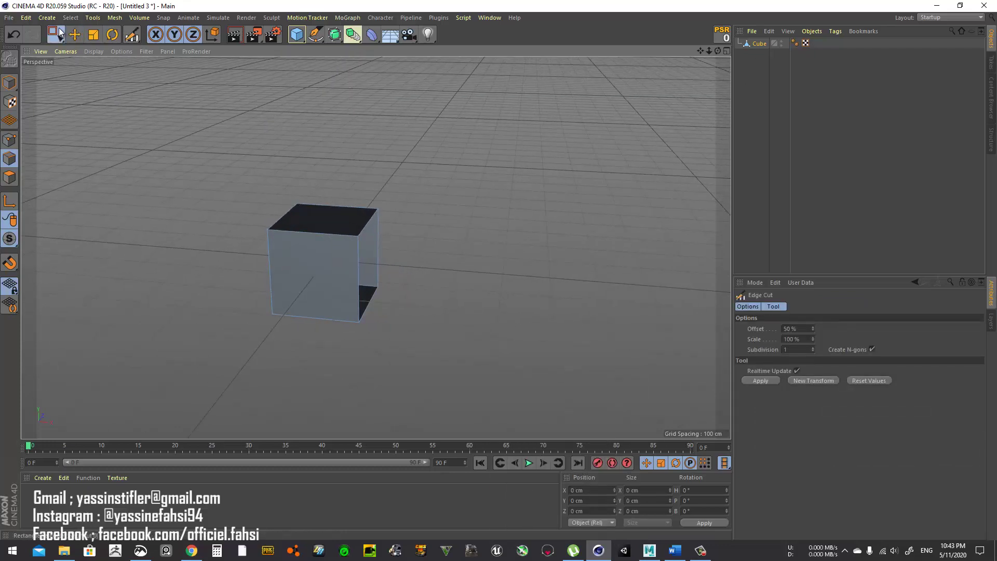
drag(338, 205, 323, 236)
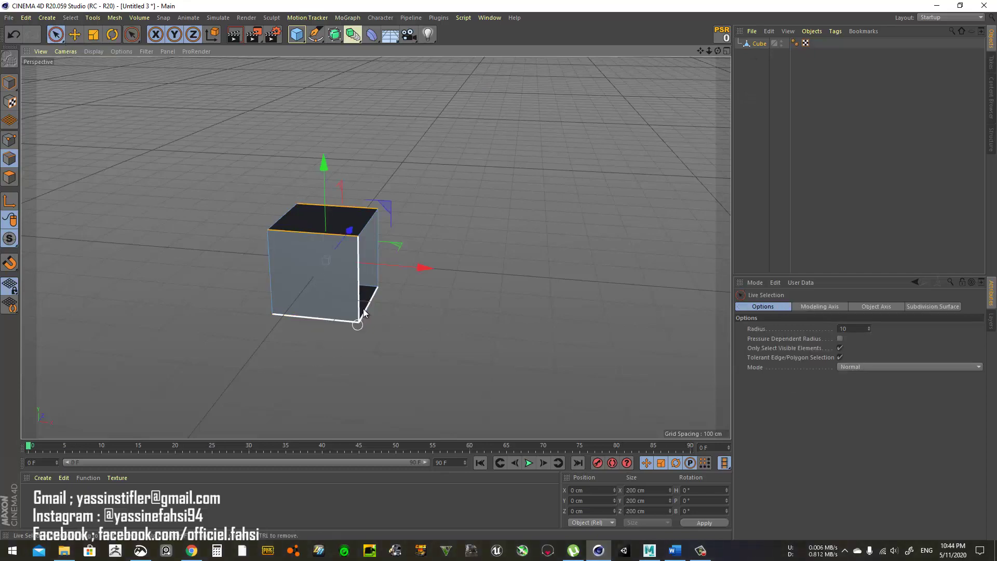
alt+drag(358, 327, 78, 298)
alt+drag(419, 309, 485, 237)
- Edge-cut the selected edges with a subdivision of 3 and Create N-gons turned off
right_click(480, 221)
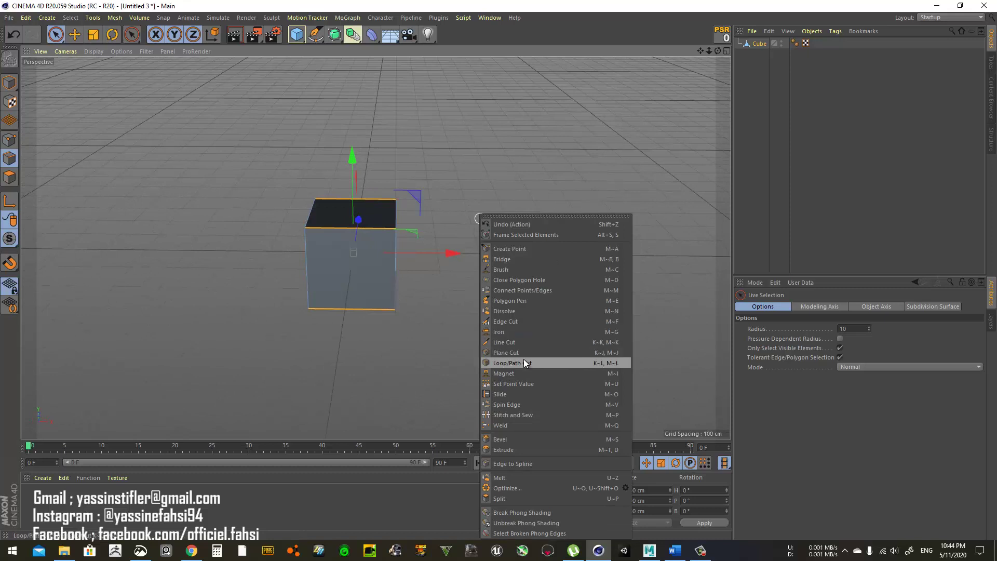
click(526, 322)
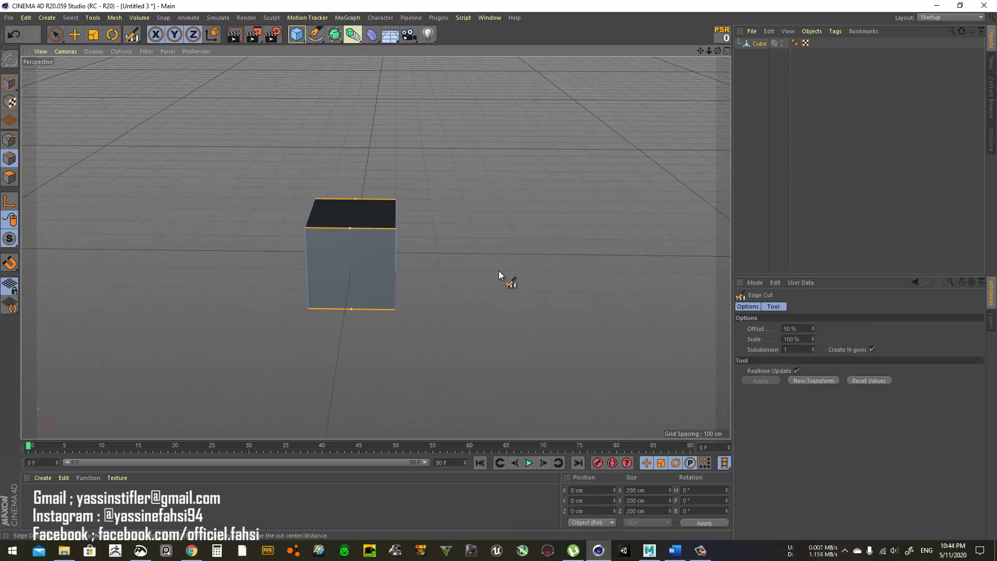
drag(497, 271, 498, 271)
click(873, 350)
alt+drag(517, 312, 444, 309)
- Switch to Maya and put the cube in Edge mode
click(937, 5)
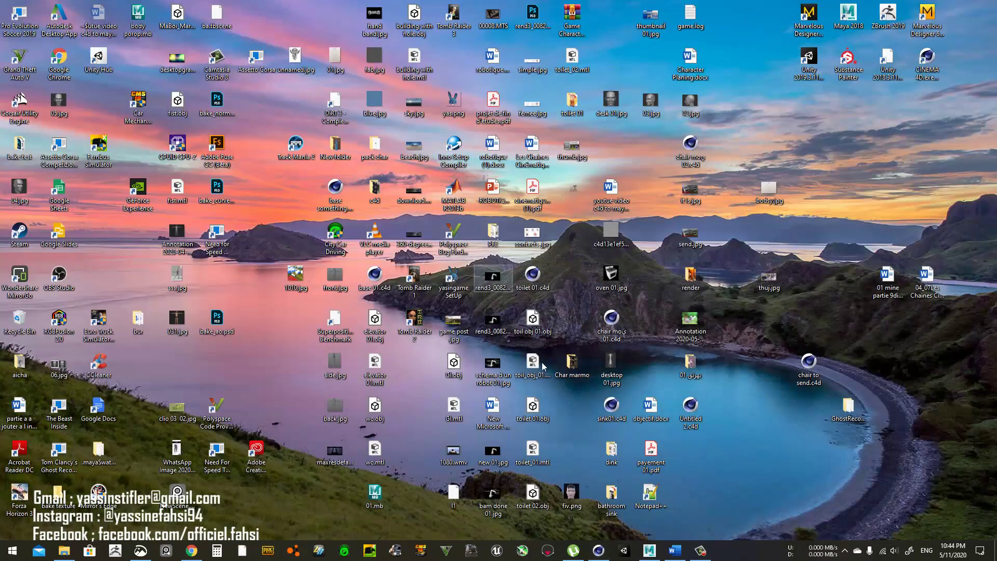
click(650, 551)
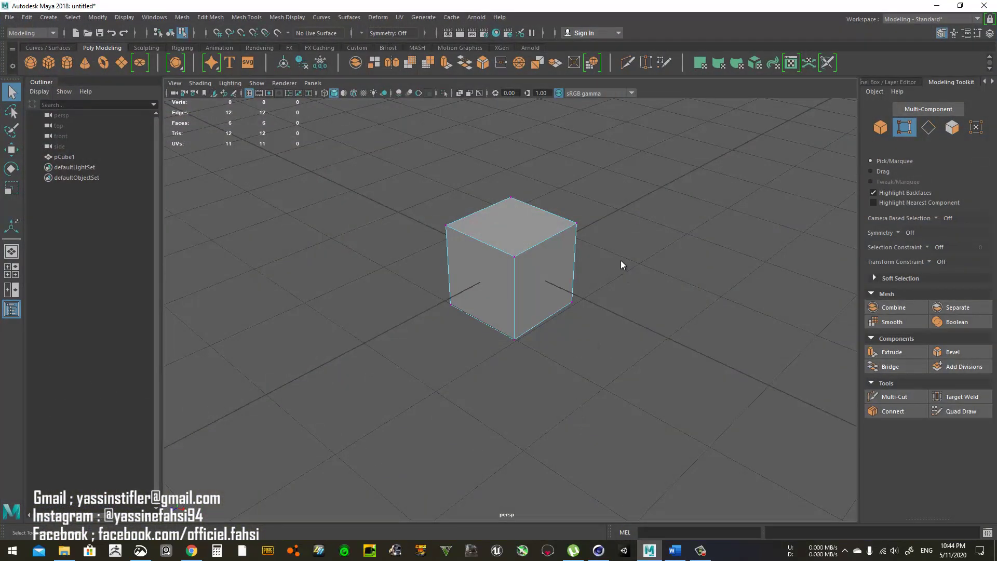
right_drag(621, 261, 624, 223)
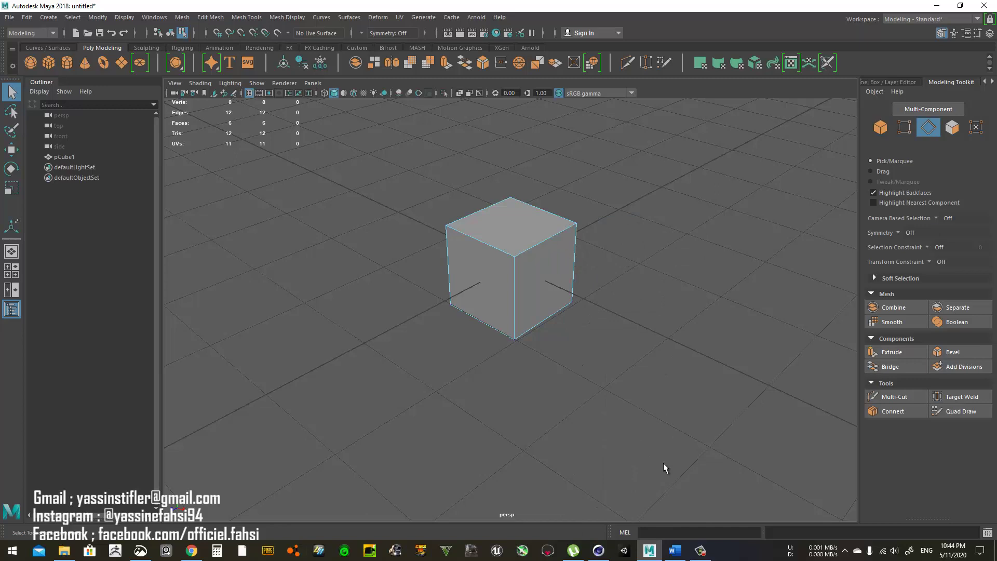
- Review the edge modeling commands for the cut cube in Cinema 4D and return to Maya
click(598, 550)
right_click(607, 286)
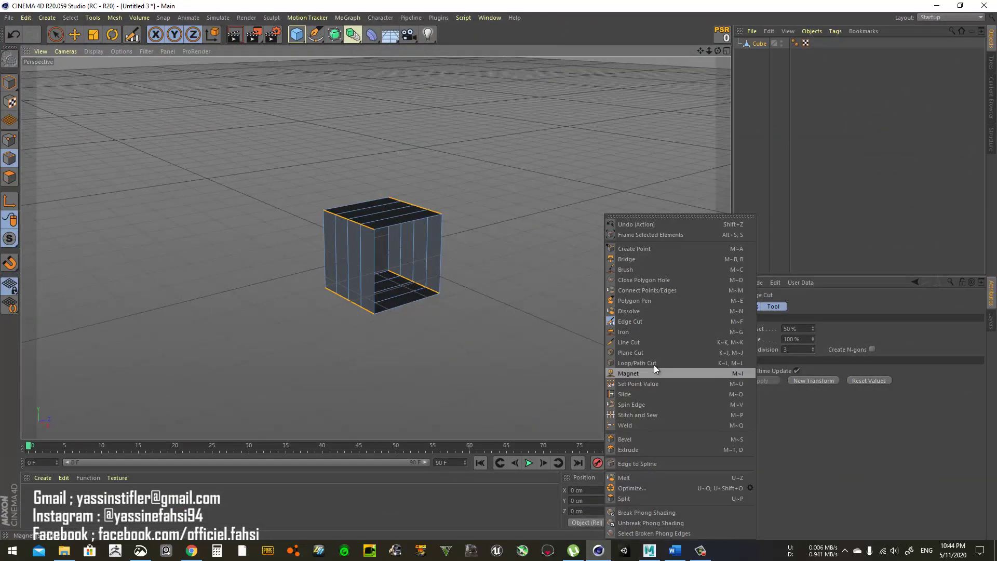
click(935, 7)
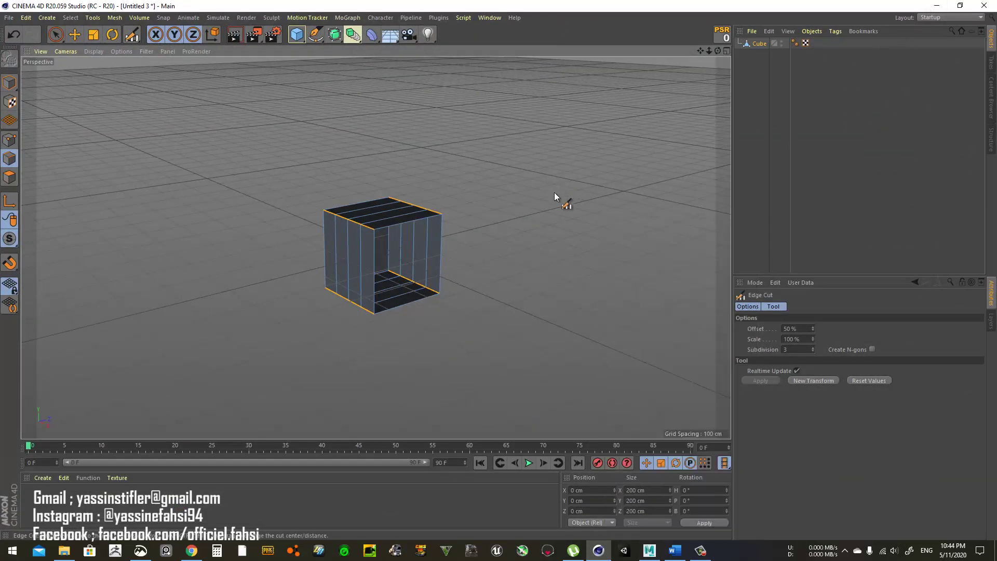
click(935, 7)
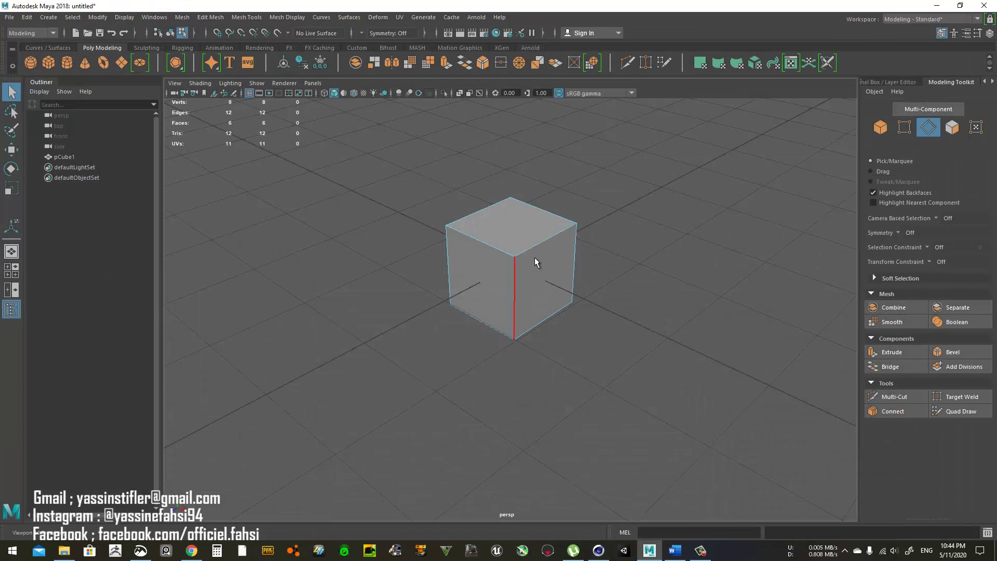
- Select one upper edge of the Maya cube and review the available edge commands
shift+right_click(704, 259)
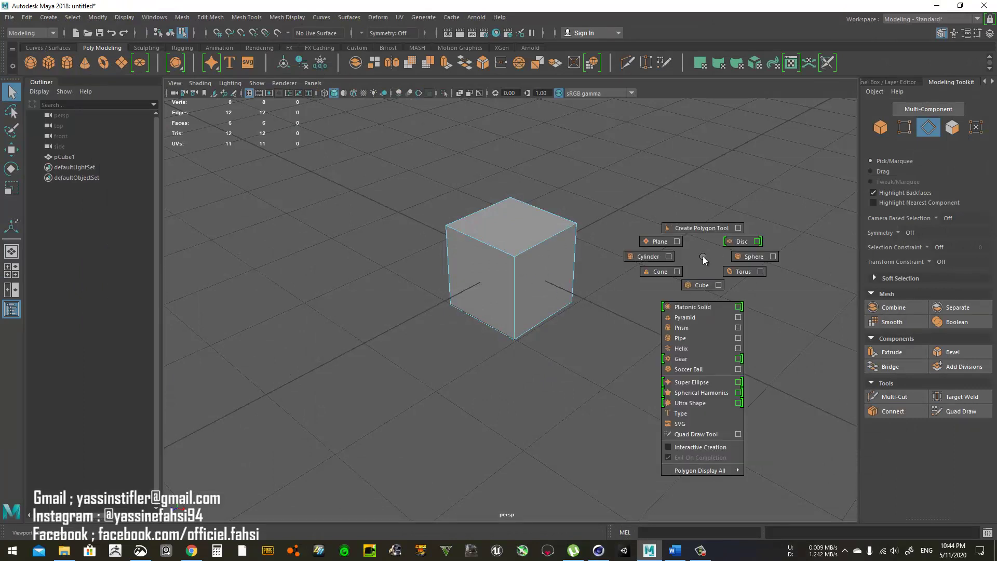
click(521, 248)
shift+right_click(651, 242)
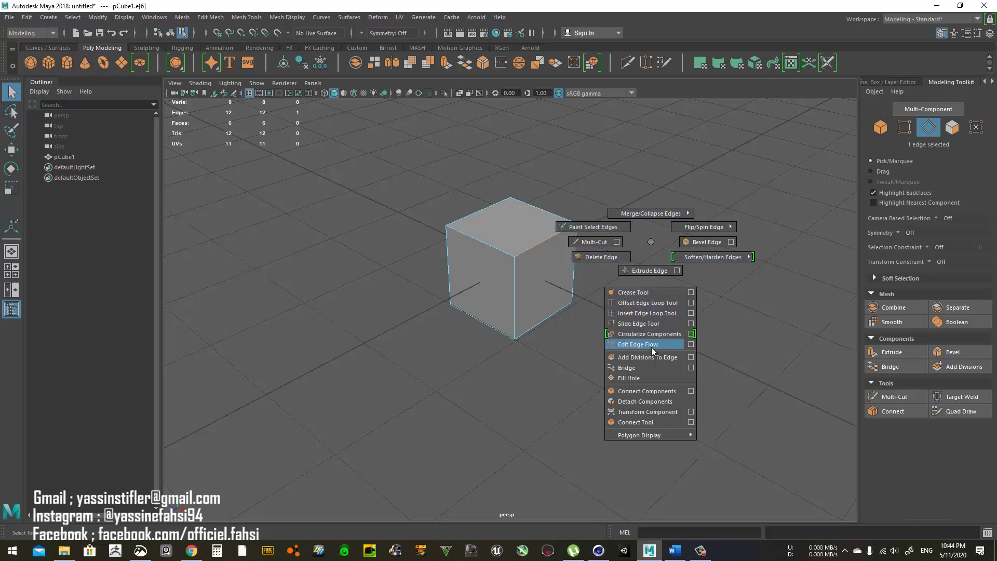
shift+right_drag(648, 248, 651, 241)
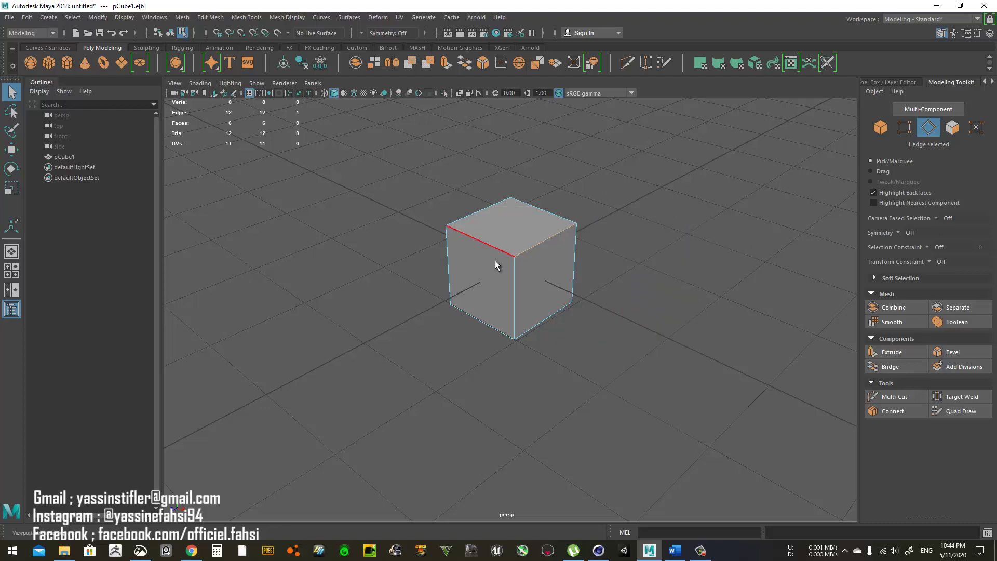
- Select the four parallel edges around the Maya cube
alt+drag(495, 261, 570, 254)
drag(471, 188, 459, 399)
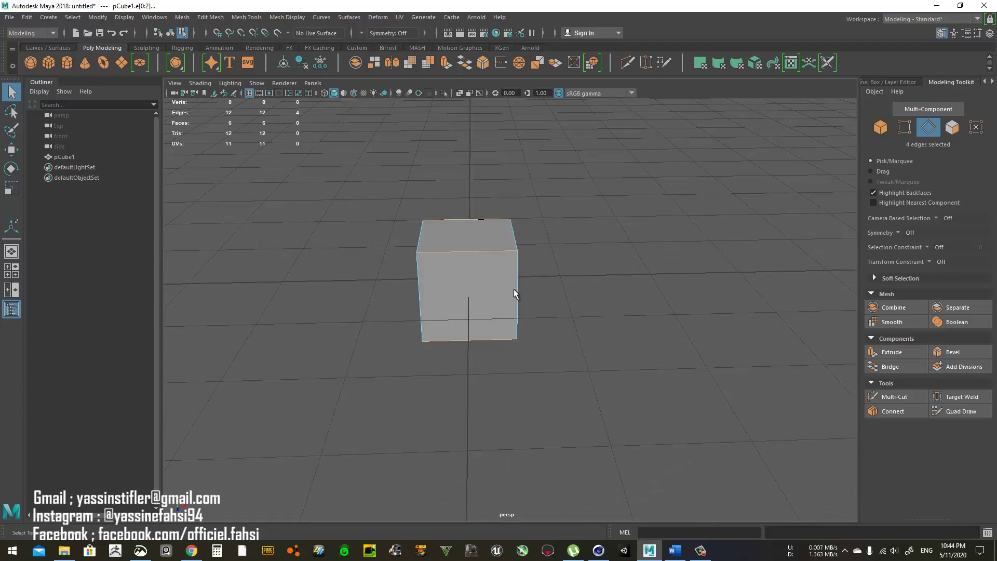
alt+drag(514, 294, 457, 296)
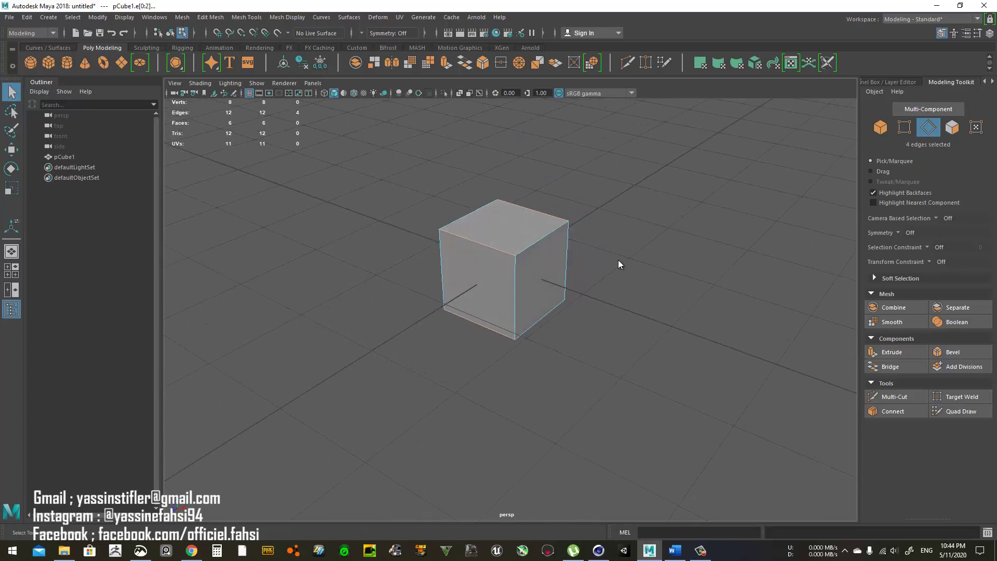
shift+right_drag(618, 260, 617, 276)
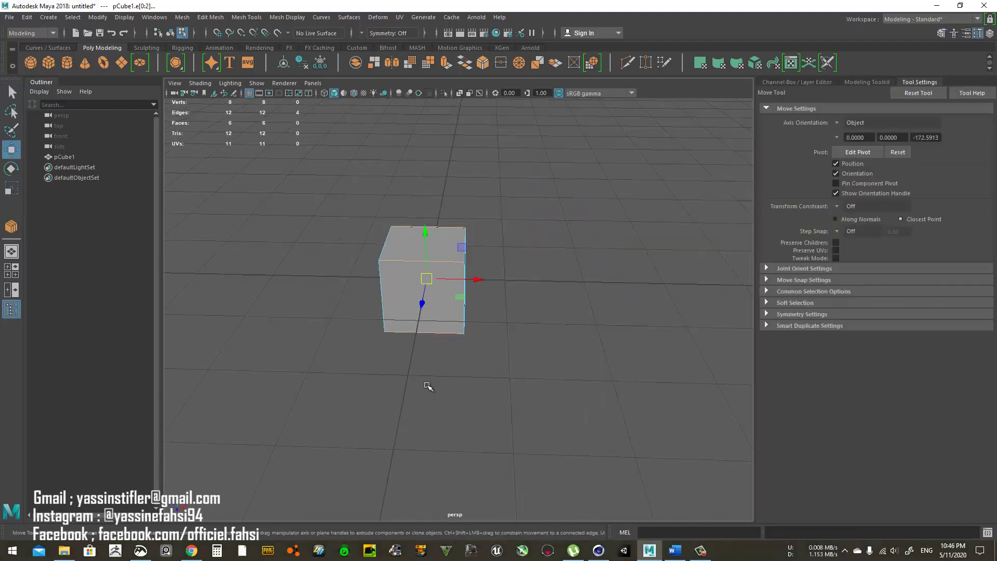
- Connect the selected cube edges with the Connect Tool using 2 segments, and clear the selection
shift+right_click(564, 232)
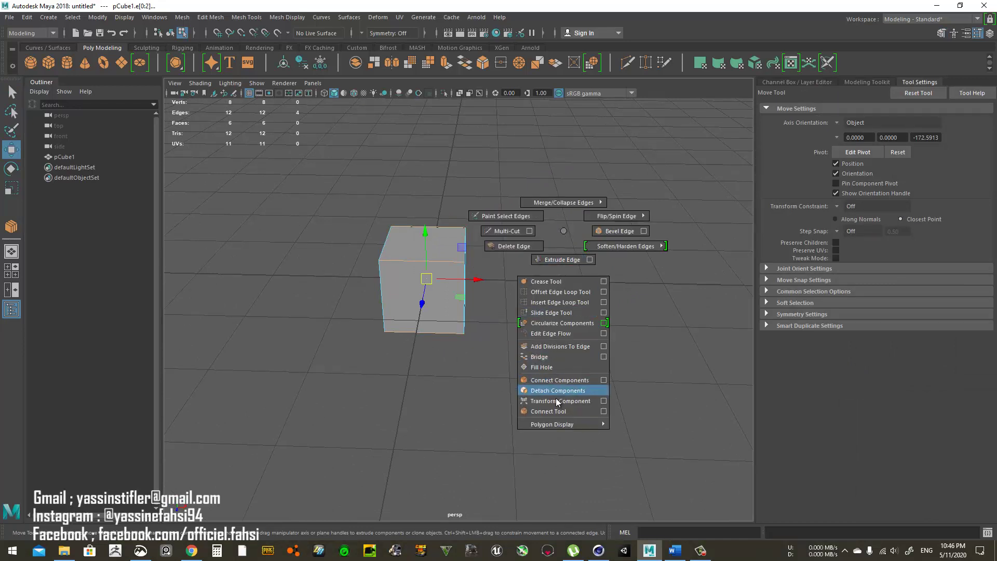
click(597, 411)
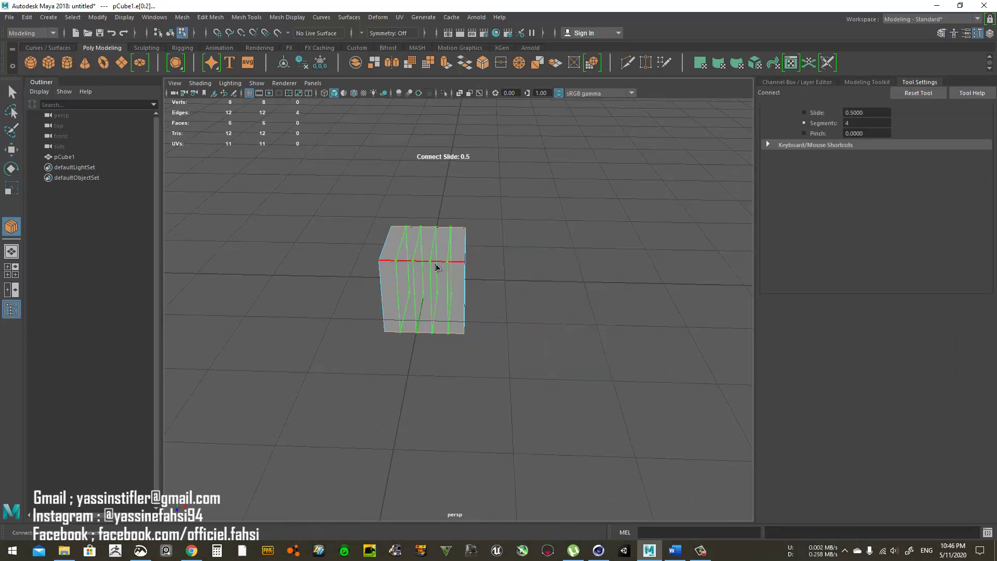
click(419, 265)
key(ctrl+z)
middle_drag(428, 264, 512, 253)
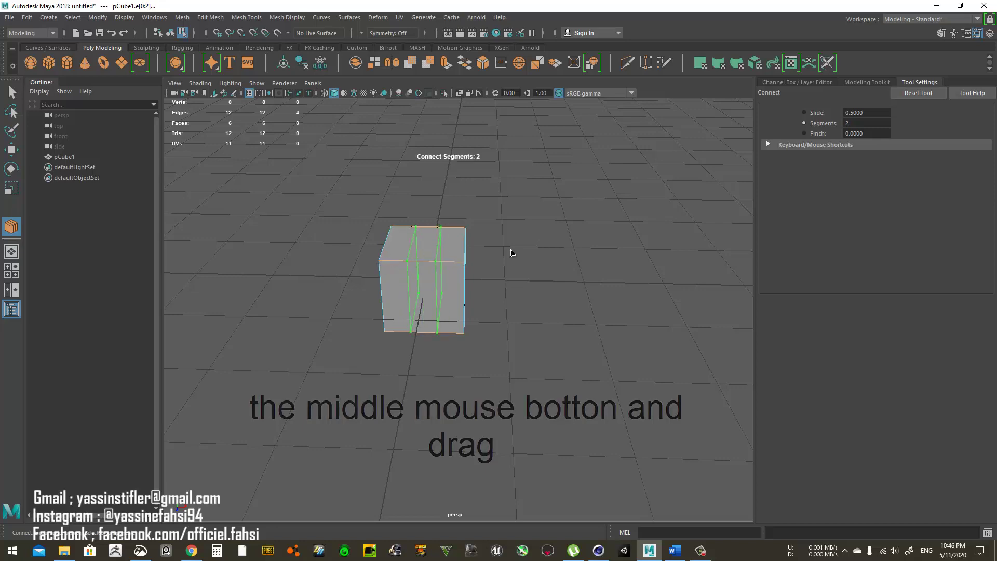
key(w)
click(537, 213)
- Switch to Cinema 4D and activate the Loop/Path Cut tool for the cube
click(598, 550)
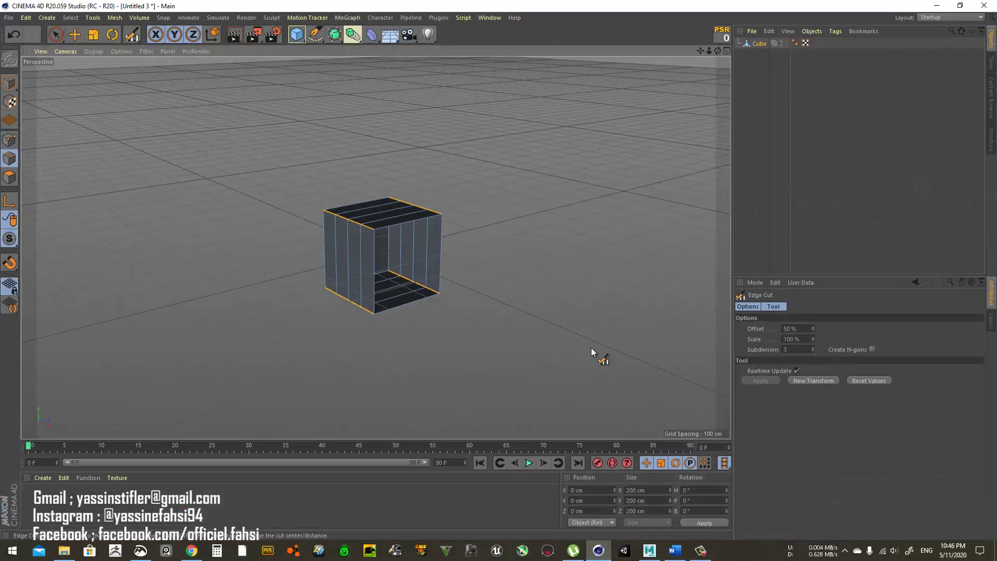
key(w)
key(w)
key(e)
right_click(502, 214)
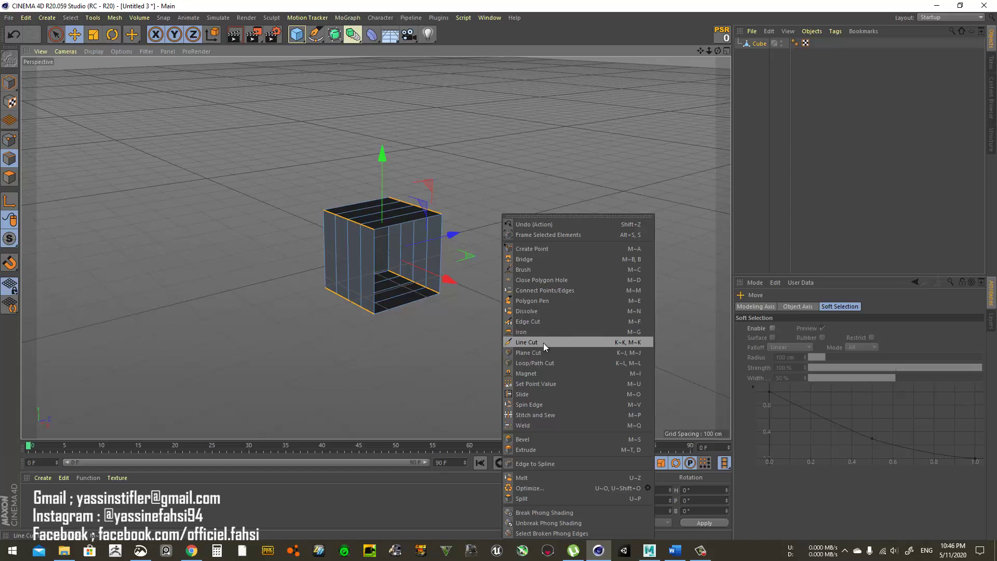
click(535, 363)
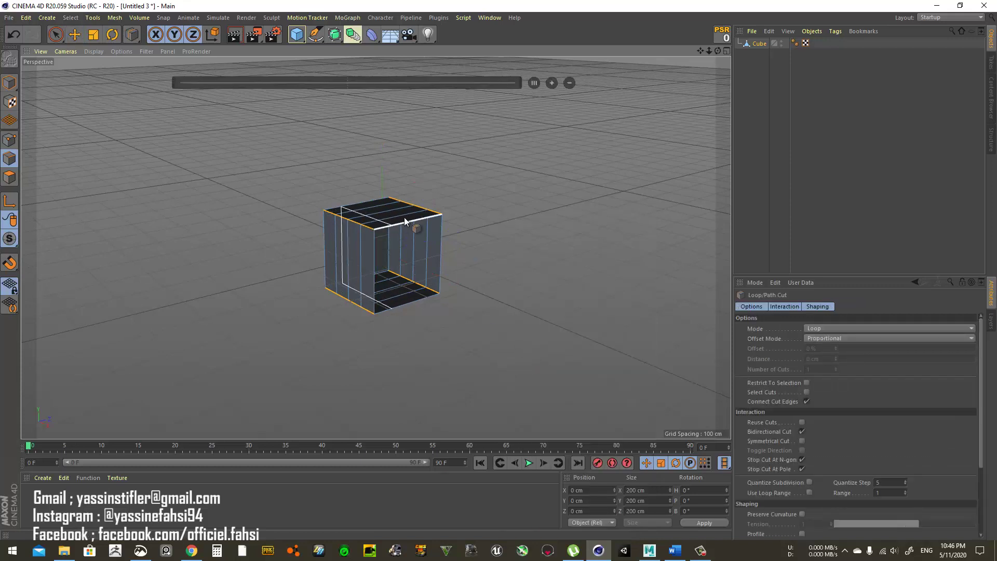
- Draw a diagonal Line Cut across the upper face of the cube, between its first and third inner edges
right_click(556, 232)
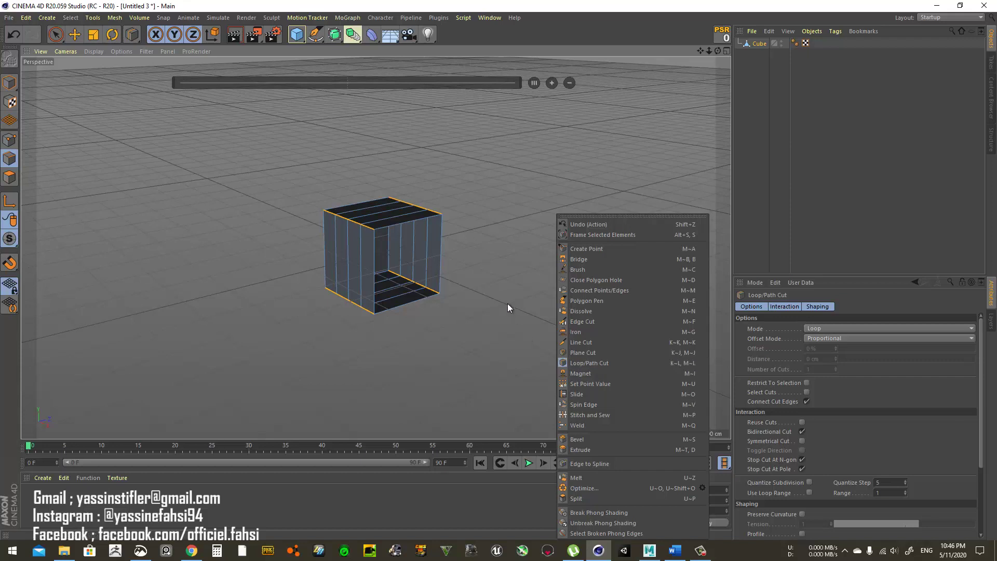
click(581, 342)
alt+drag(553, 335, 375, 225)
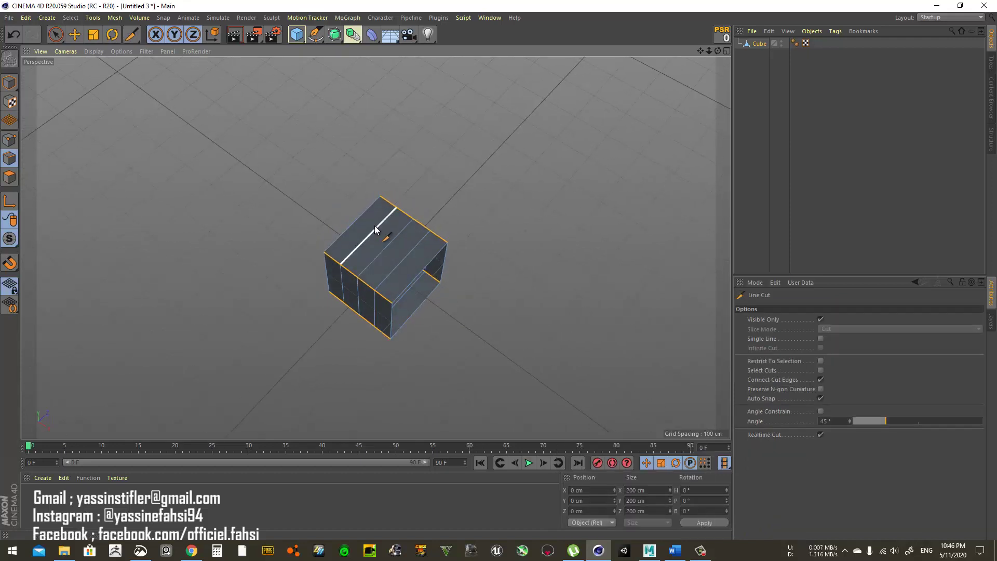
click(377, 227)
click(397, 267)
- Reactivate the Loop/Path Cut tool and switch back to Maya
right_click(498, 217)
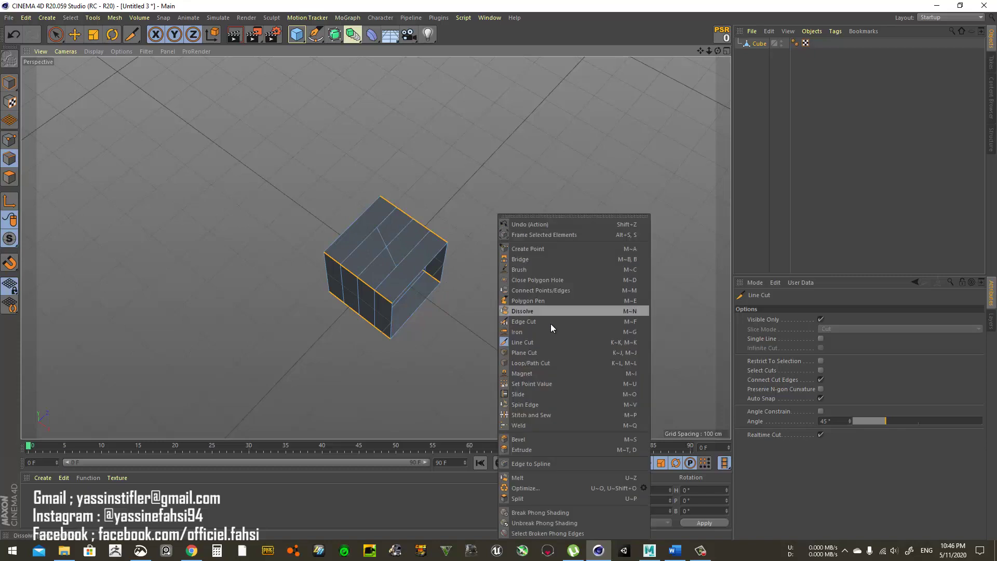
click(543, 353)
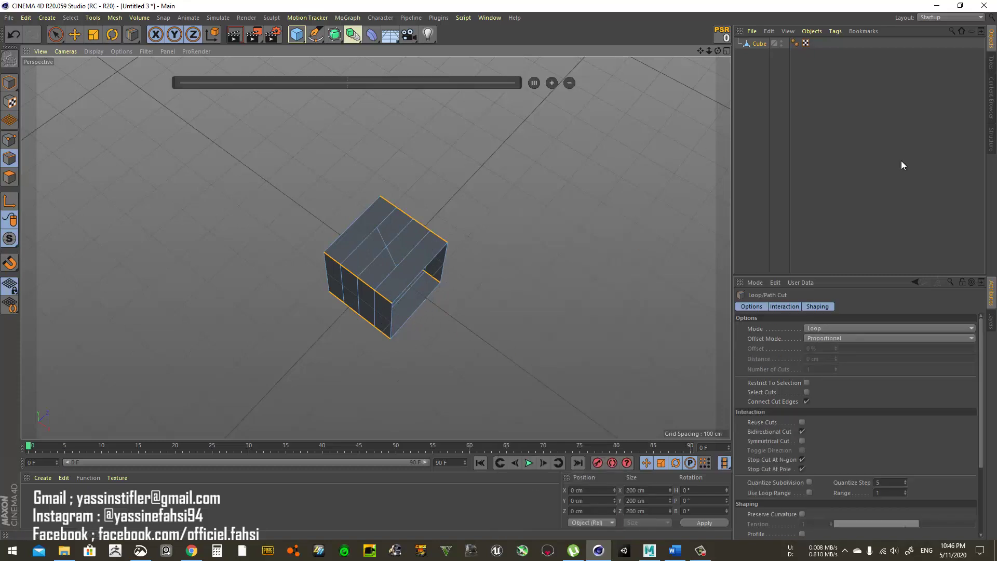
click(937, 5)
- Cut the cube's front face from its upper edge to its lower edge with the Multi-Cut tool
alt+drag(488, 308, 532, 229)
alt+drag(449, 248, 547, 255)
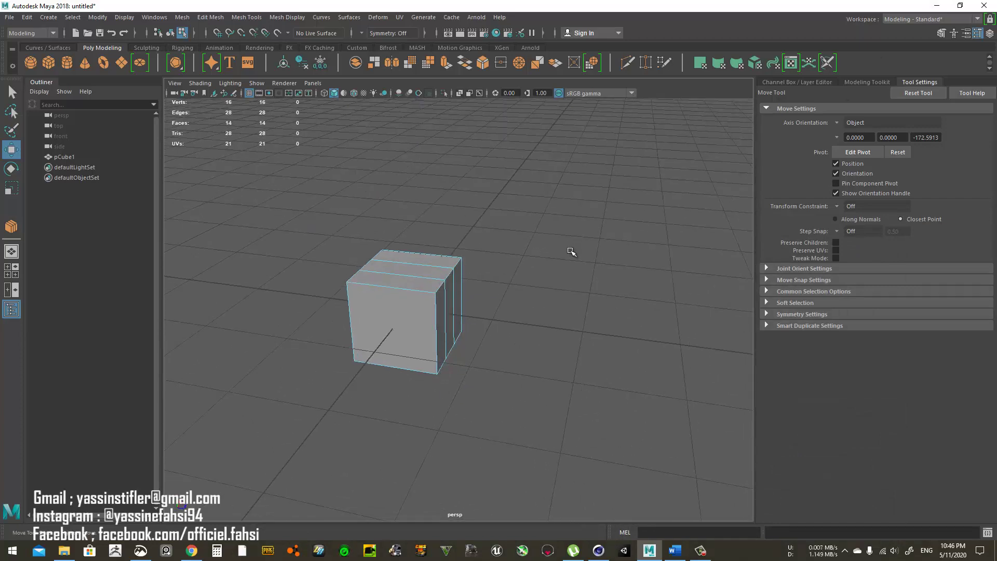
shift+right_click(570, 251)
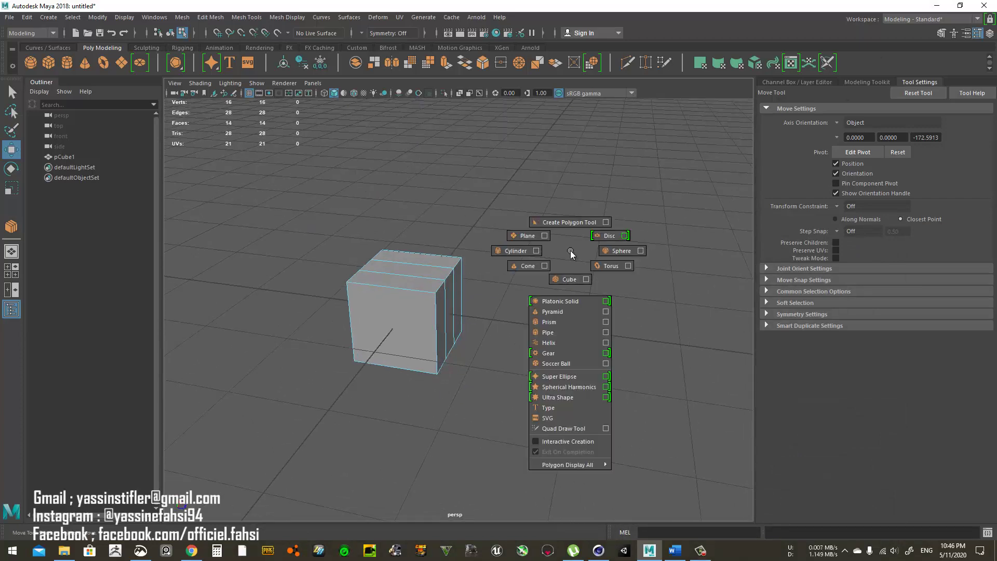
click(410, 292)
shift+right_drag(610, 256, 554, 257)
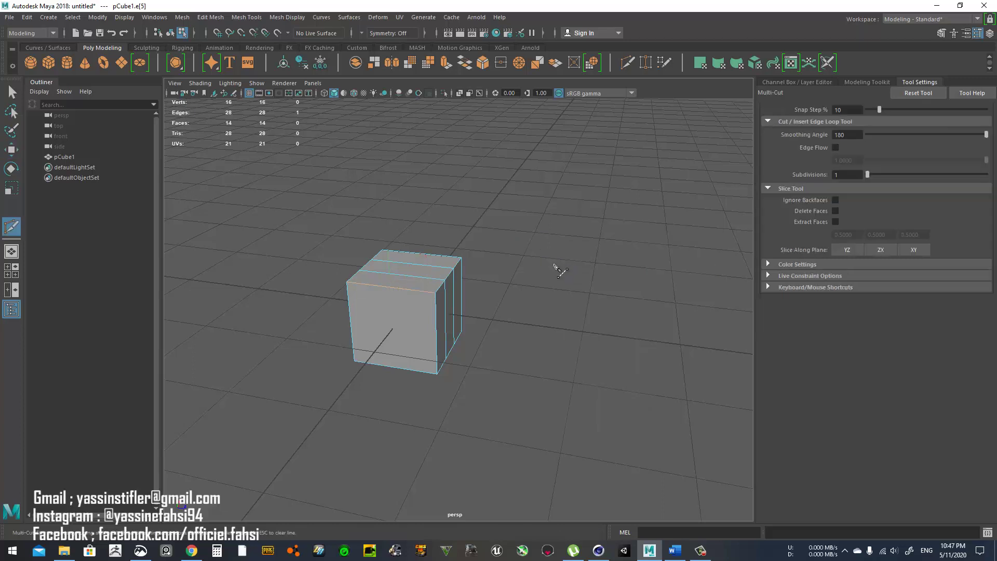
click(409, 290)
click(412, 369)
right_click(502, 366)
- Review the cut commands in Cinema 4D for comparison and return to Maya
click(598, 551)
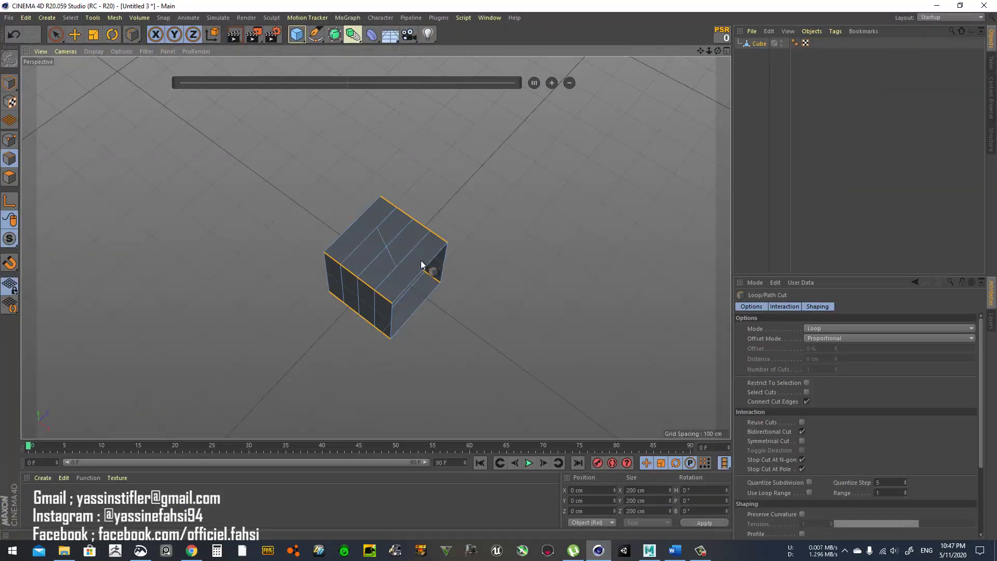
right_click(488, 152)
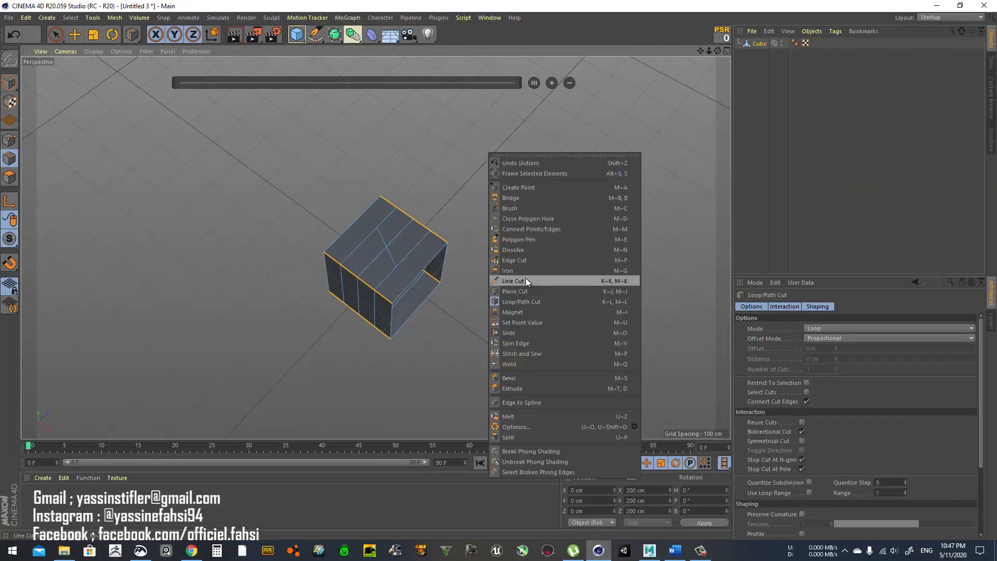
click(939, 3)
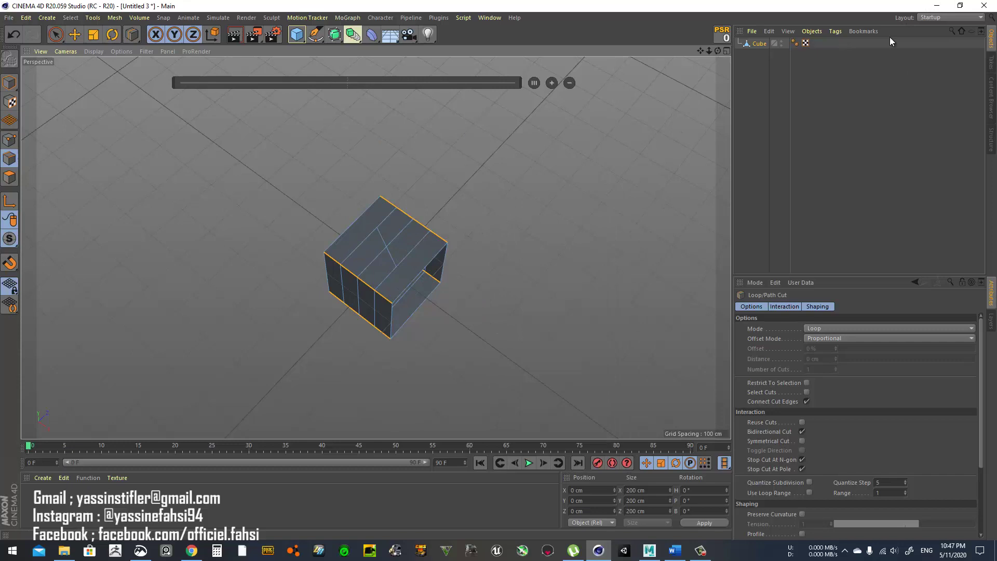
click(937, 5)
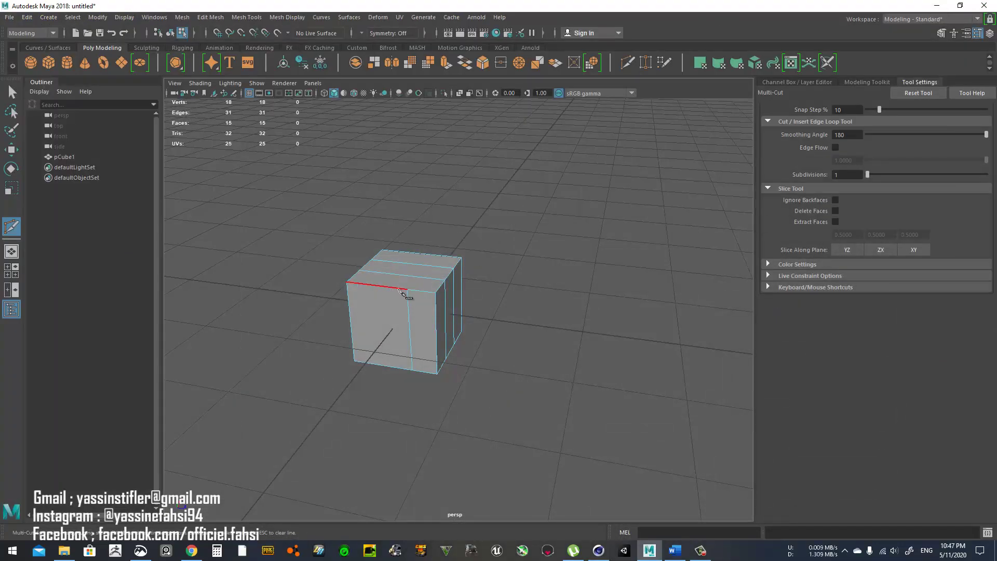
- Insert an edge loop around the Maya cube with the Multi-Cut tool
alt+drag(475, 267, 456, 240)
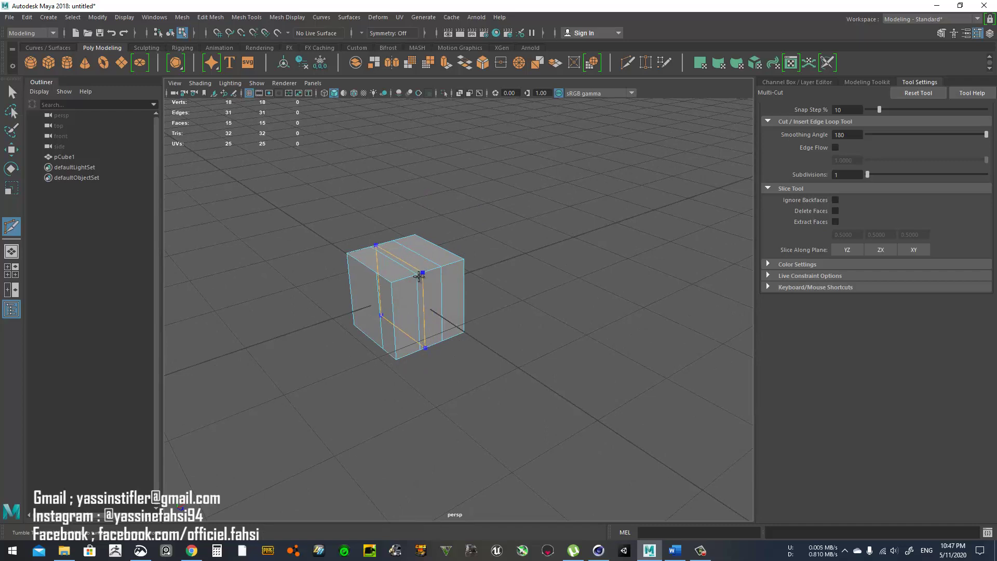
ctrl+click(403, 280)
alt+drag(506, 289, 541, 261)
- Return the cube to Object mode, deselect it and activate the Move tool
right_drag(543, 257, 592, 230)
click(508, 235)
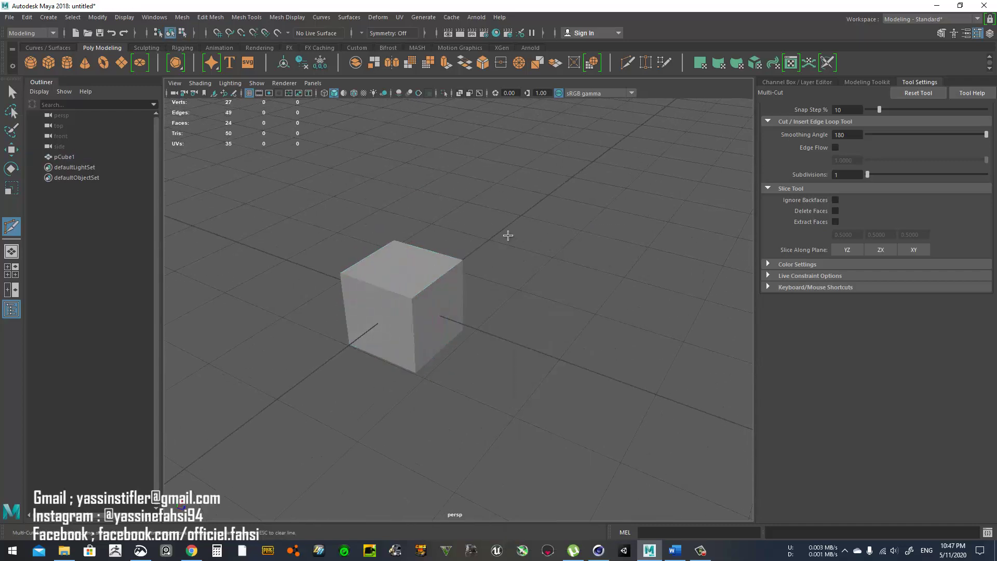
key(w)
right_click(543, 241)
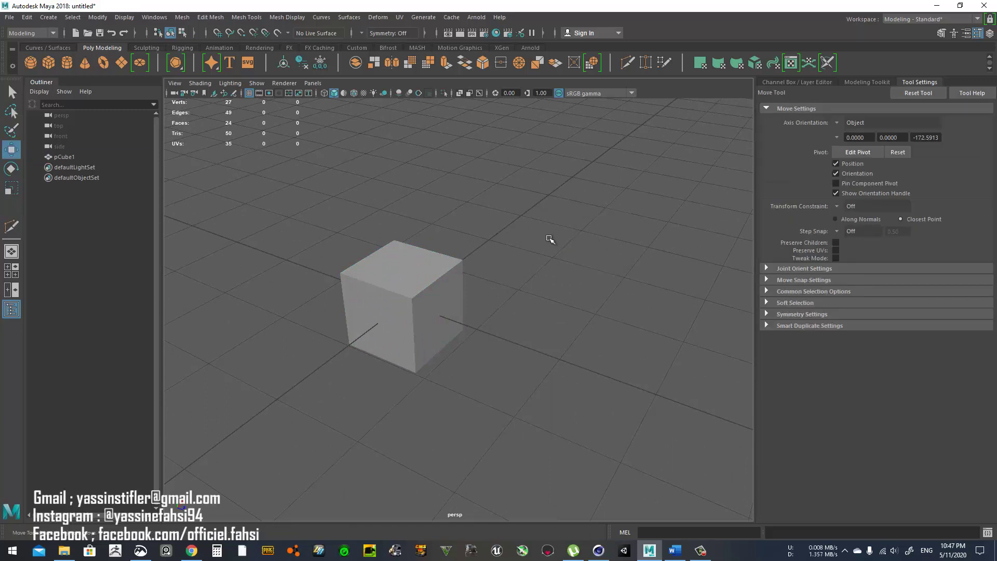
- Select the cube, switch it to edge selection and pick one edge on its upper rim
click(455, 286)
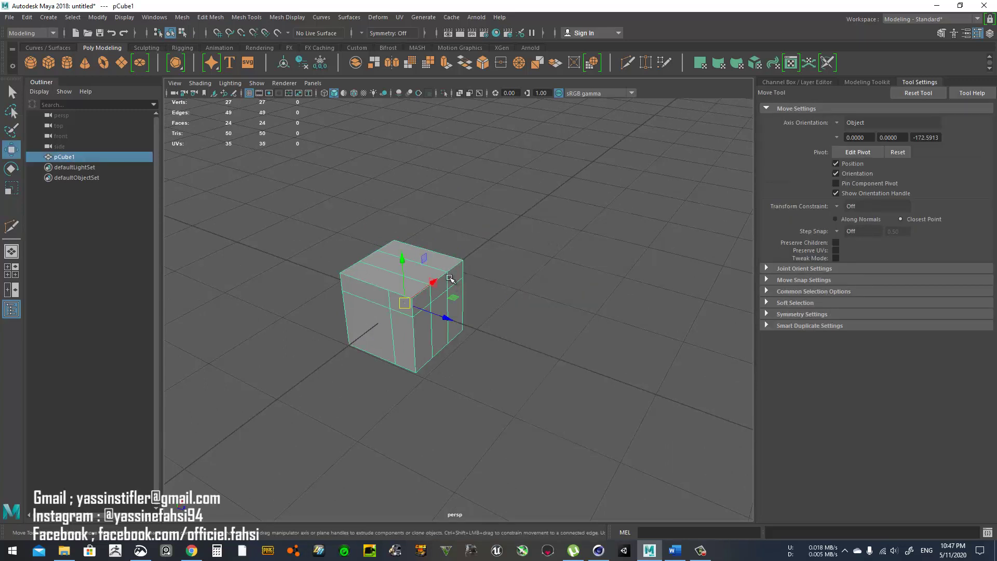
right_drag(497, 251, 539, 249)
click(448, 280)
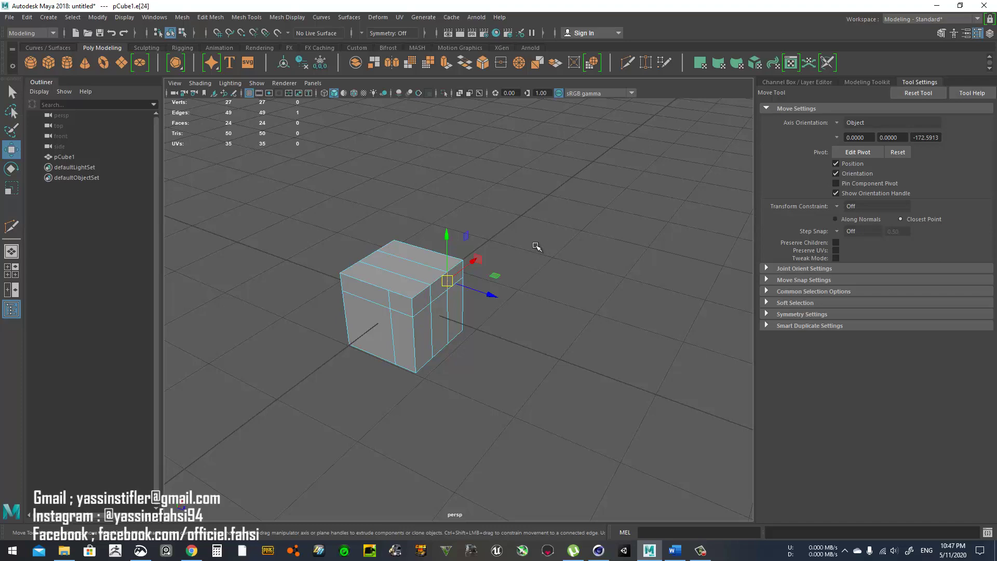
- Switch to Cinema 4D, replace the cut-up cube with a new cube and make it editable
key(alt+Tab)
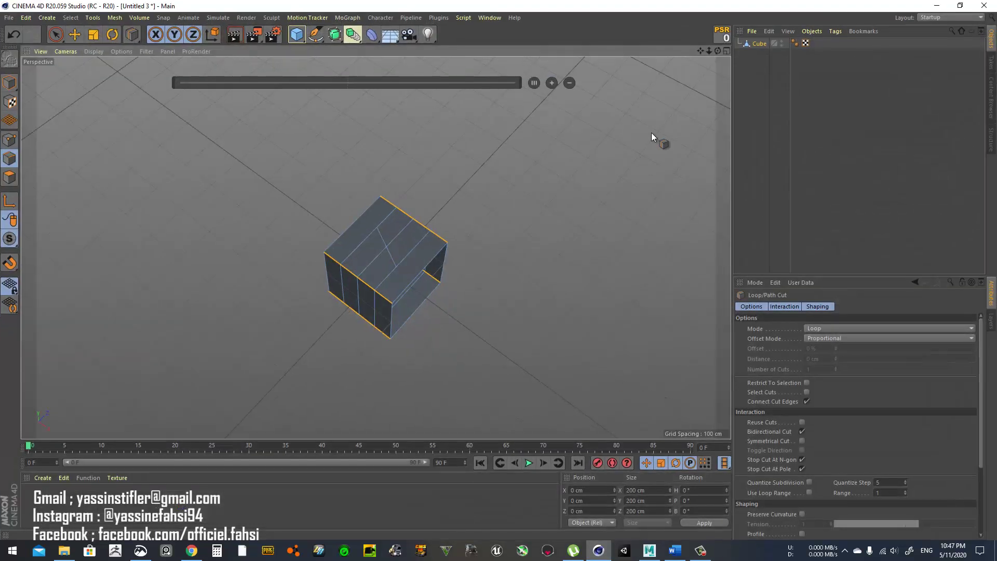
click(757, 44)
key(Delete)
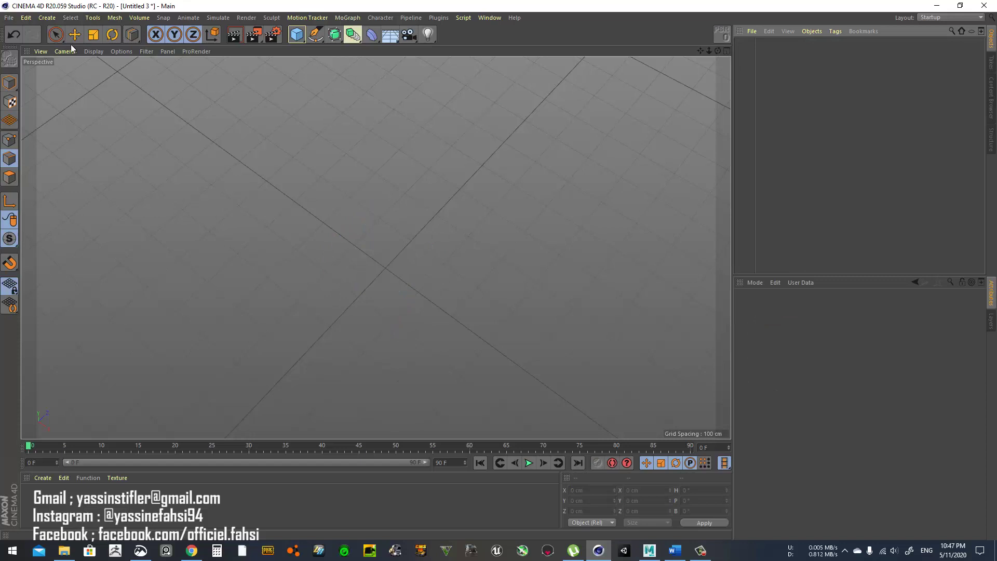
click(299, 40)
alt+drag(435, 222, 464, 258)
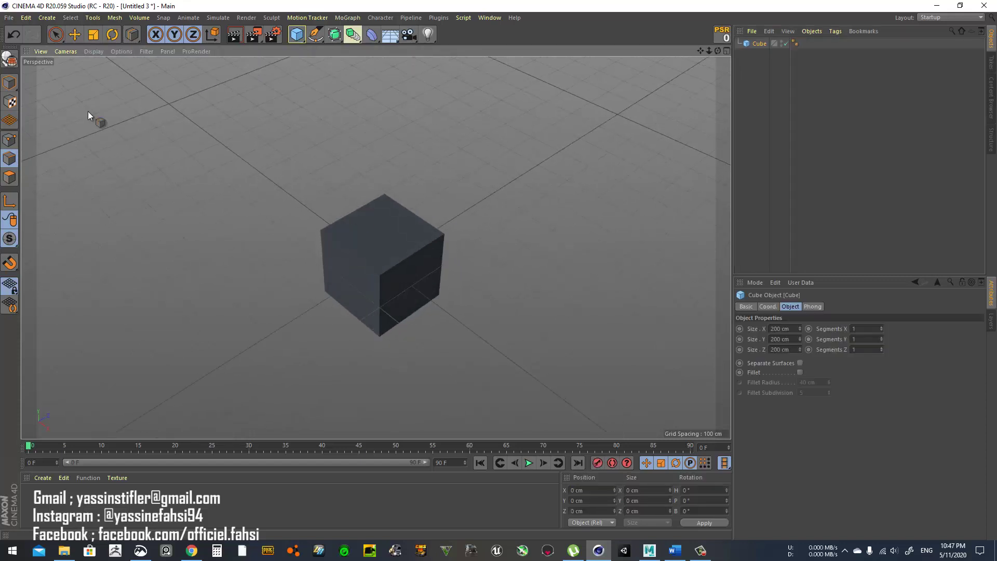
click(73, 36)
click(9, 58)
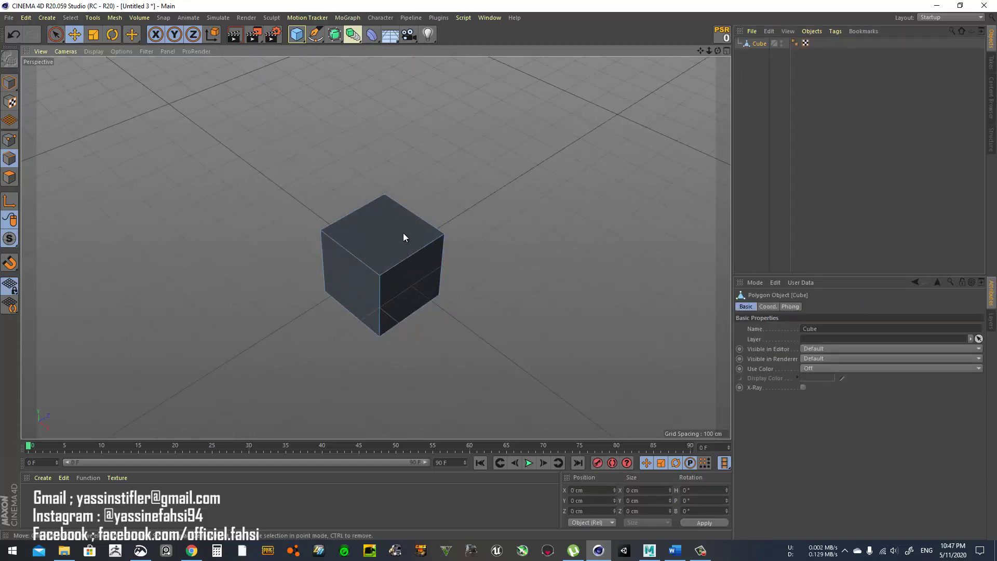
- Inset the cube's top polygon by about 72 cm with Extrude Inner and extrude the inner polygon upward into a tall column
click(414, 215)
click(7, 182)
click(417, 250)
right_click(618, 338)
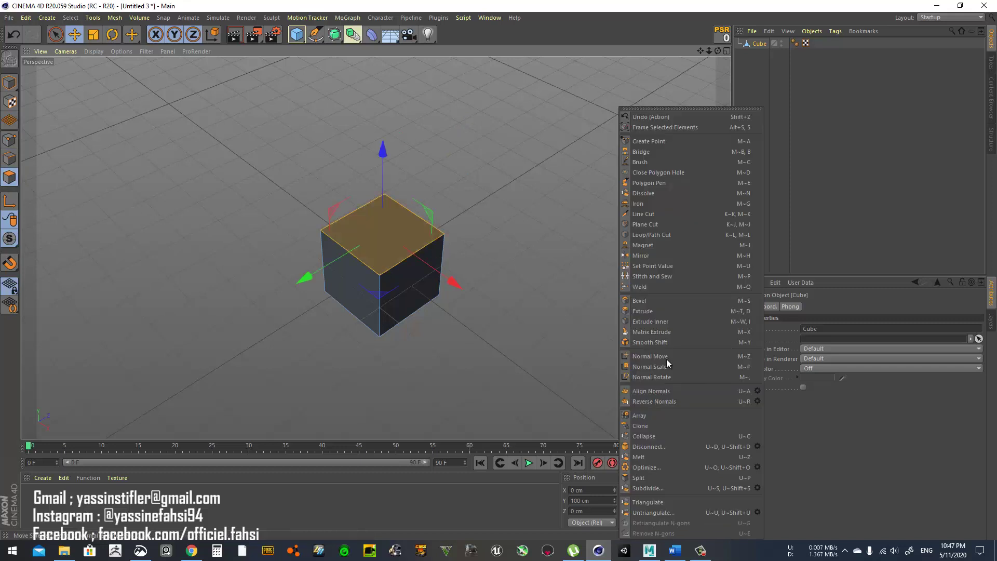
click(653, 319)
drag(484, 282, 497, 270)
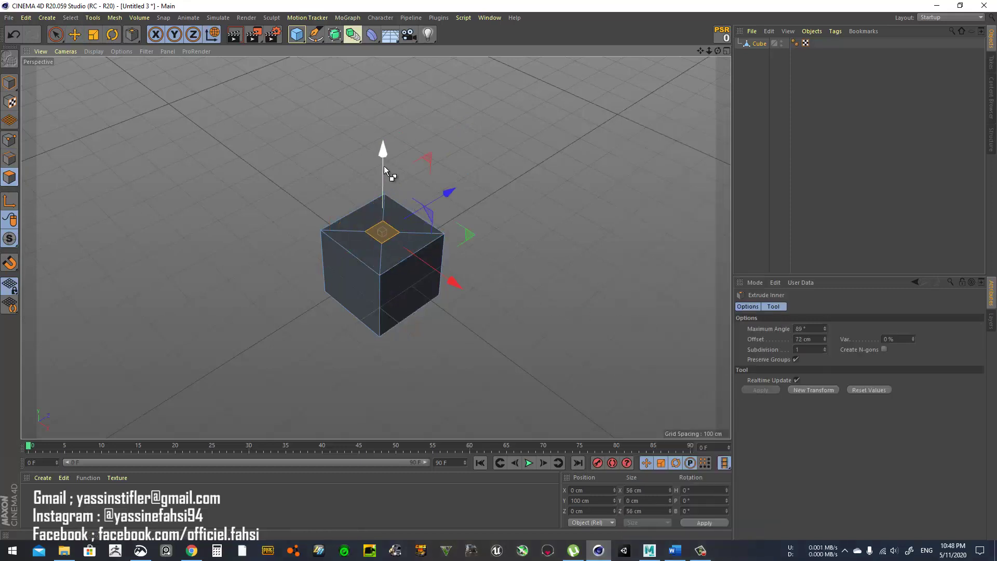
drag(385, 166, 394, 103)
click(760, 94)
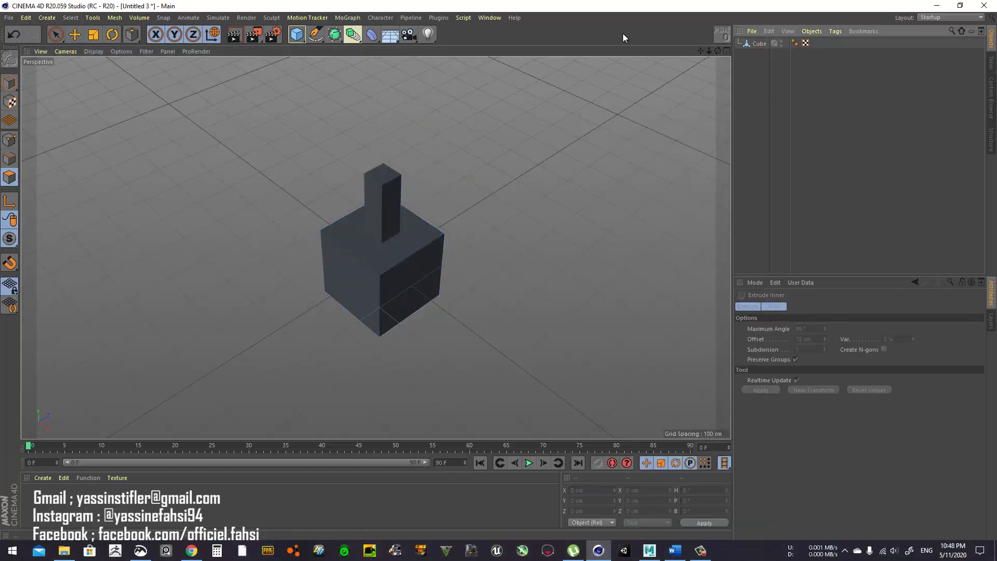
- Add a Subdivision Surface and make the cube its child
click(756, 43)
click(335, 35)
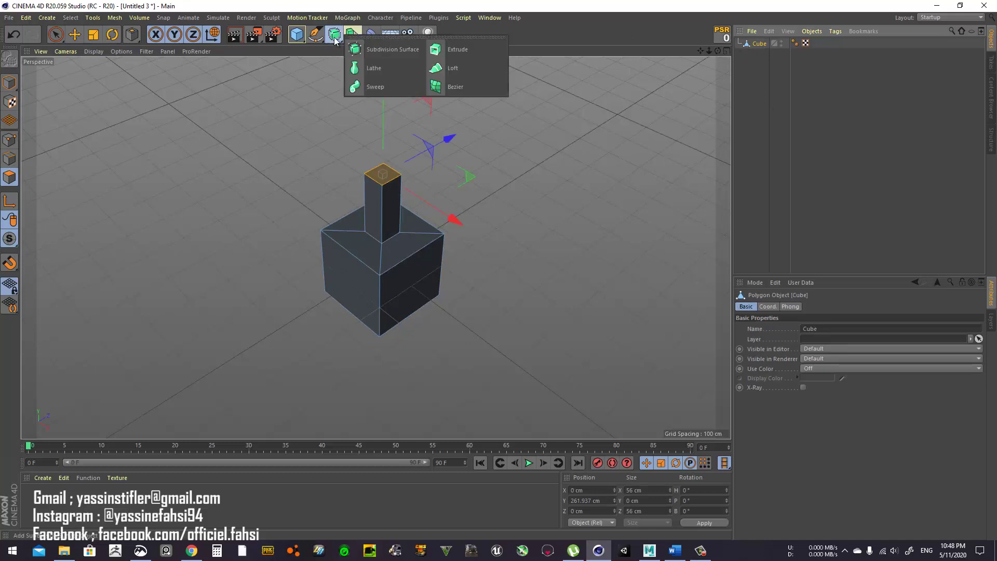
click(334, 34)
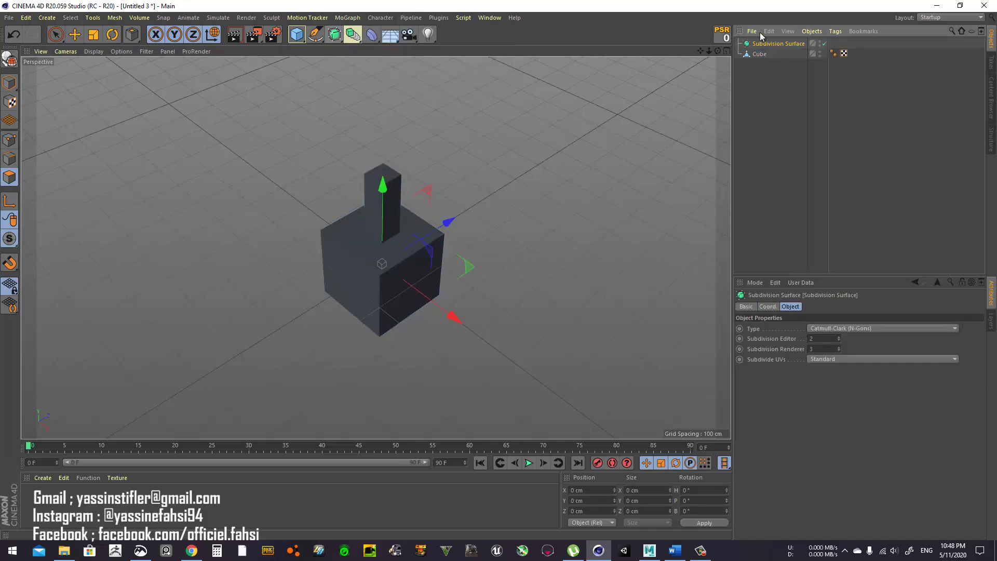
drag(762, 46, 766, 46)
click(768, 46)
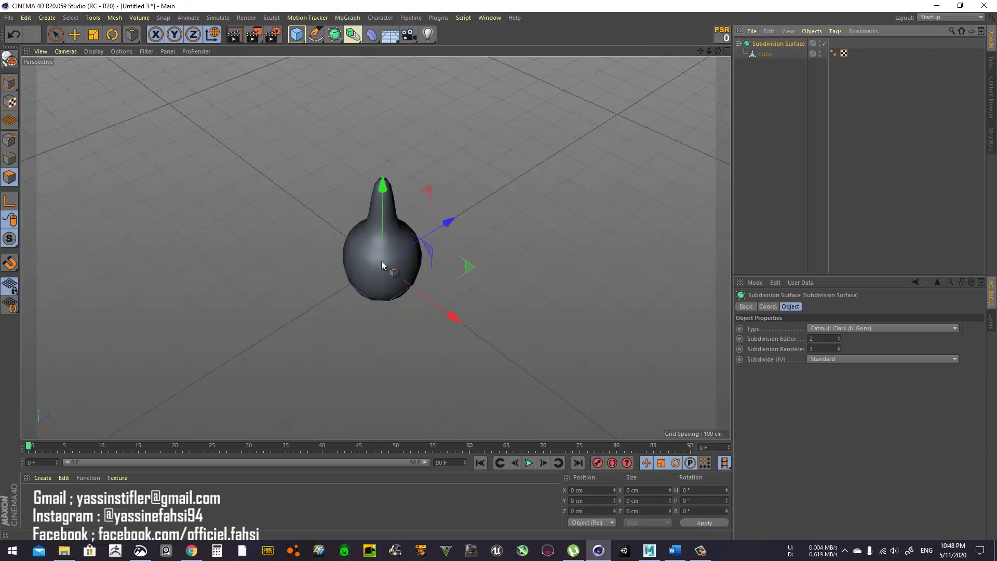
- Display the subdivided model as shaded with its mesh lines
alt+drag(383, 264, 385, 225)
alt+right_drag(378, 233, 507, 265)
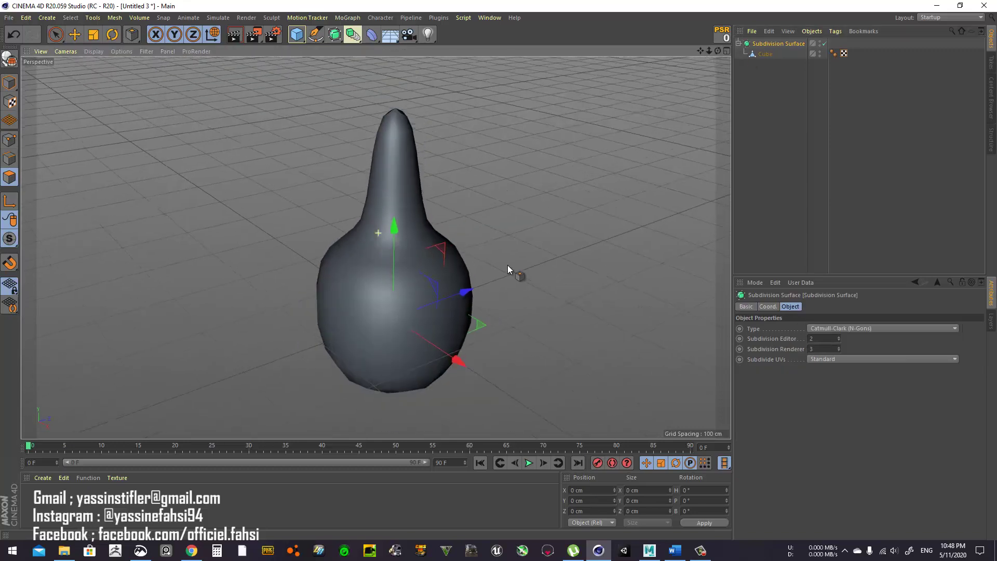
click(94, 51)
click(117, 71)
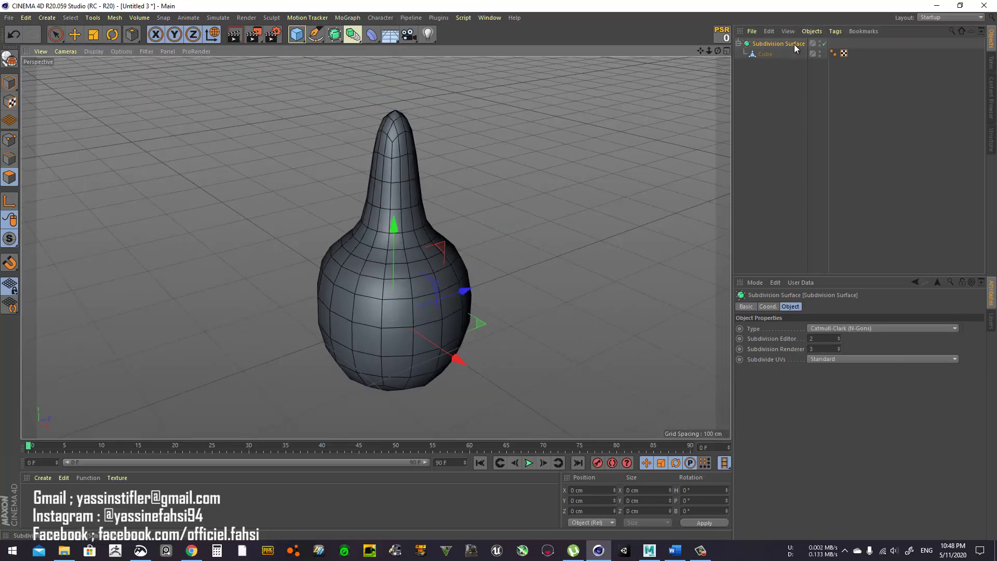
- Return to Maya and toggle the cube's smooth mesh preview on and off several times, leaving it on
click(935, 6)
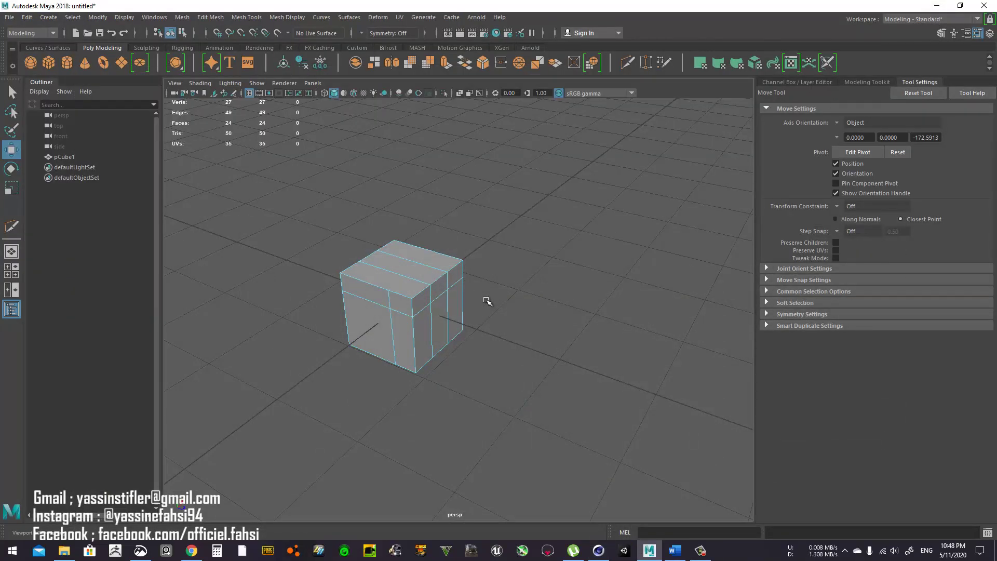
key(3)
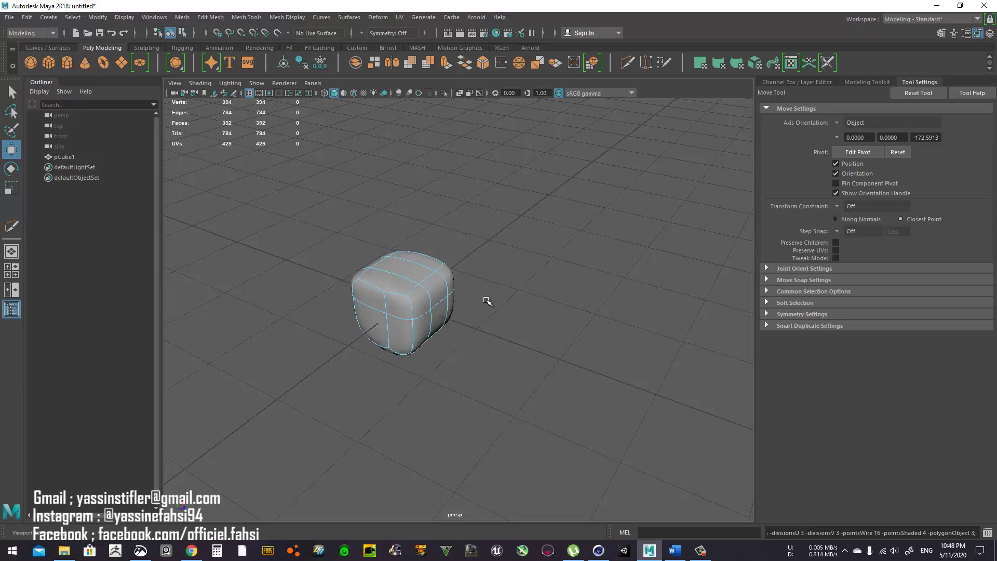
key(1)
key(3)
key(1)
key(3)
- Switch the smoothed cube to vertex selection and move its upper corner vertex outward along the Z axis
right_drag(491, 294, 453, 254)
click(441, 263)
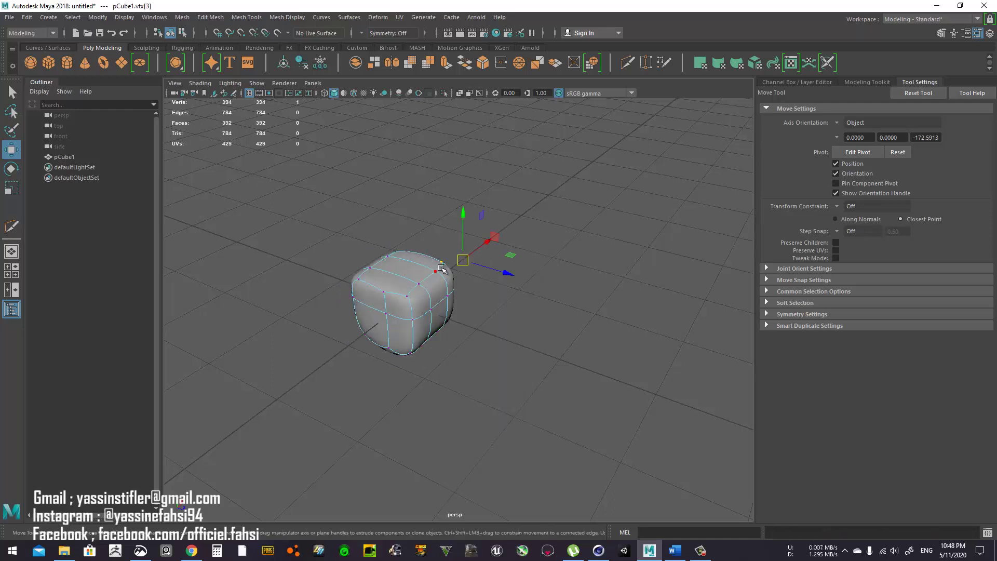
drag(497, 269, 518, 275)
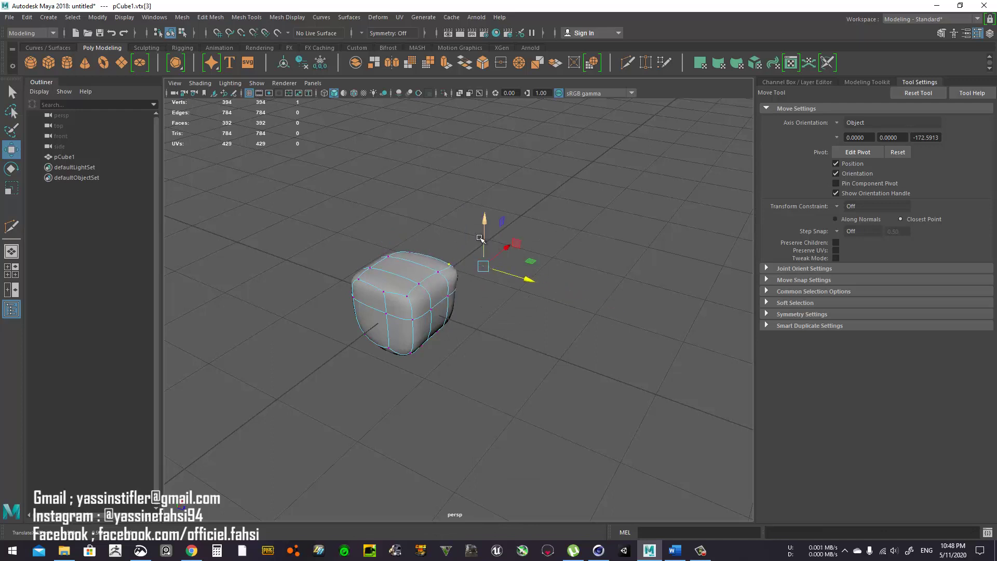
- Try stretching the corner vertex upward twice, undo each move and clear the selection
drag(482, 136, 481, 130)
key(ctrl+z)
drag(485, 221, 486, 55)
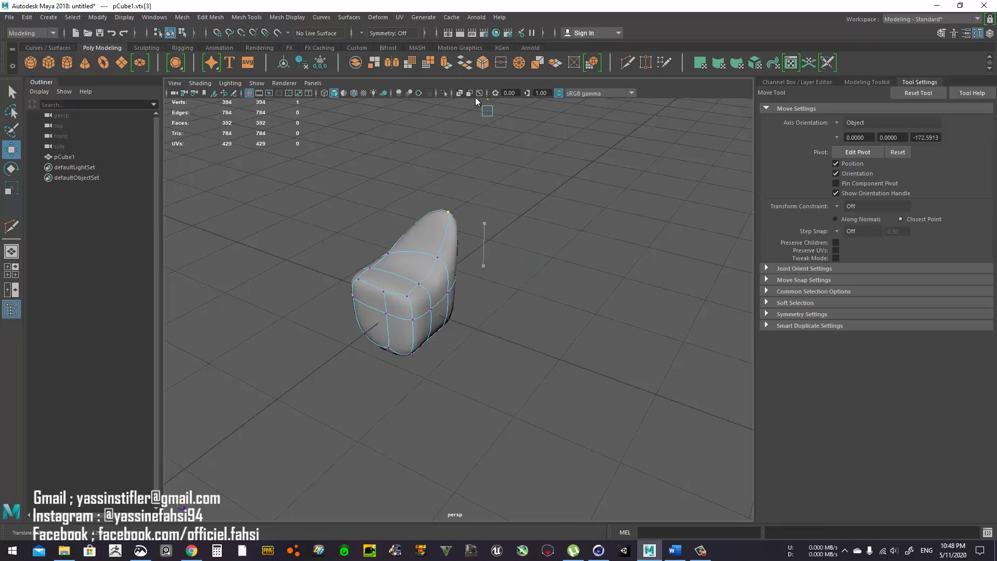
key(ctrl+z)
right_drag(631, 218, 638, 240)
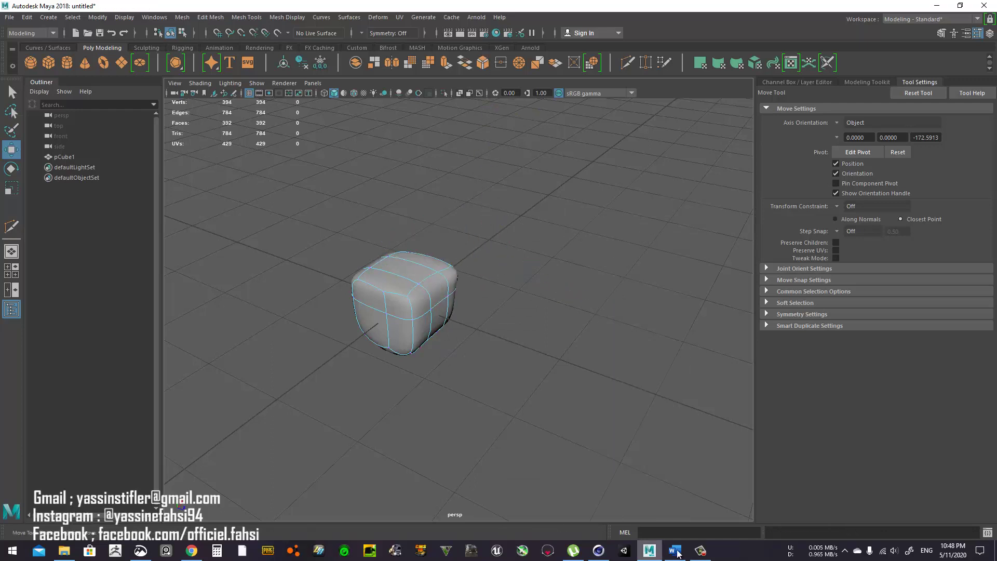
- Switch to Cinema 4D, take the cube out of the Subdivision Surface and delete the Subdivision Surface
click(599, 551)
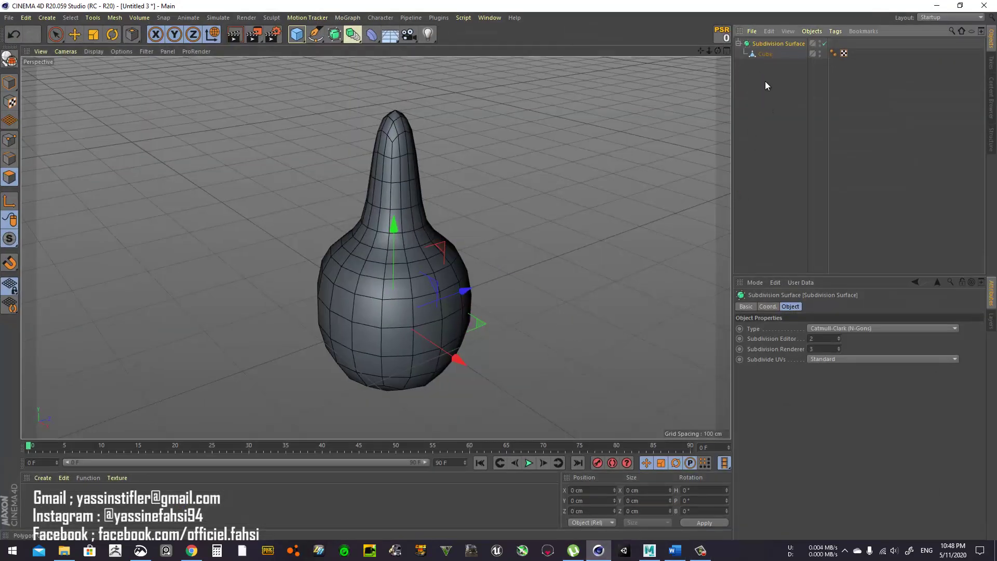
drag(769, 56, 770, 97)
click(769, 46)
key(Delete)
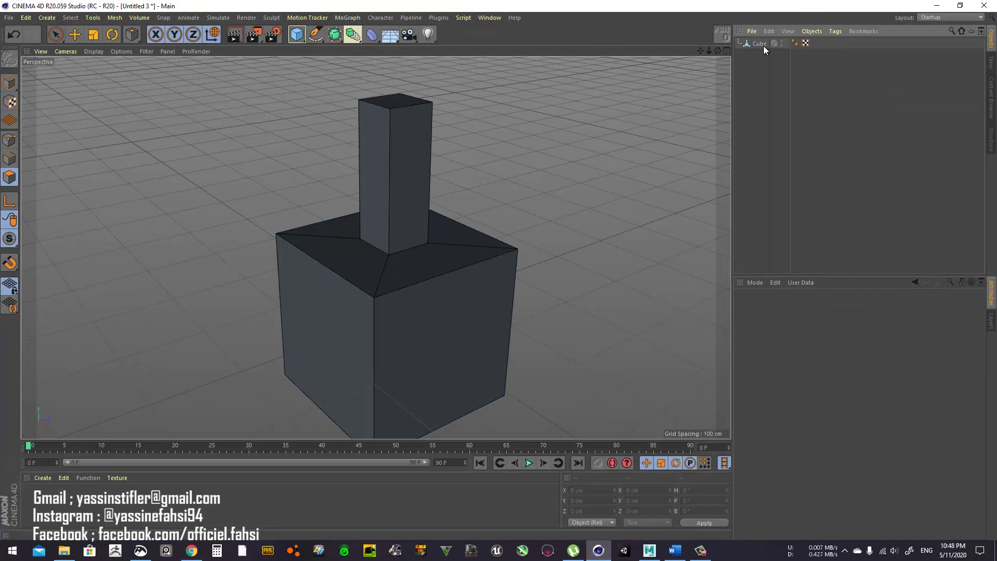
- Activate the Move tool and select all polygons of the cube
click(759, 44)
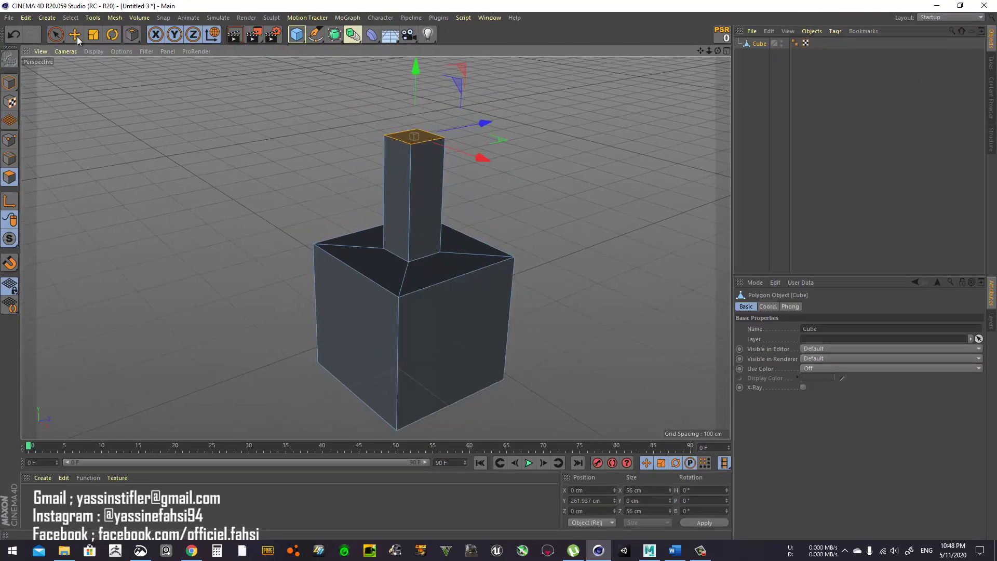
click(77, 36)
click(438, 291)
key(ctrl+a)
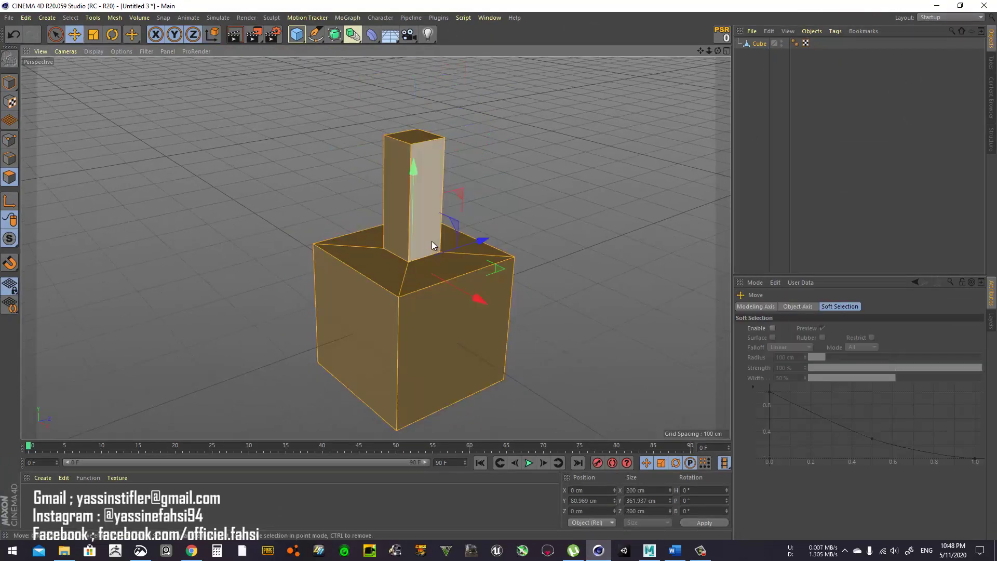
- Try subdividing the selected polygons and undo it
right_click(583, 225)
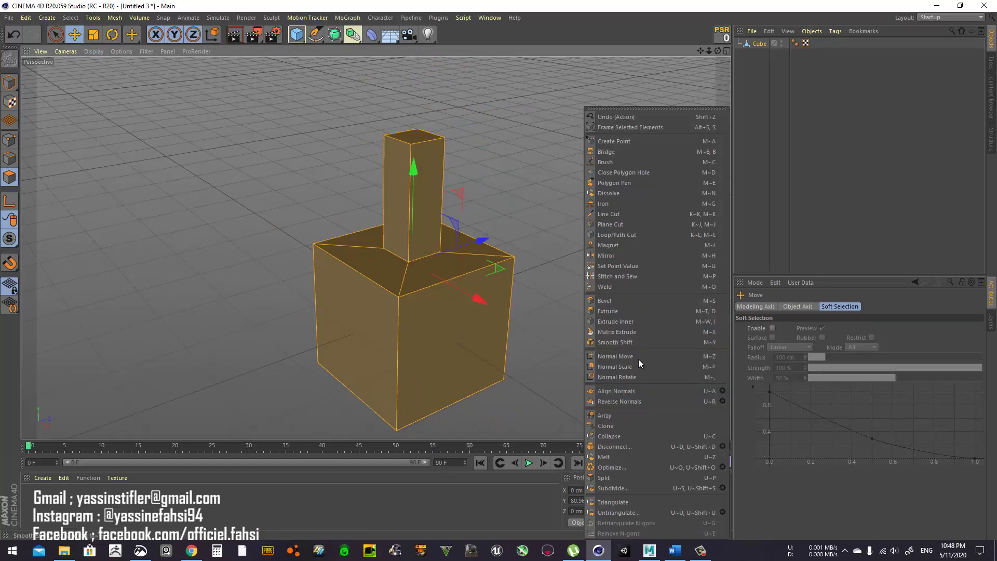
click(688, 489)
key(ctrl+z)
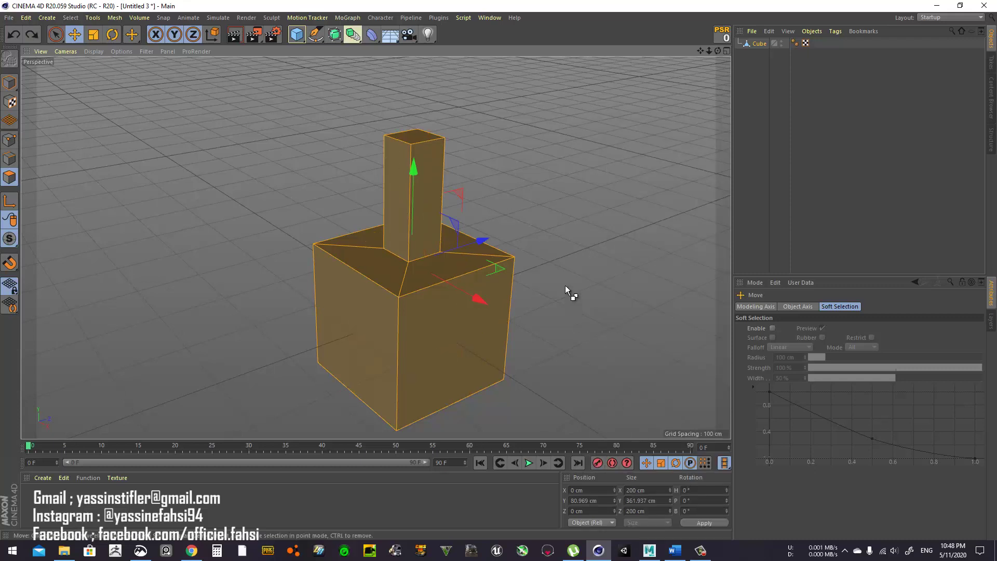
- Subdivide all the cube's polygons with Smooth Subdivision enabled
right_click(587, 208)
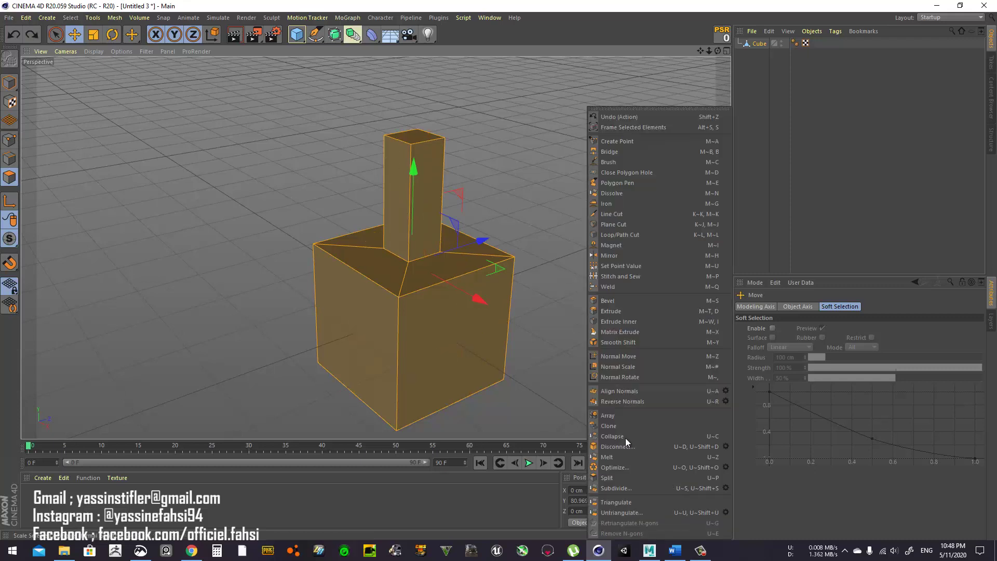
click(726, 487)
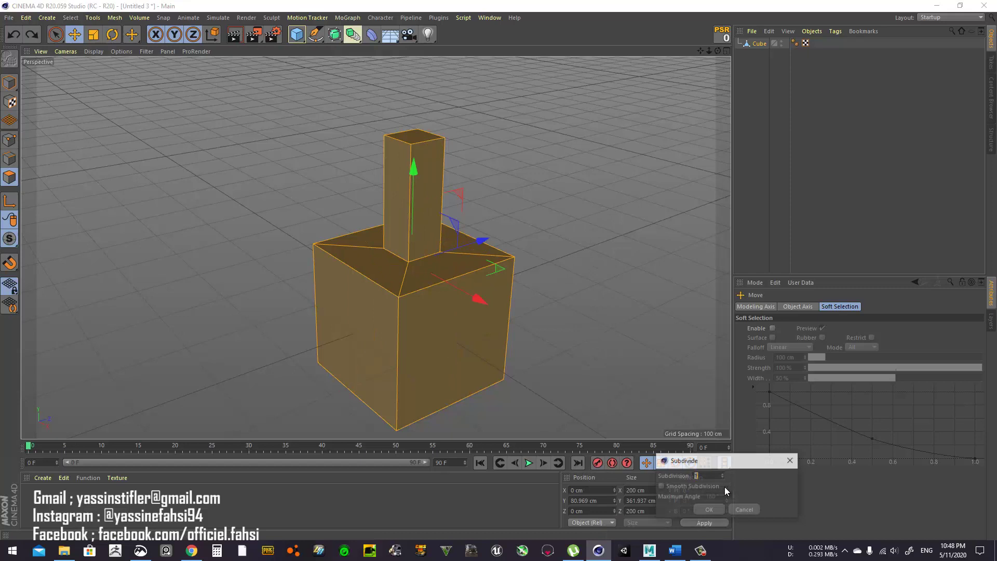
click(669, 485)
click(708, 510)
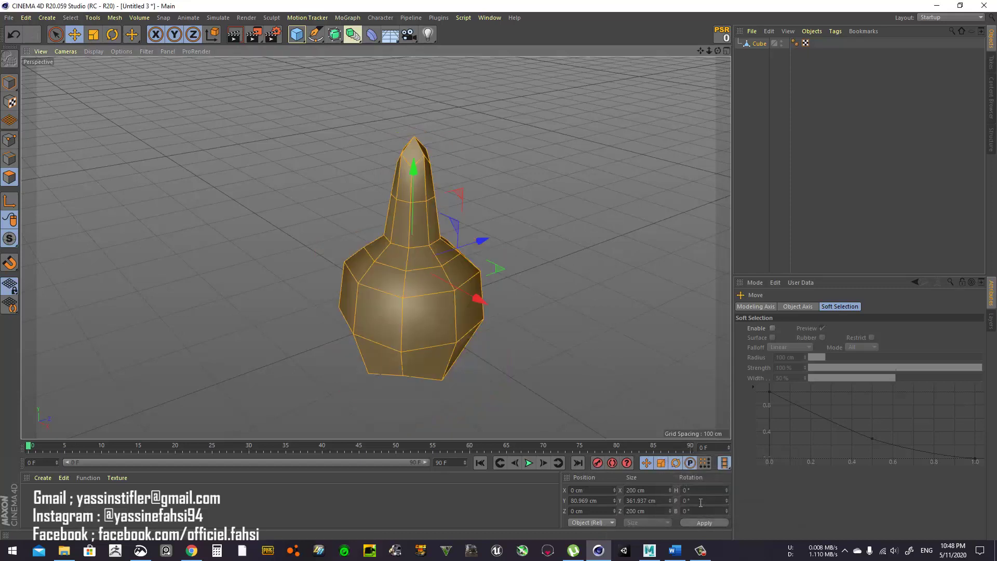
click(757, 51)
click(758, 46)
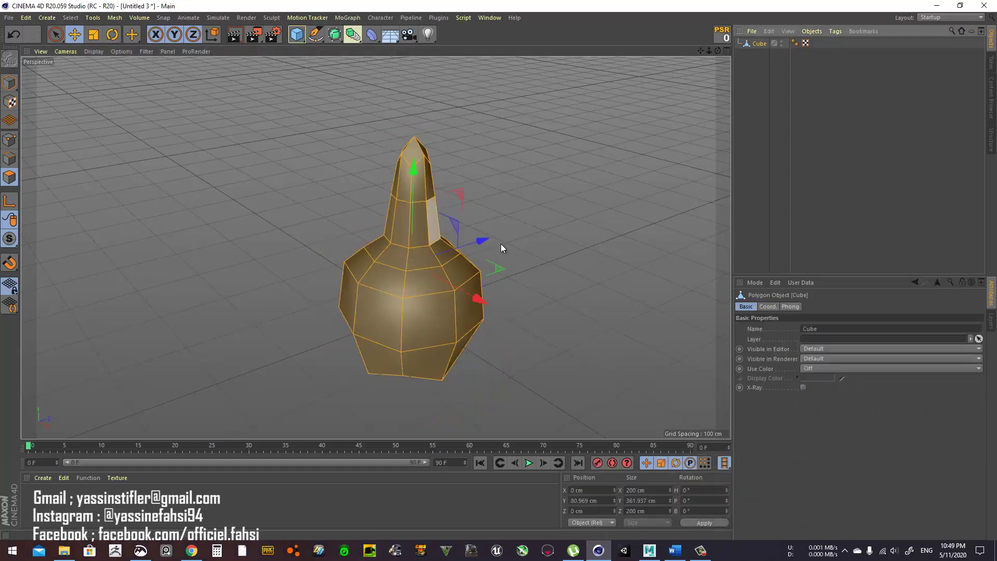
- Return to Maya, turn off the smooth preview, and raise and extrude the cube's three top faces upward
click(936, 5)
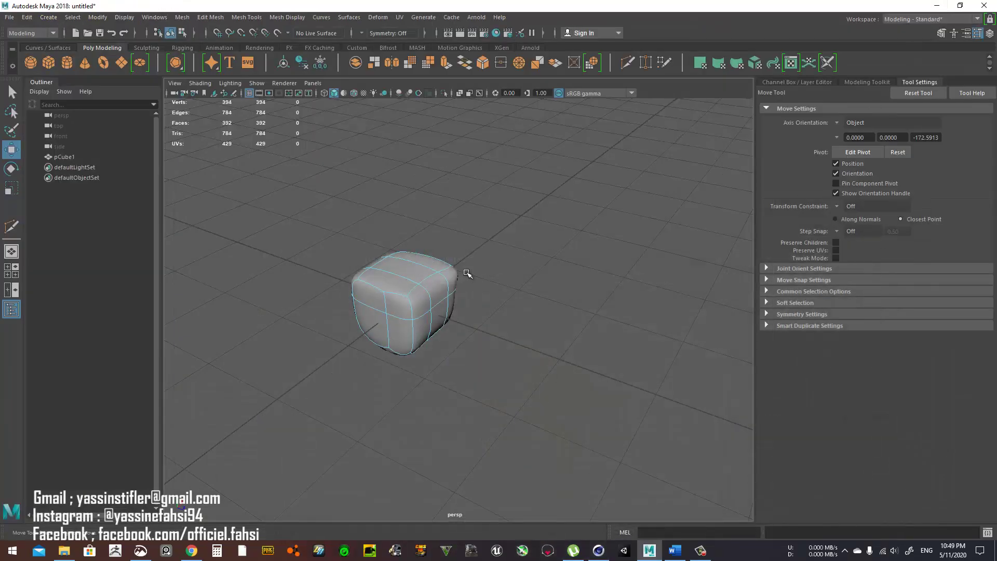
key(1)
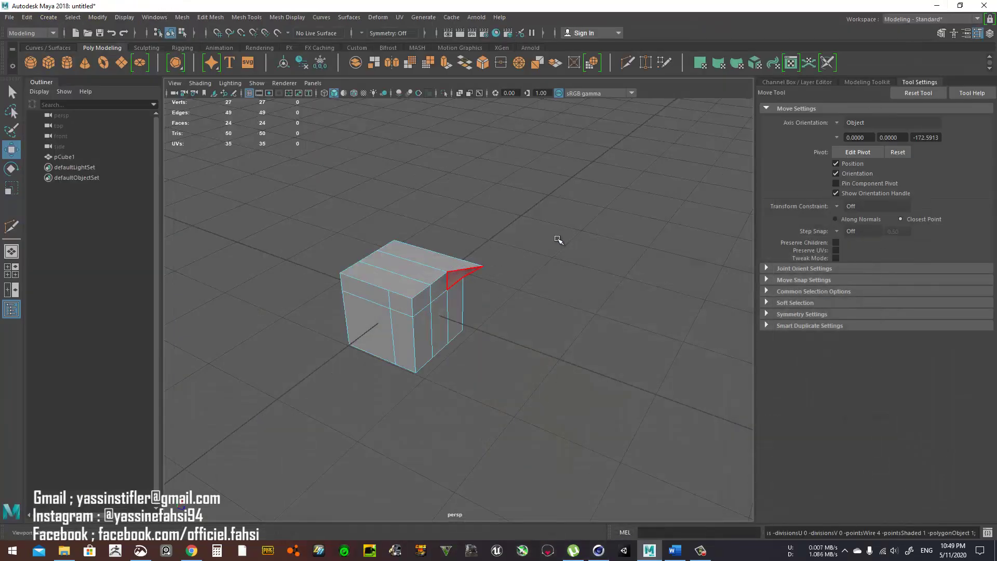
alt+drag(558, 239, 405, 109)
click(385, 250)
shift+click(422, 242)
shift+click(407, 243)
alt+middle_drag(413, 205, 481, 261)
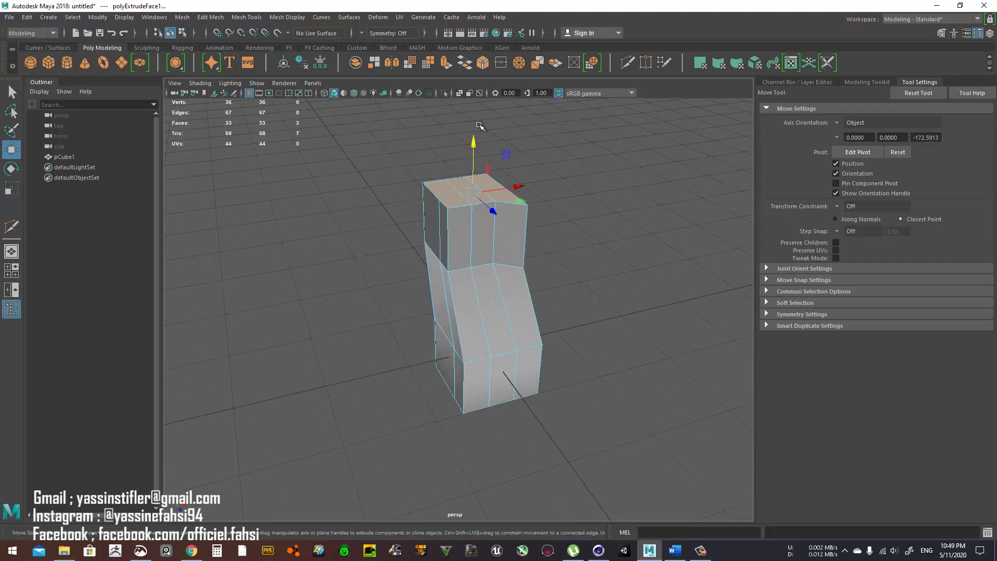
- Reduce the polygons of the whole extruded mesh by 50 percent with the Reduce command
click(428, 62)
key(ctrl+z)
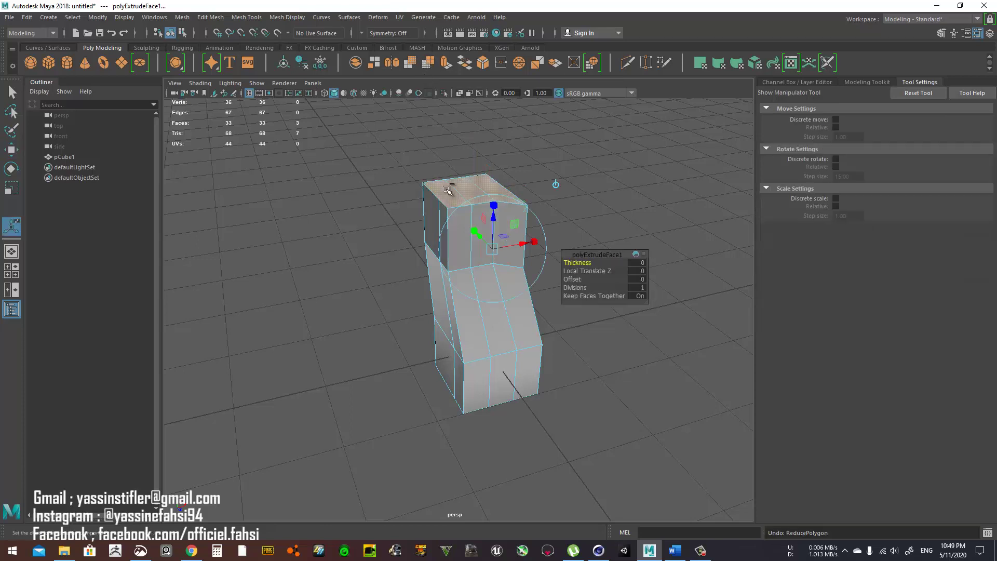
right_click(587, 183)
key(q)
drag(623, 148, 381, 449)
click(427, 64)
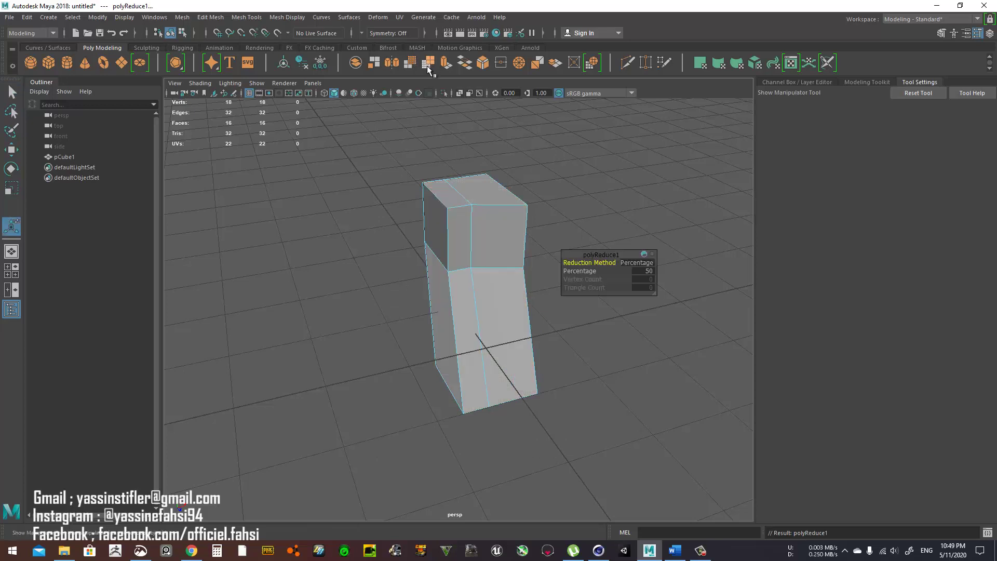
- Undo the polygon reduction, and try smoothing the whole extruded mesh with 1 division
key(ctrl+z)
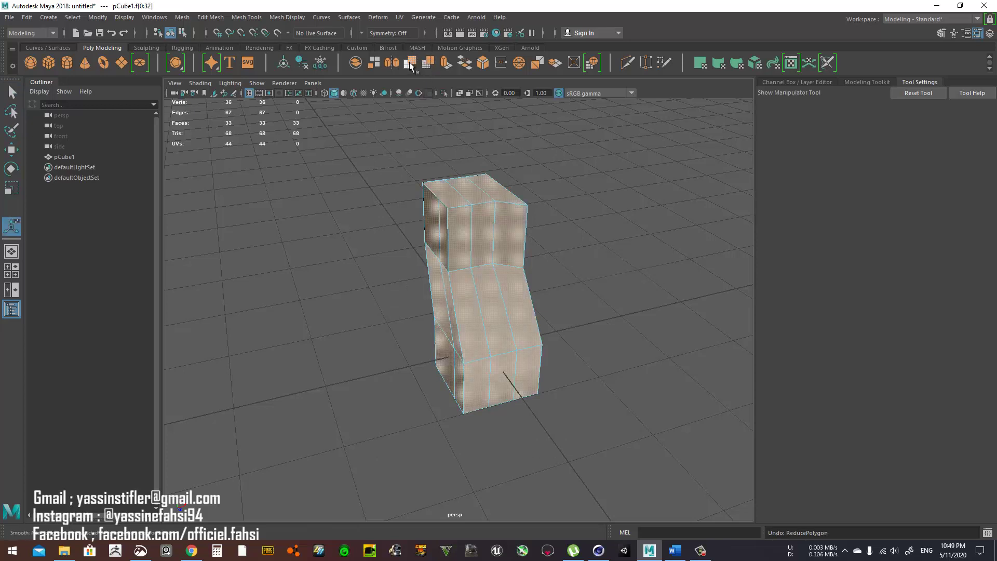
click(410, 62)
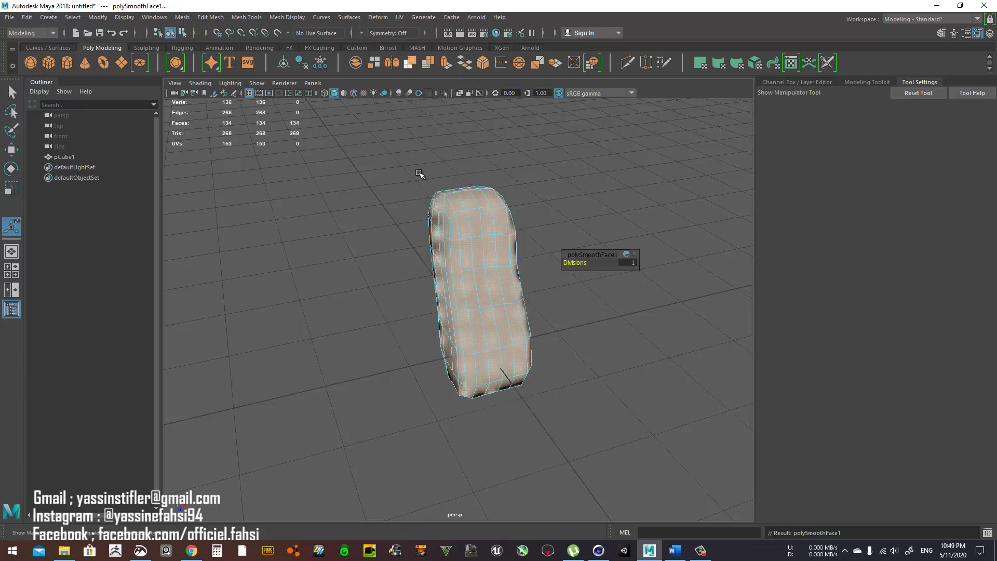
alt+drag(416, 174, 453, 298)
key(ctrl+z)
key(w)
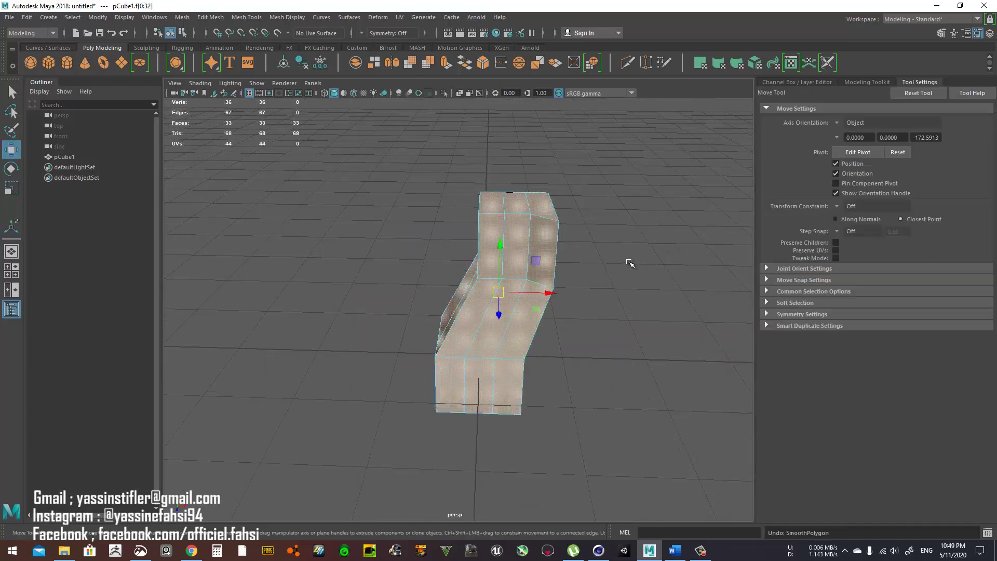
- Undo the last smoothing and smooth the whole mesh exponentially with 2 division levels, using OpenSubdiv Catmull-Clark
mouse_move(601, 251)
alt+mouse_down()
mouse_move(561, 250)
mouse_move(603, 248)
alt+mouse_up()
shift+right_drag(603, 244, 603, 379)
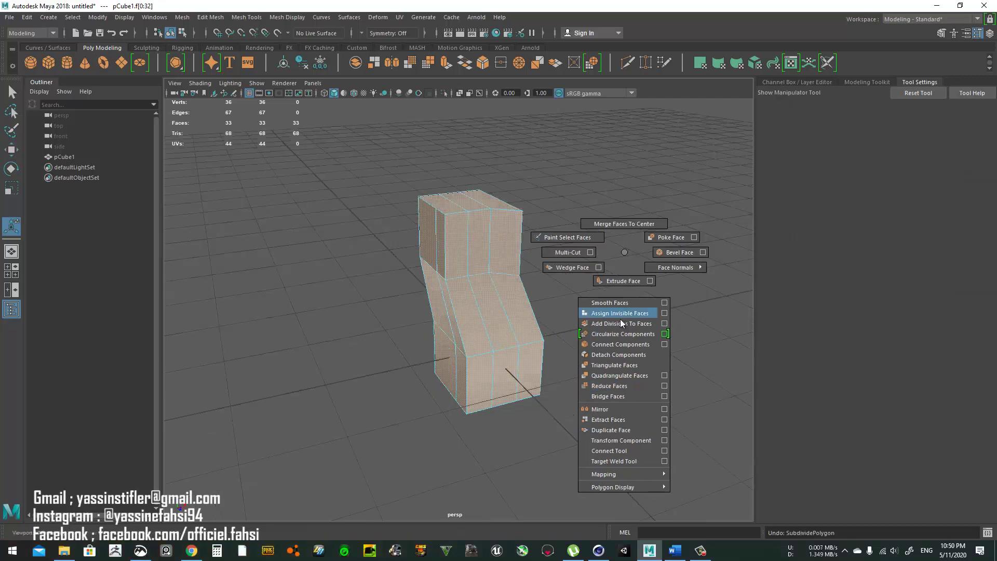
shift+right_drag(620, 319, 636, 352)
key(ctrl+z)
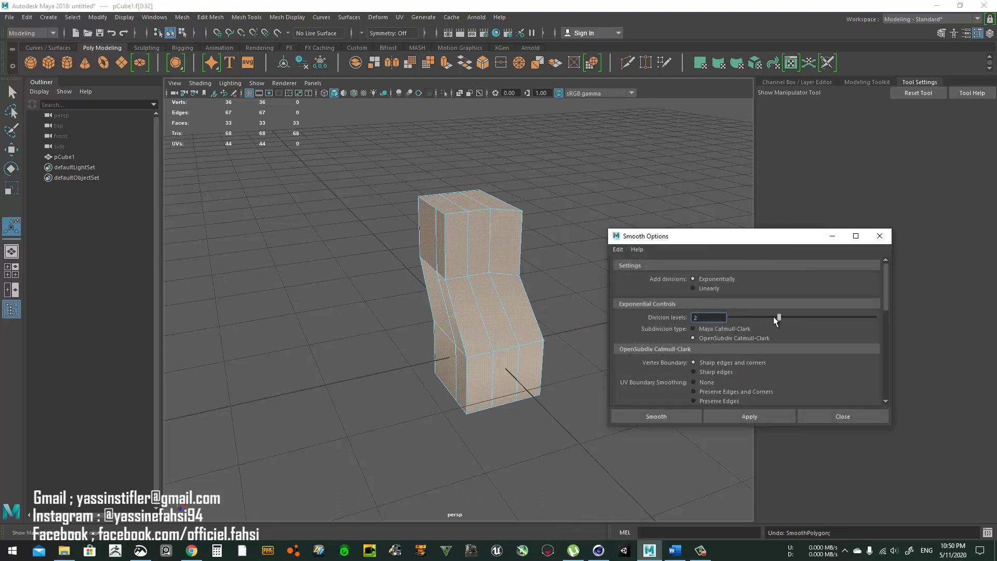
click(748, 415)
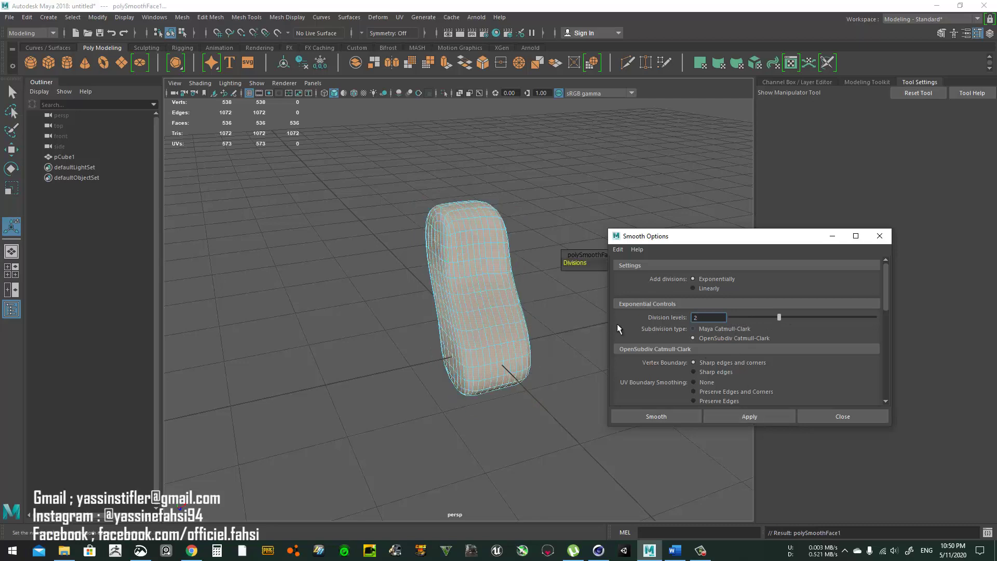
click(836, 416)
mouse_move(597, 322)
alt+mouse_down()
mouse_move(553, 291)
mouse_move(584, 314)
alt+mouse_up()
key(w)
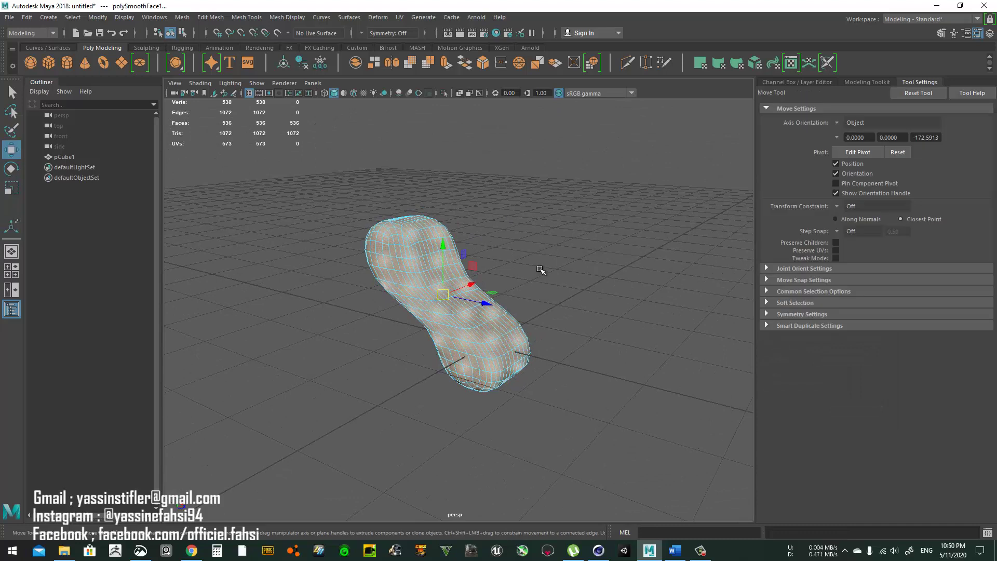
right_drag(542, 268, 579, 244)
- Delete the smoothed mesh and create a new polygon cube
key(Delete)
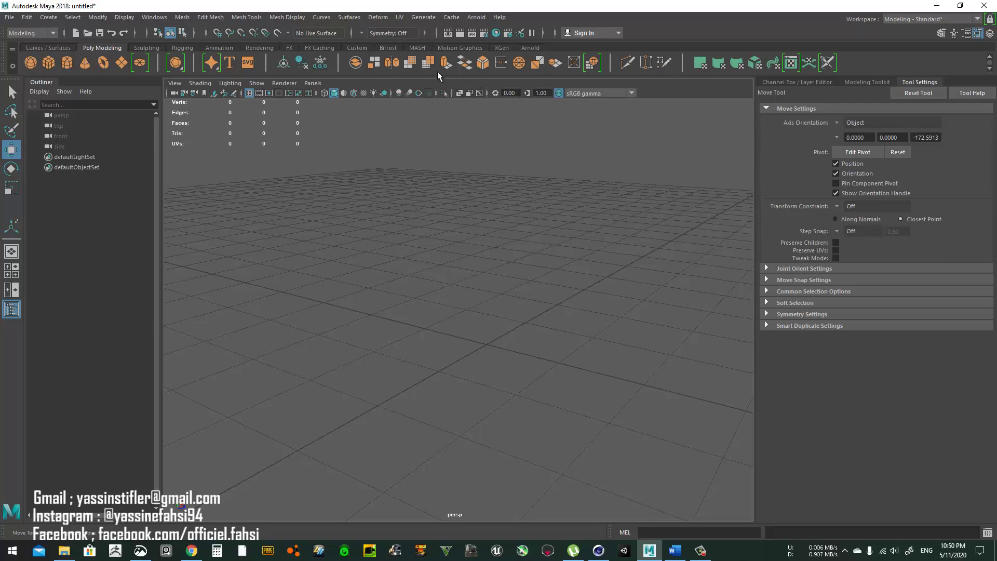
right_click(126, 256)
click(82, 217)
click(48, 62)
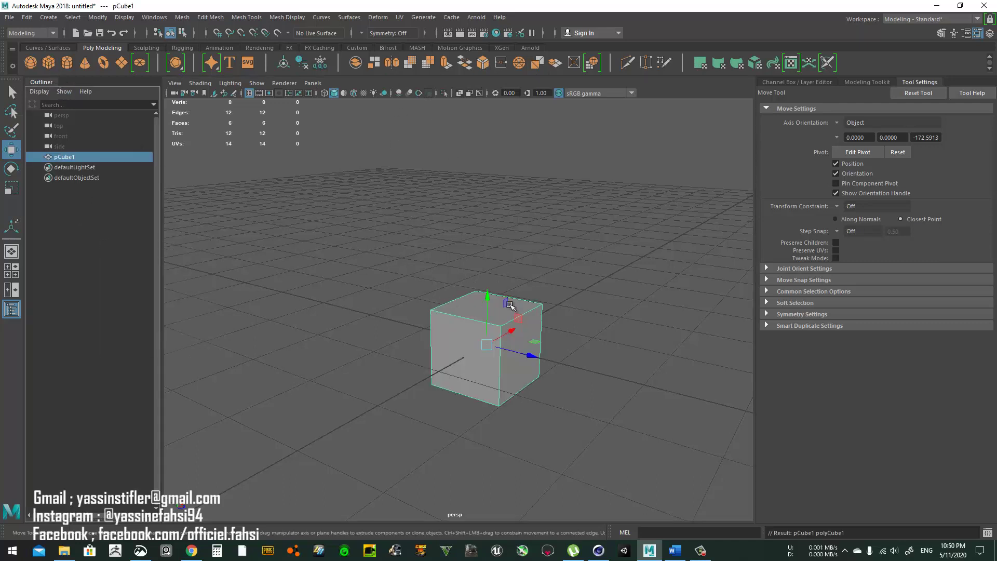
- Cut one edge loop around the cube, close to one of its vertical faces
right_drag(572, 251, 469, 265)
click(542, 304)
ctrl+click(527, 323)
key(w)
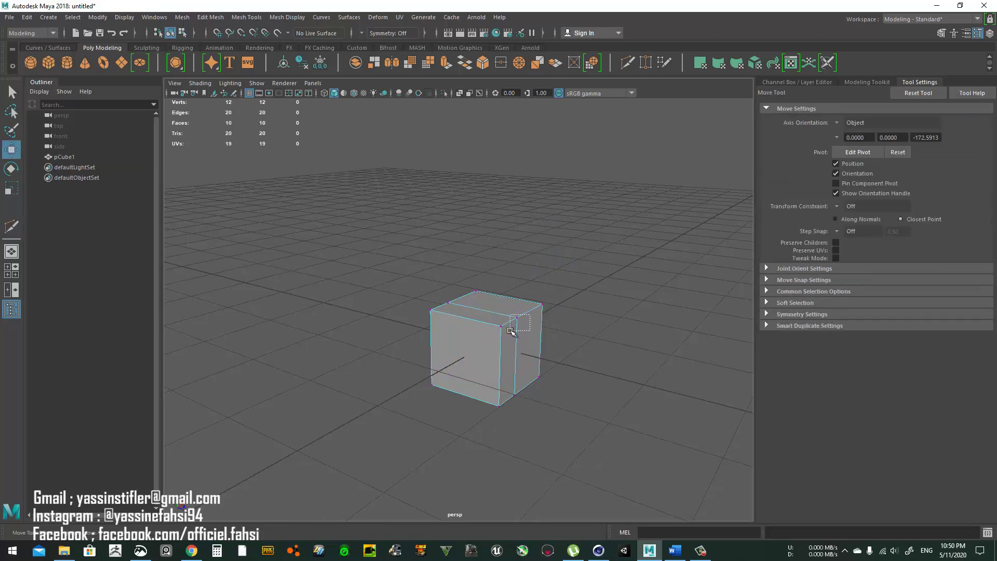
- Raise one vertex of the new edge loop well above the cube's top face
click(517, 317)
drag(518, 273, 518, 224)
alt+drag(482, 361, 491, 325)
- Turn on the cube's smooth preview and shift the raised vertex slightly sideways along the red axis
key(3)
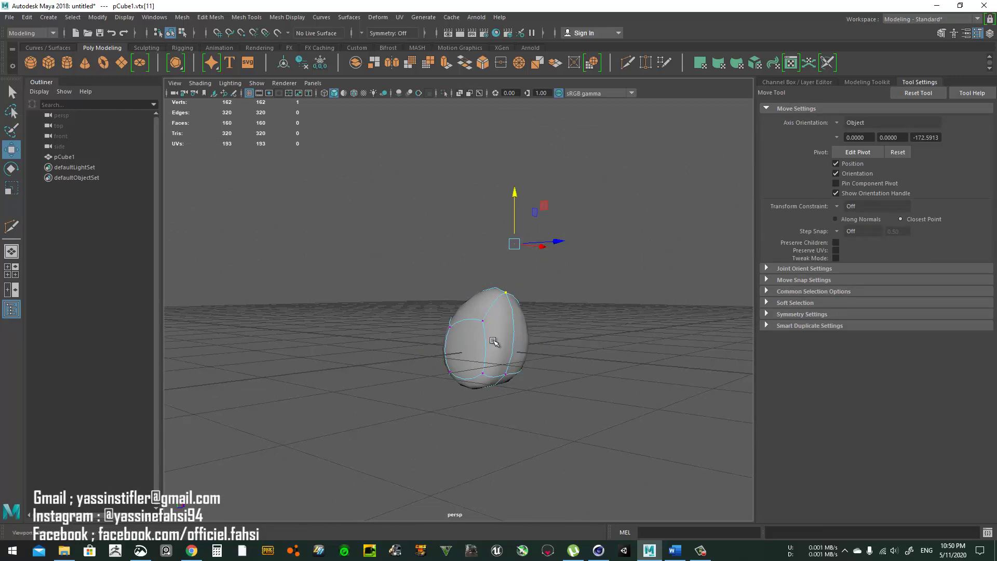
alt+drag(495, 341, 444, 287)
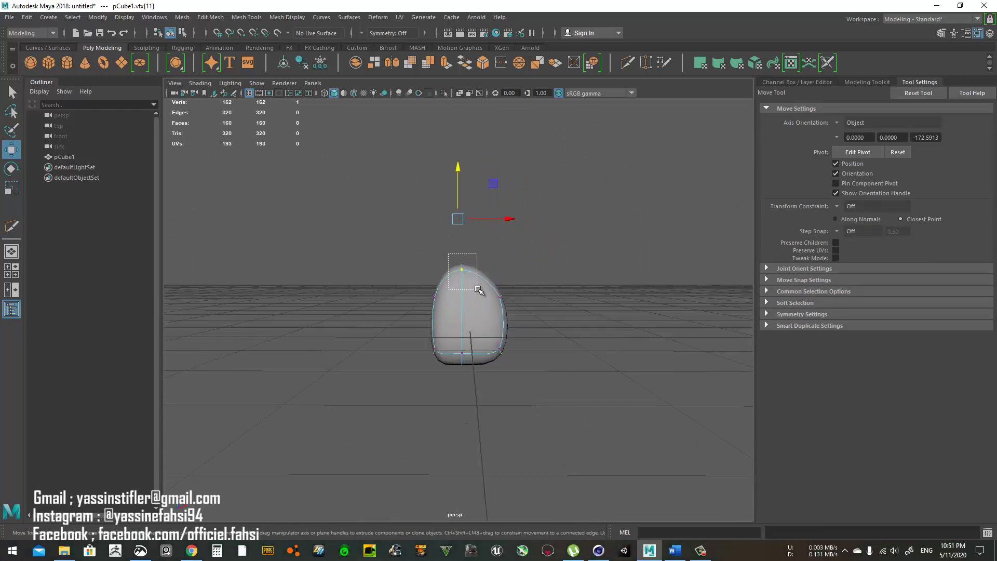
drag(504, 219, 514, 221)
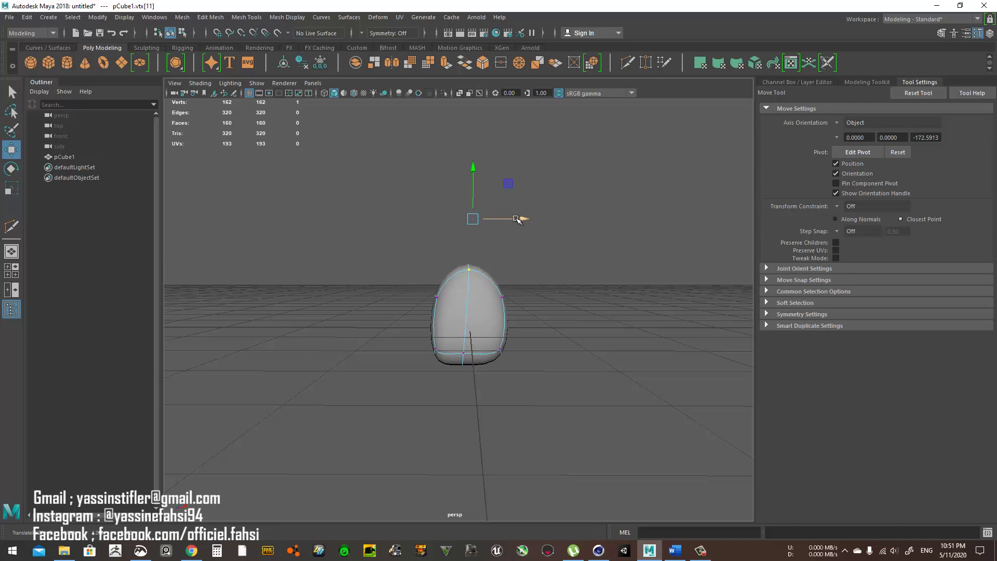
- Open the recent scene RETOP 08.mb from the maya retop folder
click(9, 17)
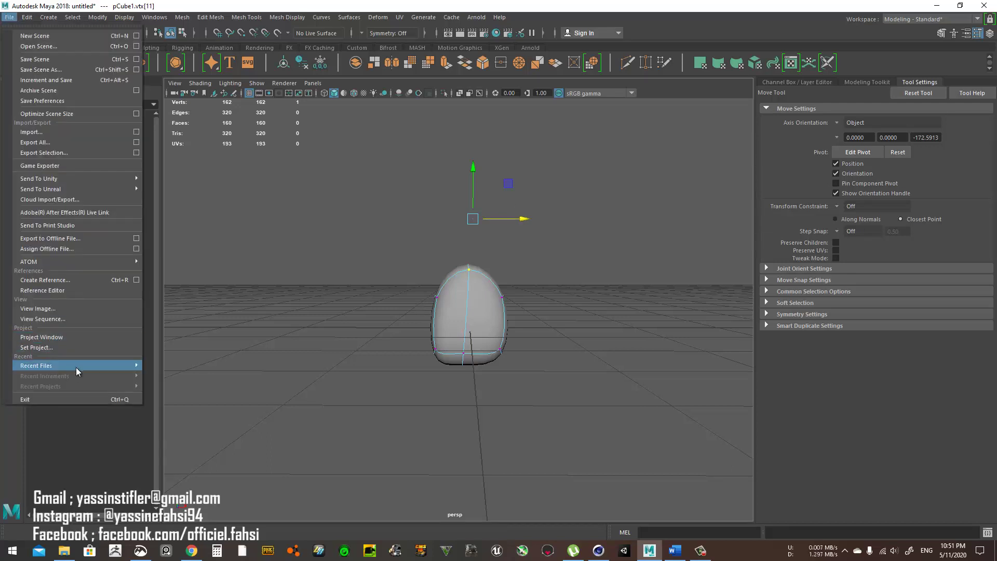
mouse_move(76, 365)
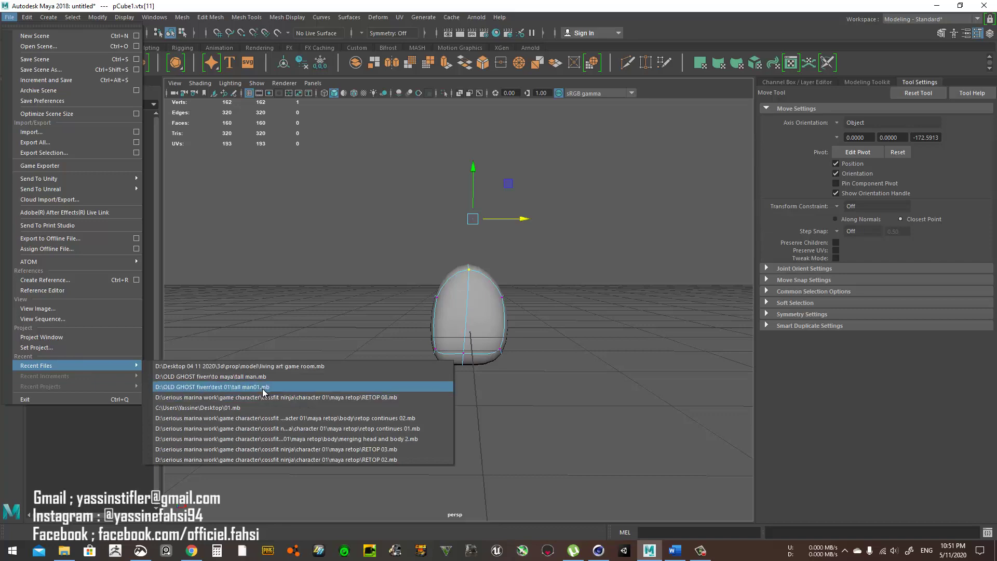
click(276, 396)
click(516, 279)
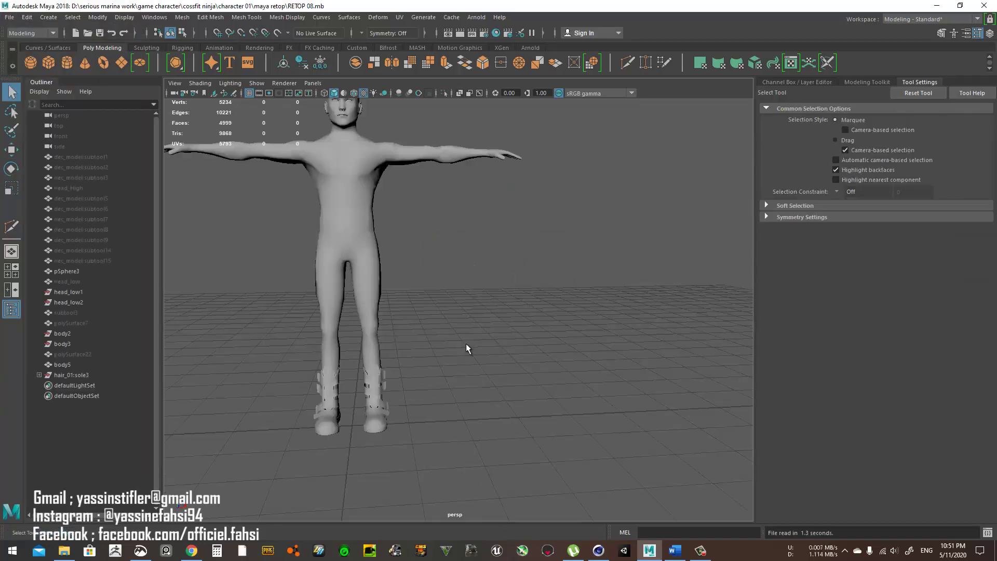
- Select the character's body mesh and examine its overall topology from the front
click(418, 287)
alt+drag(419, 286, 519, 285)
scroll(440, 290, up, 3)
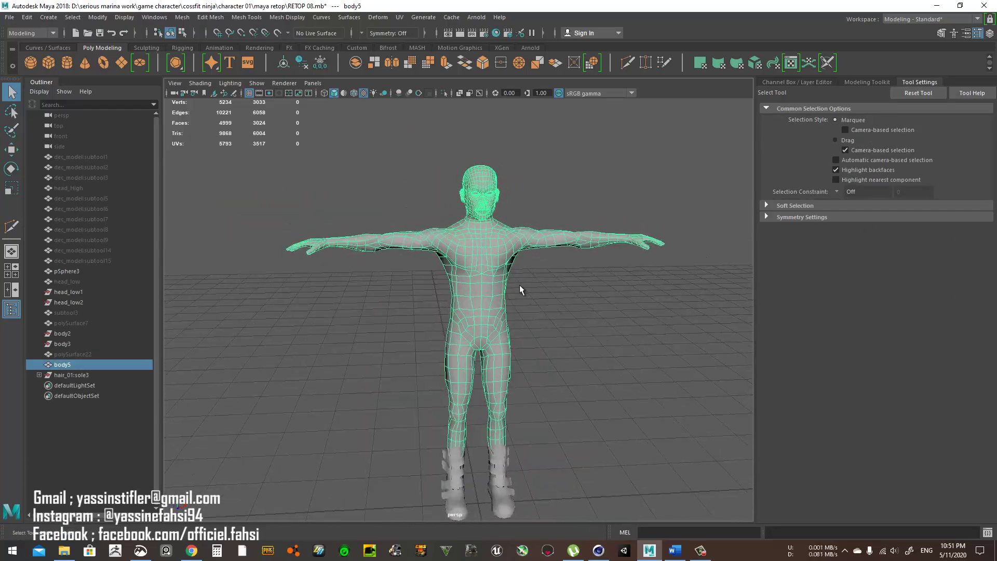
click(519, 285)
click(499, 244)
scroll(491, 257, up, 5)
scroll(547, 231, down, 3)
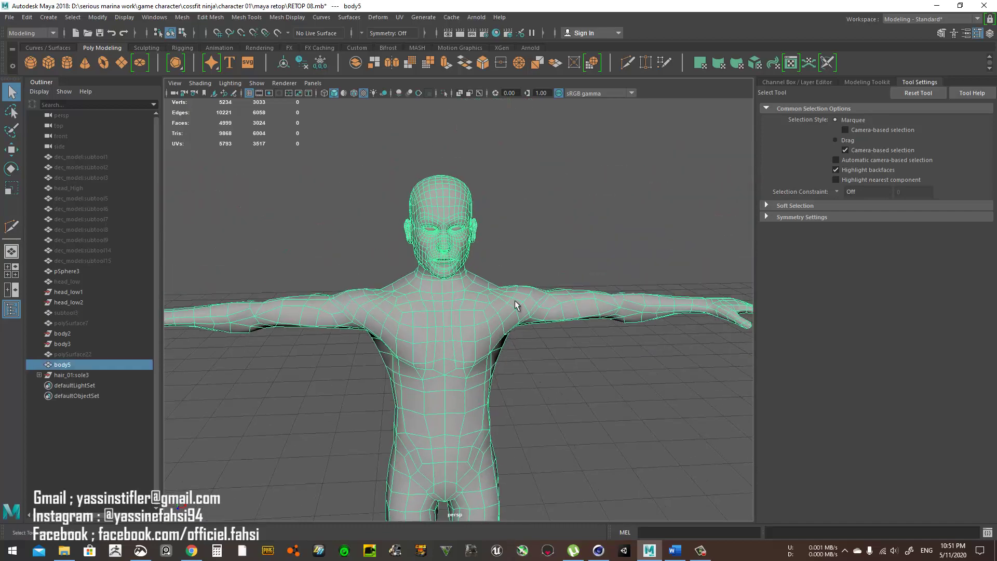
- Examine the character's head and face up close, both shaded and with the body's wireframe highlighted
click(543, 240)
click(460, 258)
scroll(557, 266, up, 4)
alt+middle_drag(505, 288, 488, 395)
click(523, 269)
alt+drag(442, 312, 497, 252)
scroll(488, 256, down, 1)
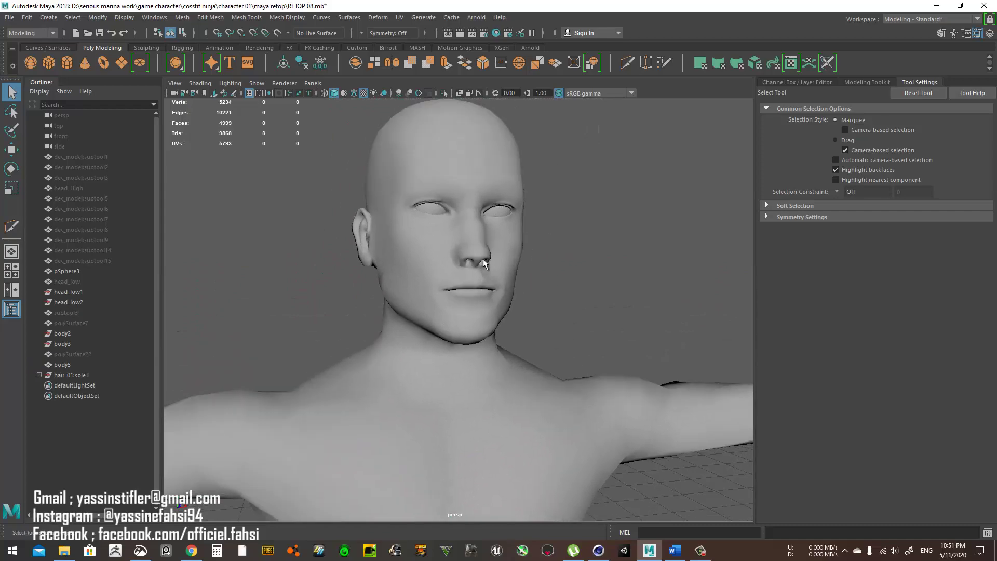
click(483, 259)
scroll(476, 295, down, 2)
scroll(419, 329, down, 6)
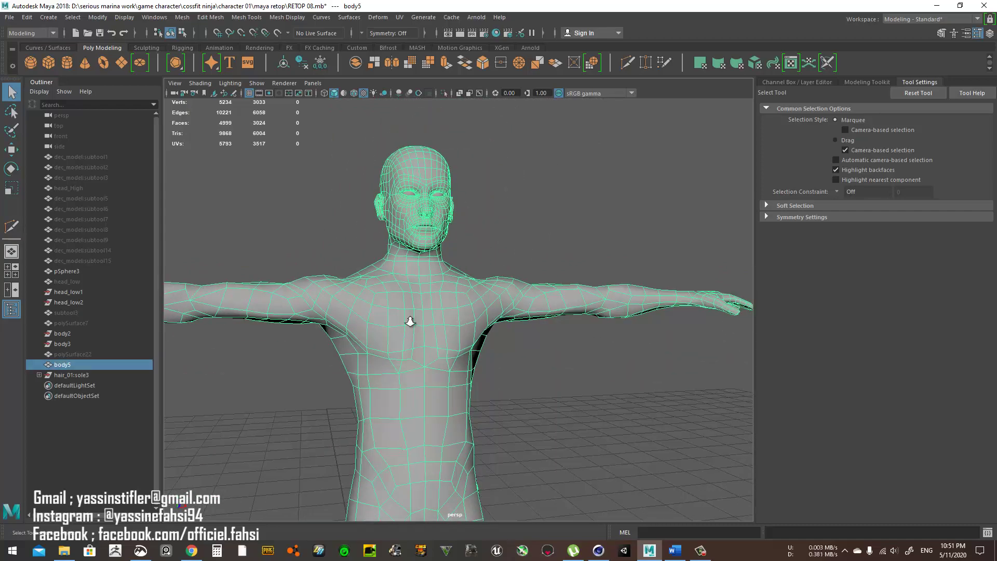
scroll(407, 340, down, 3)
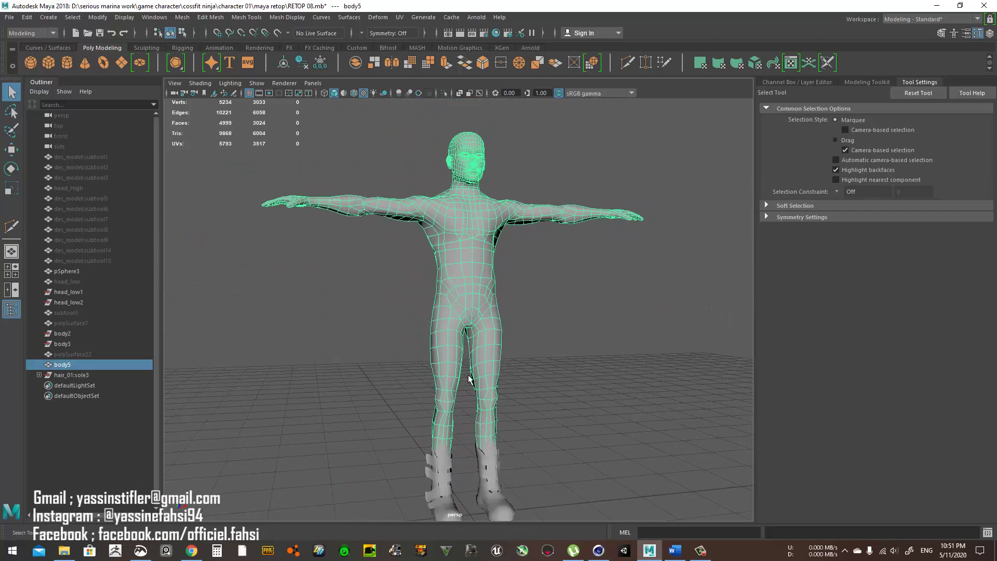
- Select areas of faces across the character's head, arms and torso to examine the polygon counts
alt+drag(470, 378, 440, 382)
right_drag(556, 291, 559, 320)
drag(650, 145, 212, 253)
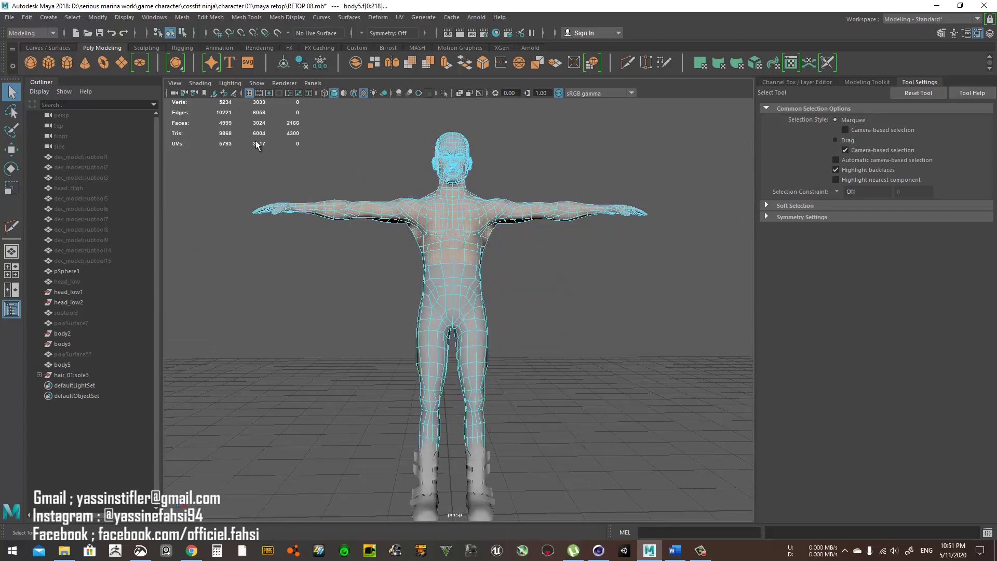
drag(236, 120, 681, 252)
drag(678, 132, 297, 207)
drag(224, 121, 695, 284)
click(663, 370)
- Leave face selection on the body mesh and deselect everything in the scene
alt+drag(527, 288, 565, 305)
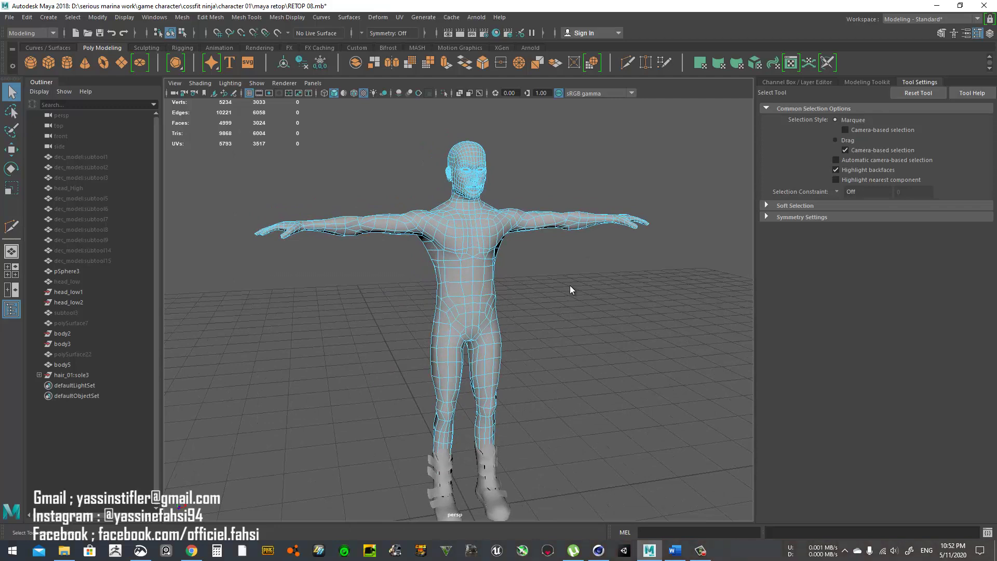
right_drag(570, 252, 621, 237)
click(585, 289)
click(630, 424)
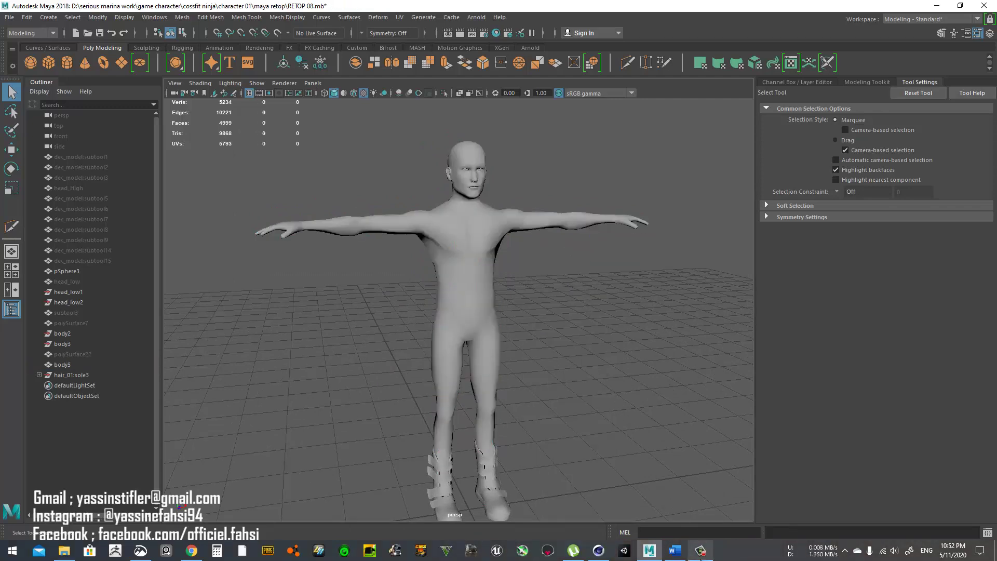